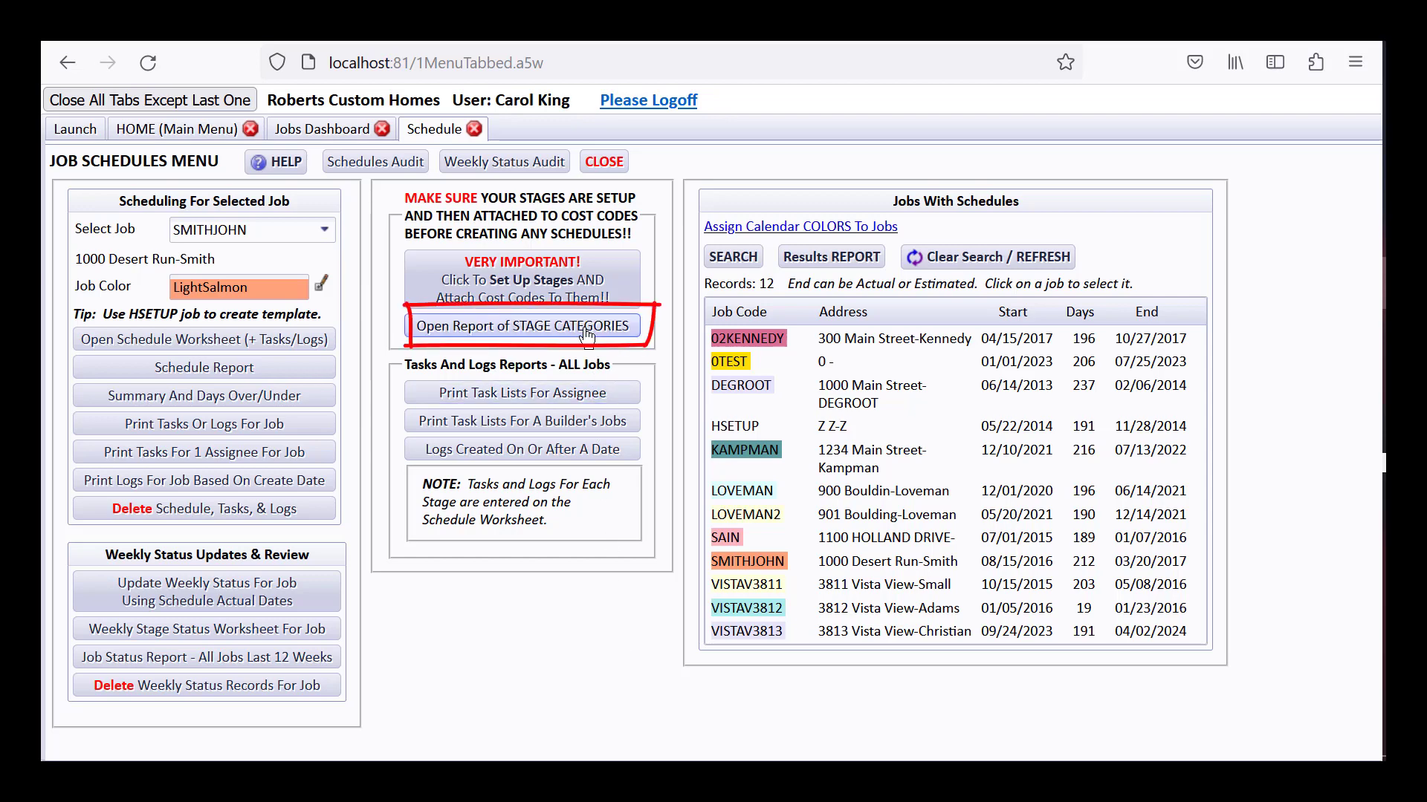
Step: Open the stage categories report and review stages 0–13, PRE CONSTRUCTION RELEASED NOT STARTED through CLOSE FILE
left_click(542, 326)
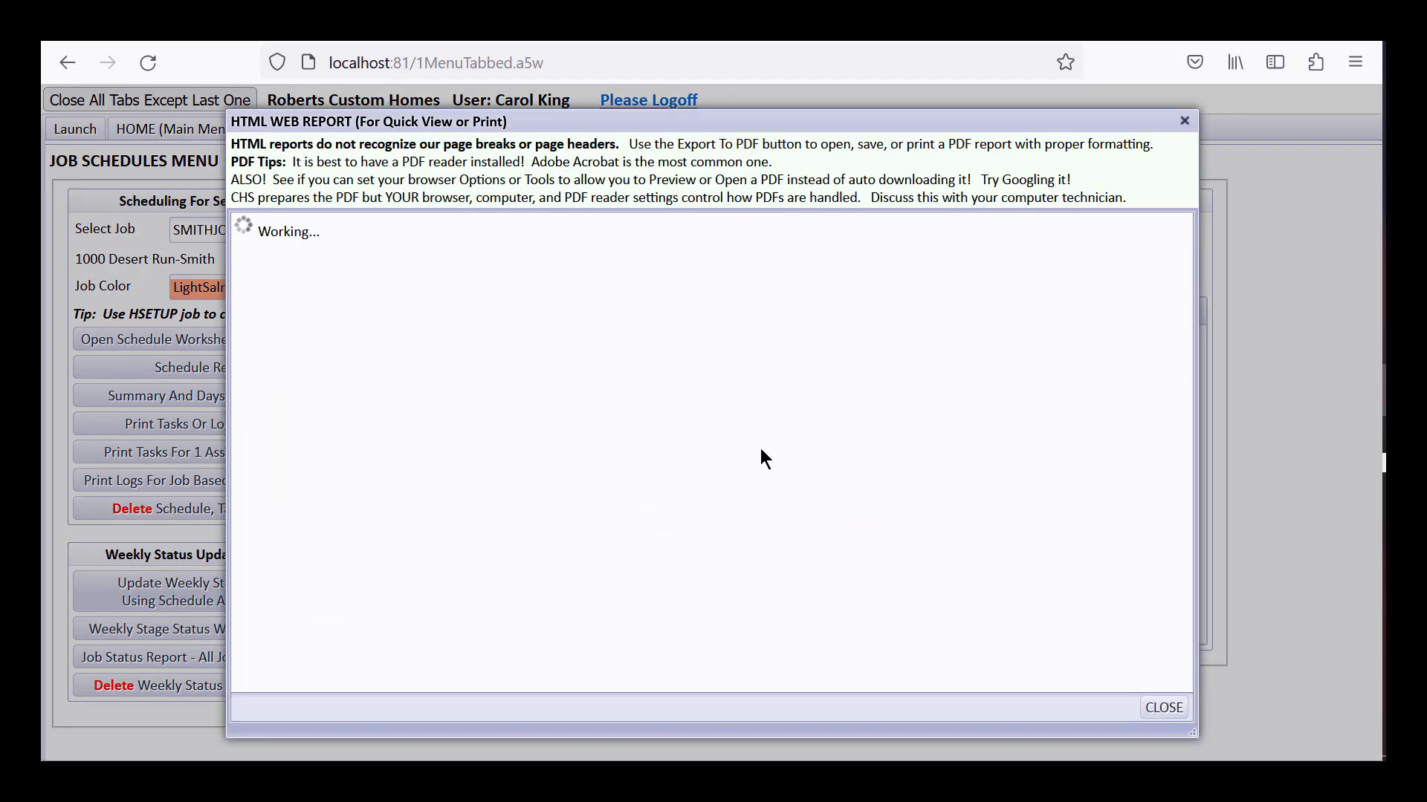
left_click_drag(1183, 348, 1148, 374)
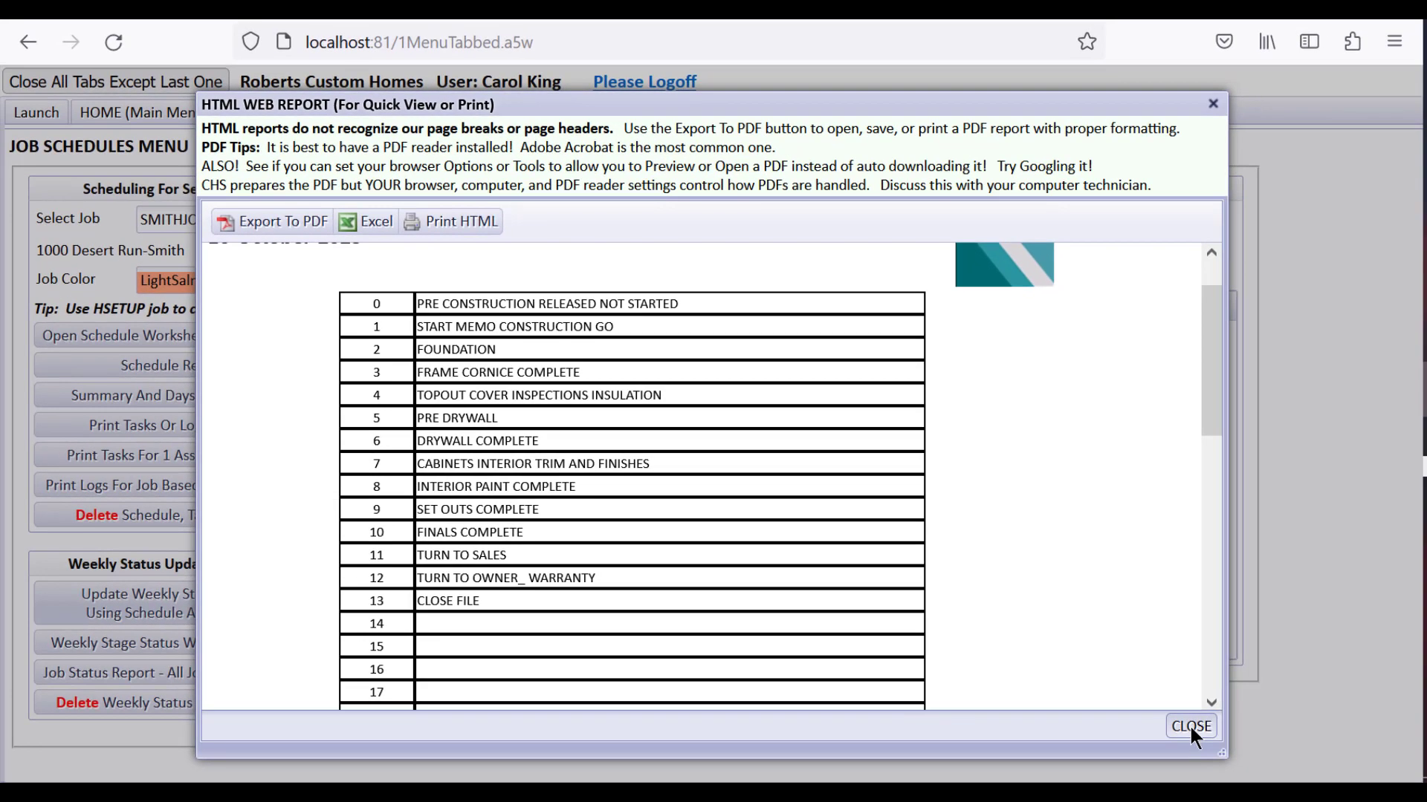
Step: Close the stage categories HTML web report
left_click(1190, 728)
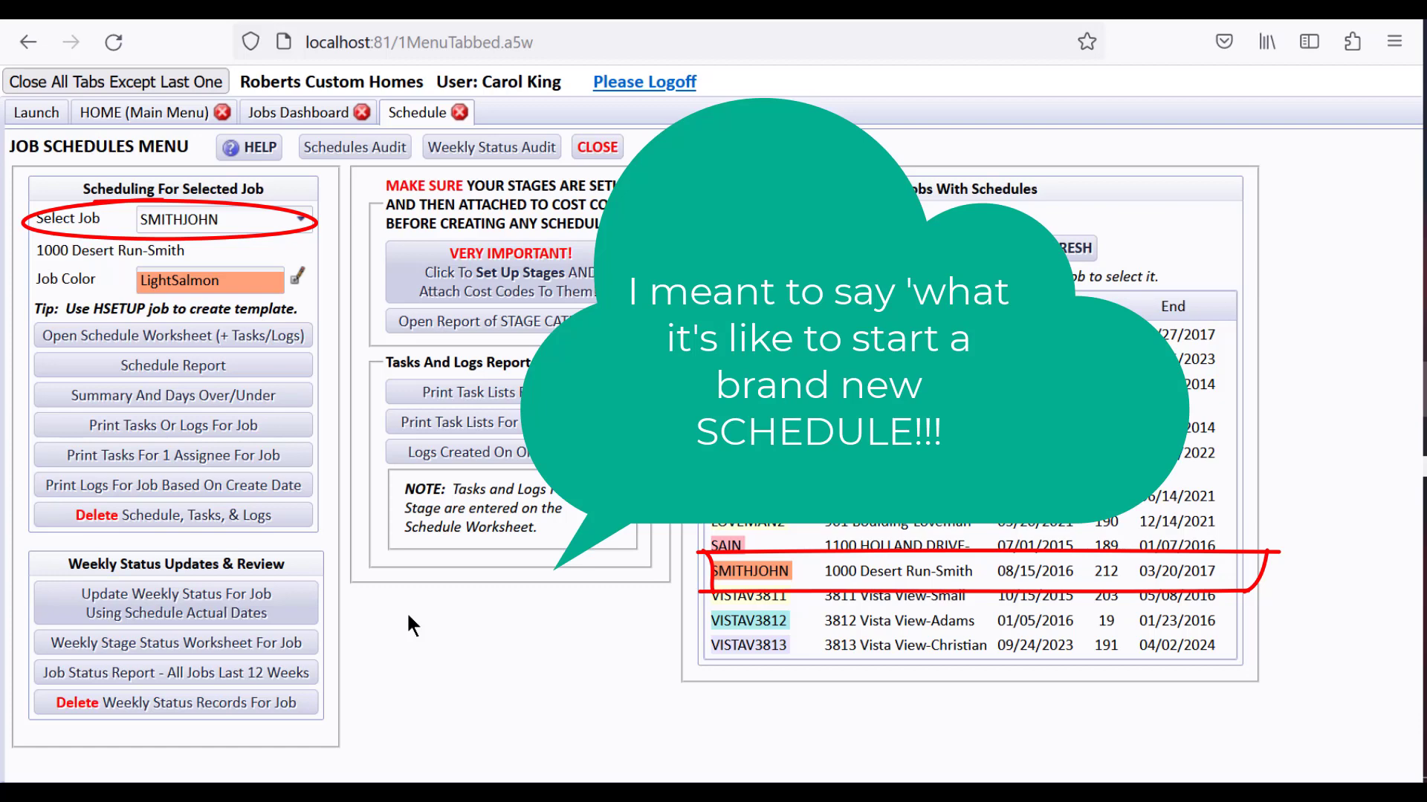
Step: Open the SMITHJOHN schedule worksheet and review its 14 stage rows with CO days and estimated dates
left_click(286, 340)
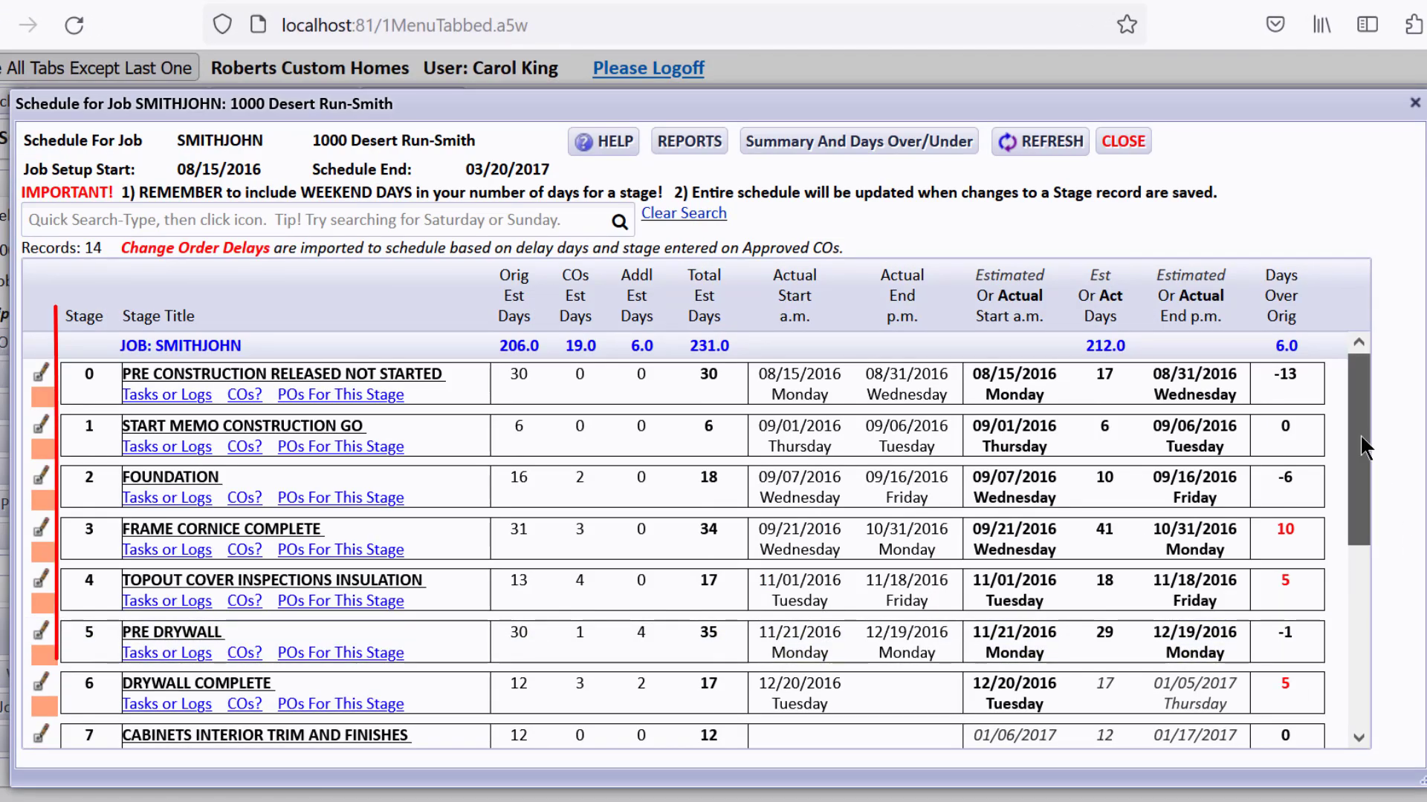
mouse_move(1361, 435)
left_mouse_down()
mouse_move(1359, 663)
mouse_move(1361, 446)
left_mouse_up()
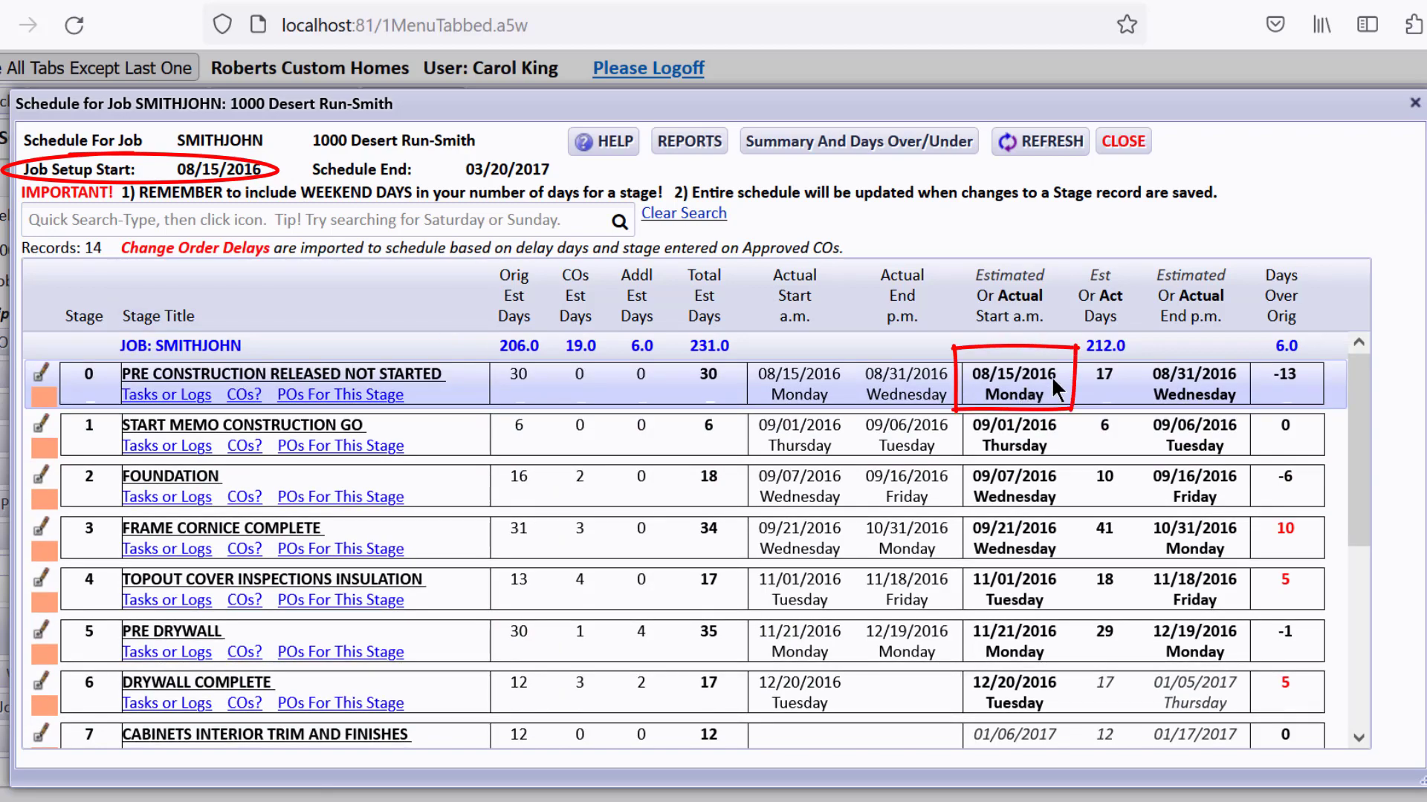
mouse_move(1357, 367)
left_mouse_down()
mouse_move(1356, 595)
mouse_move(1355, 394)
left_mouse_up()
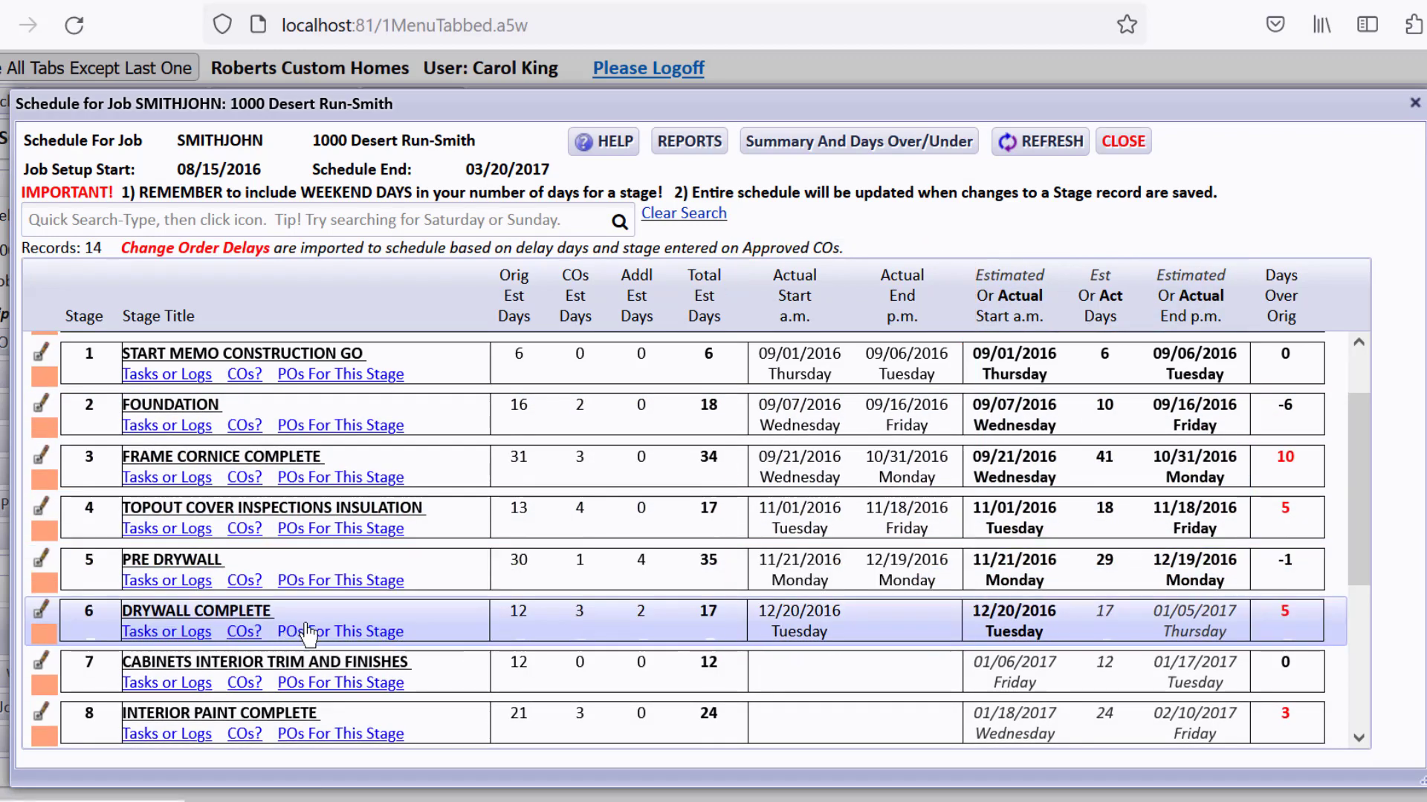
scroll(913, 626, "down", 1)
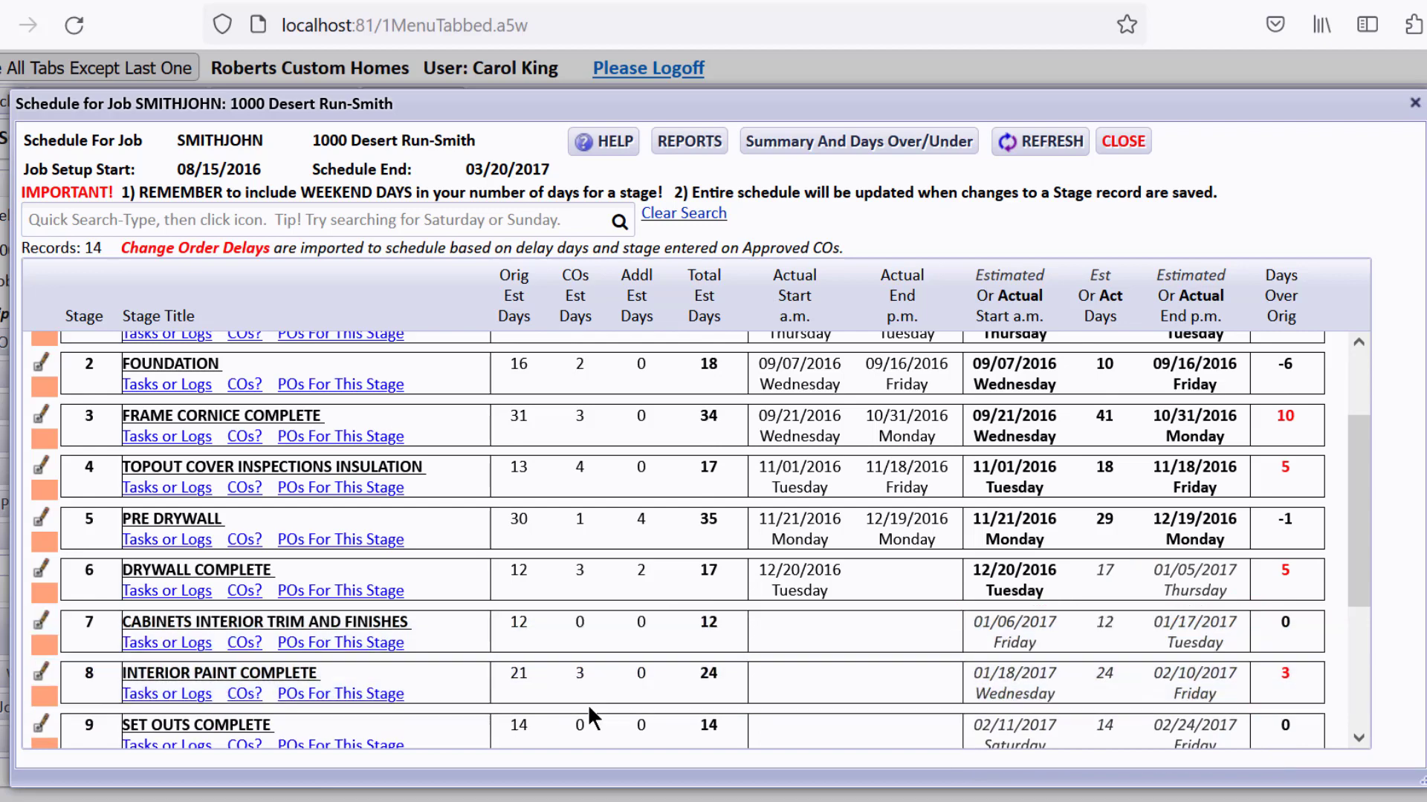
scroll(919, 706, "down", 3)
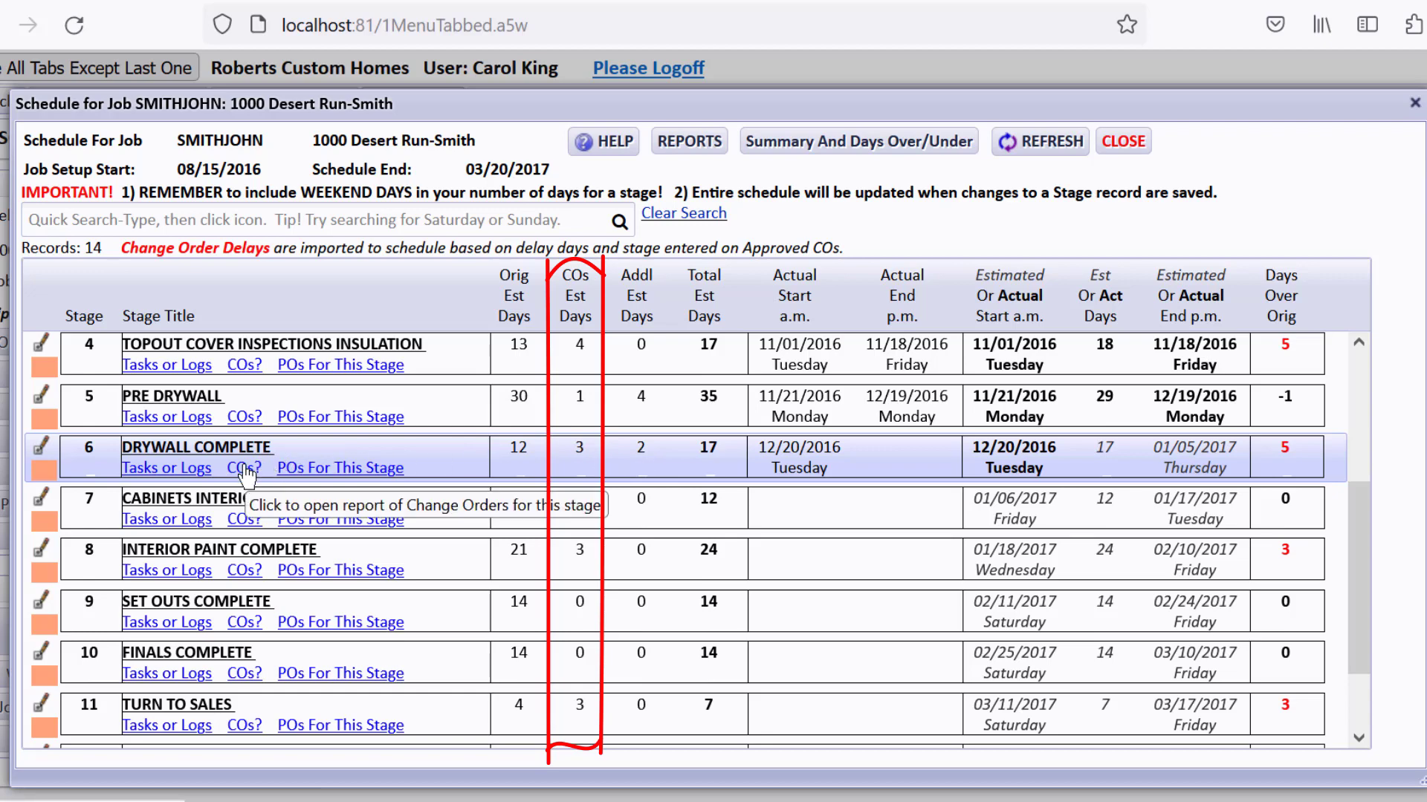
scroll(268, 468, "up", 3)
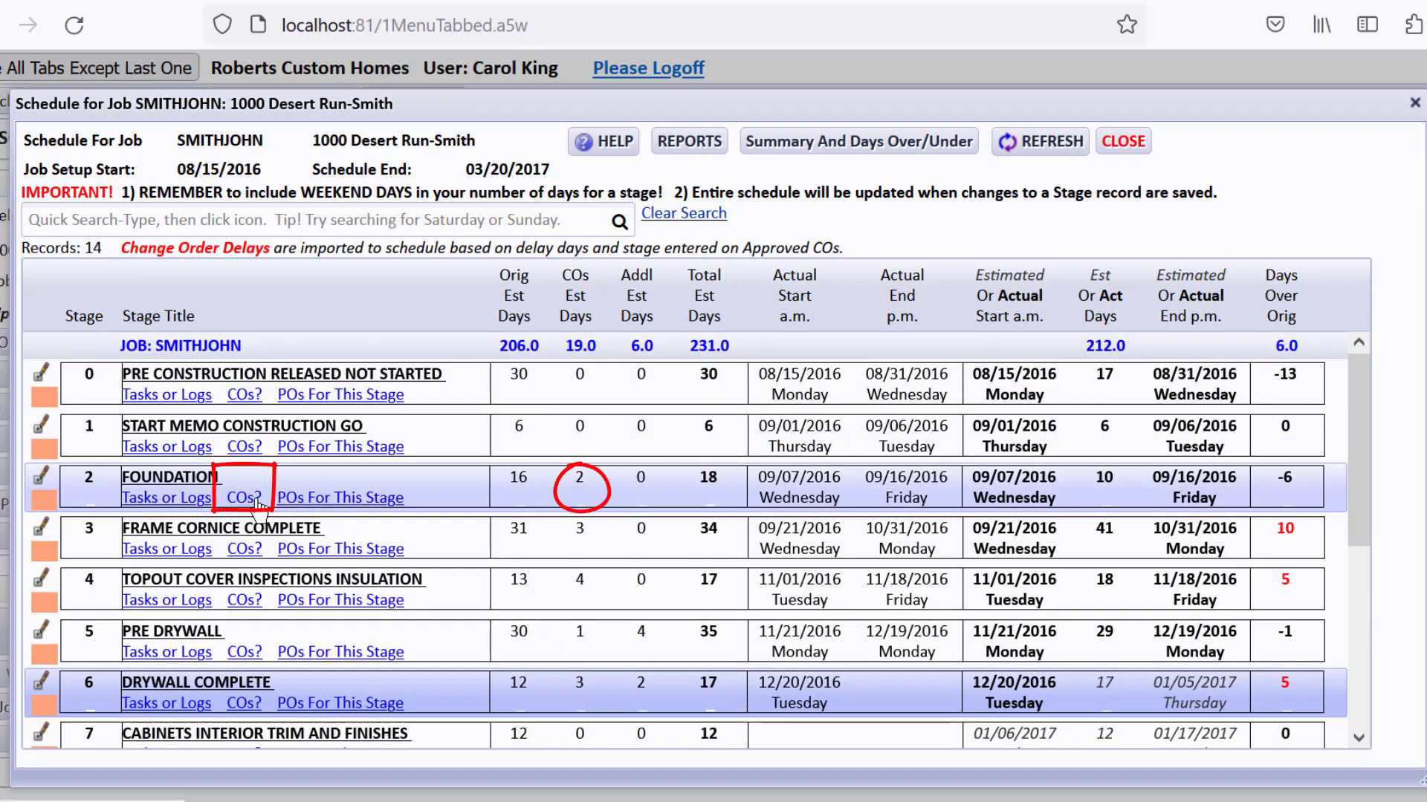
left_click(253, 499)
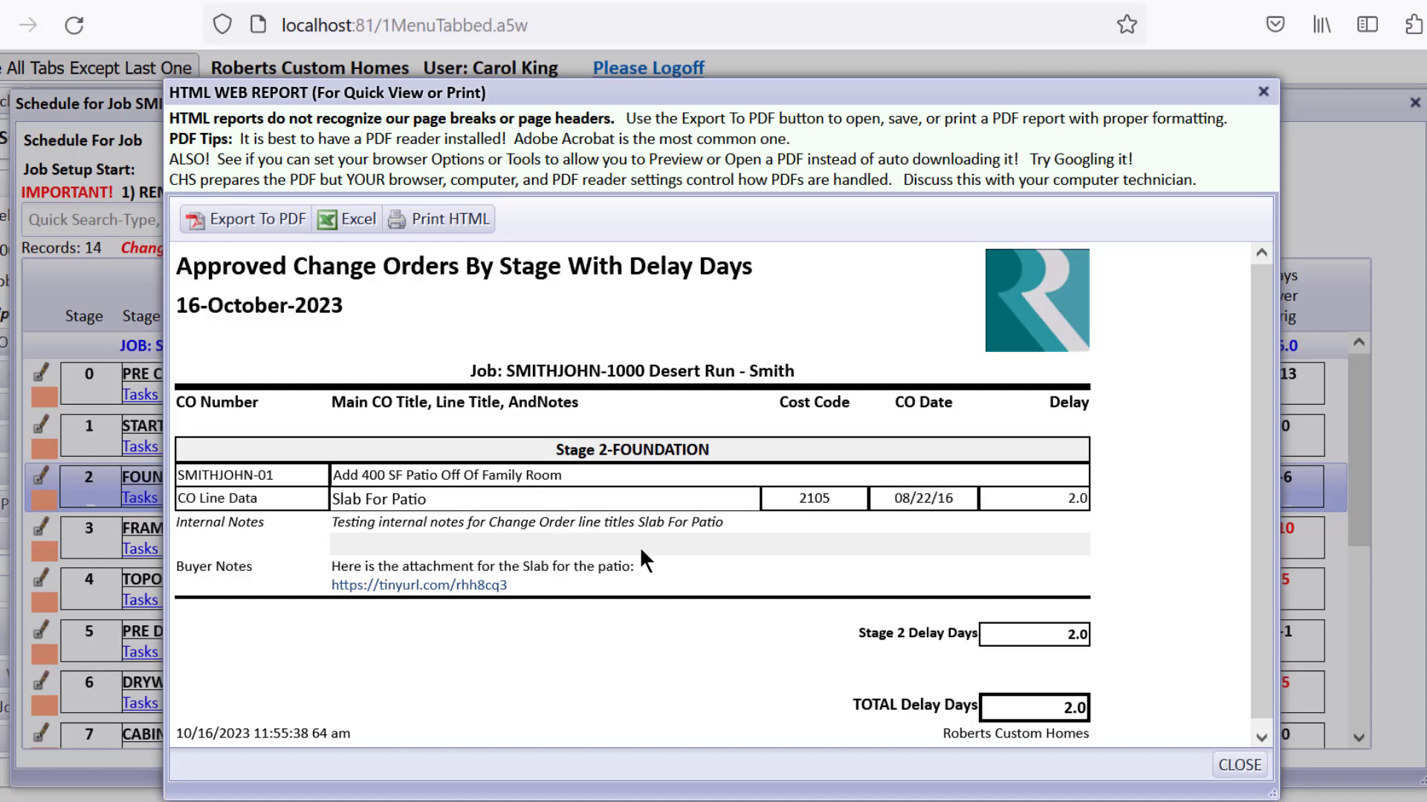
left_click_drag(1268, 524, 1268, 609)
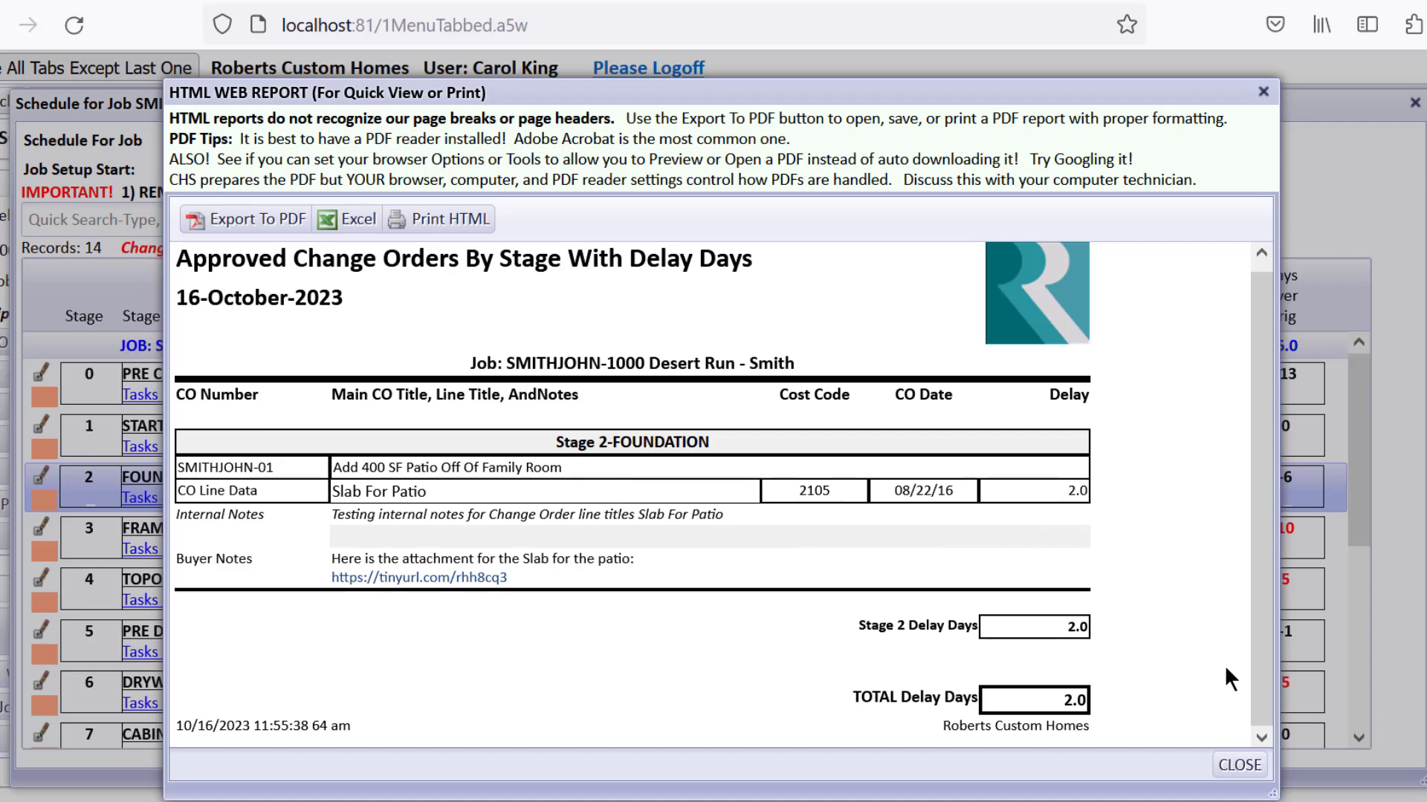
left_click(1240, 767)
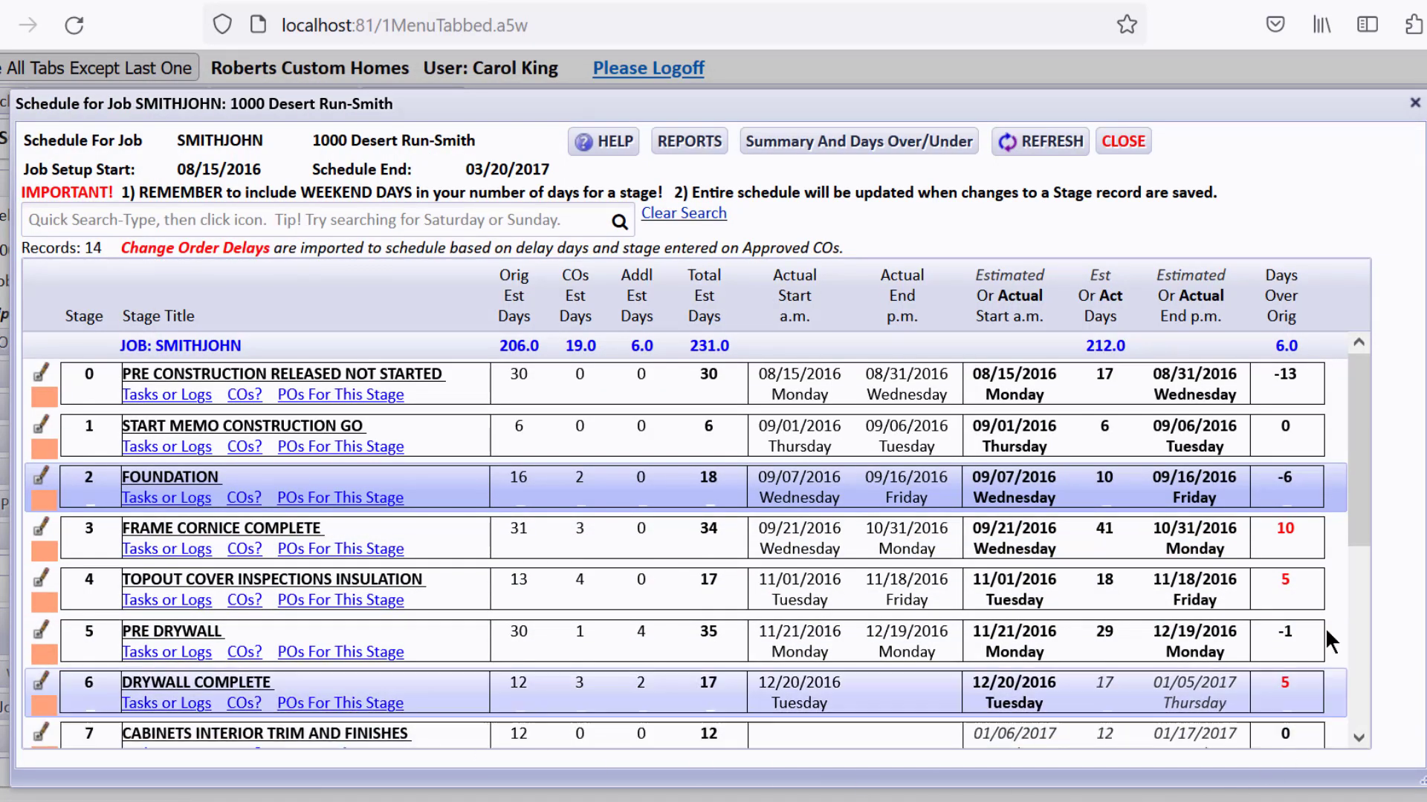
left_click_drag(1360, 513, 1364, 399)
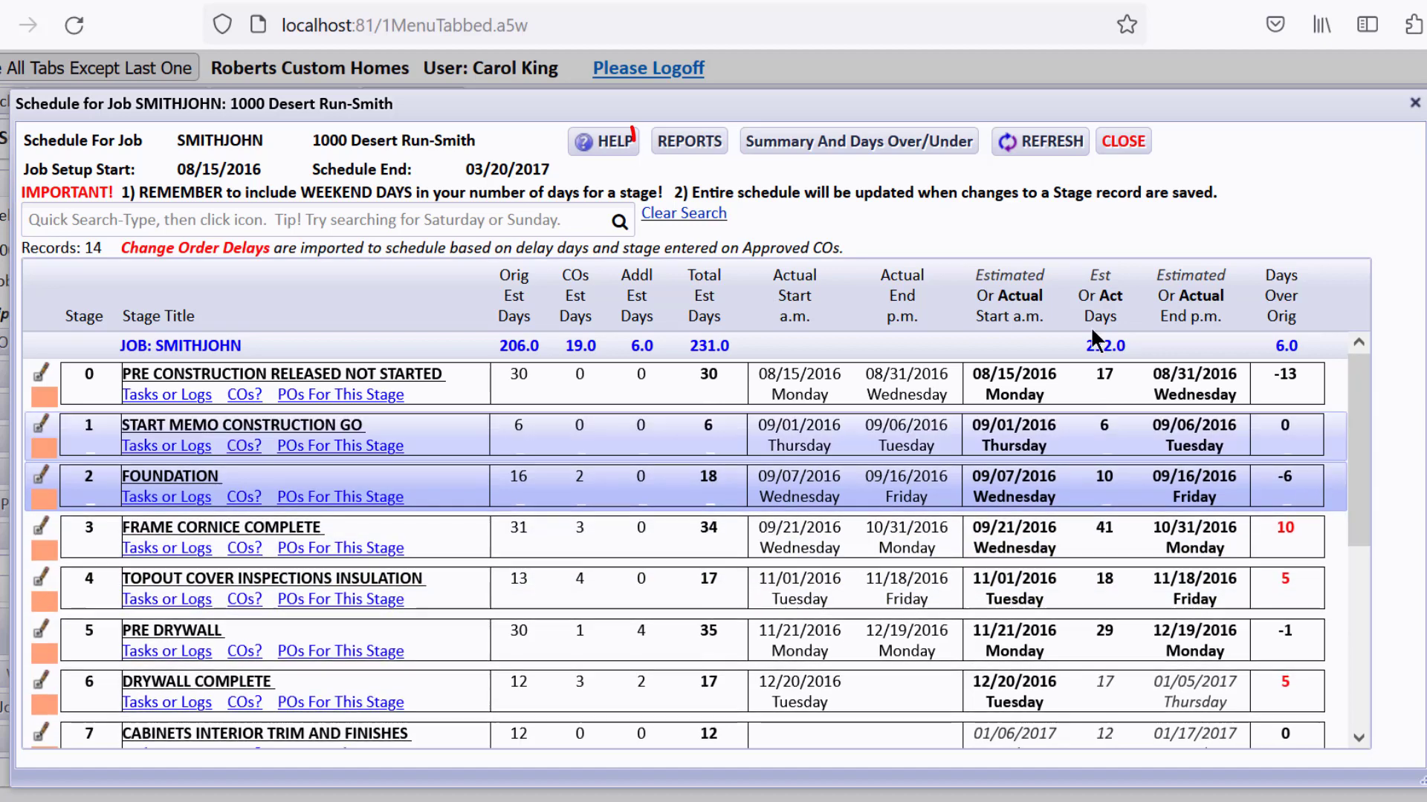
left_click(689, 141)
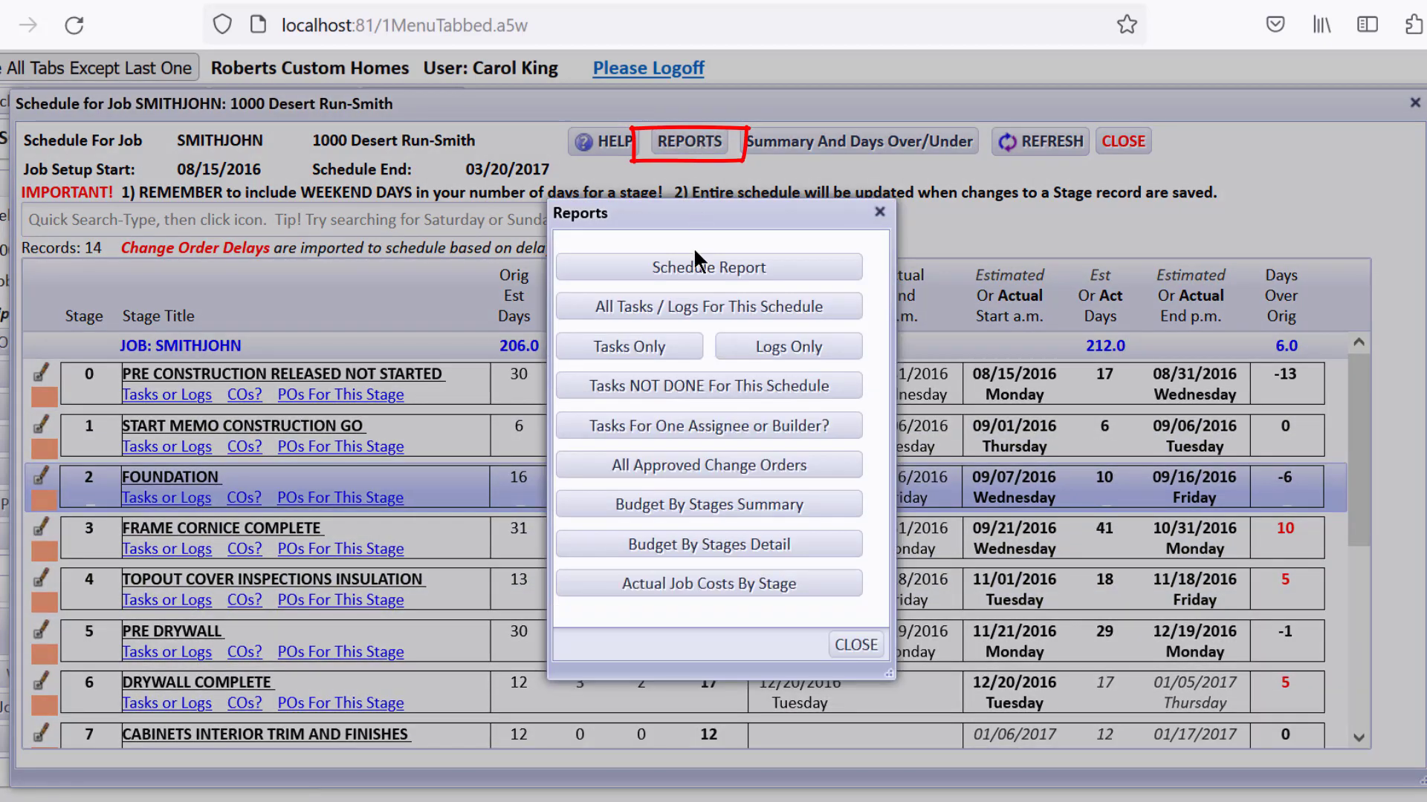
left_click(697, 265)
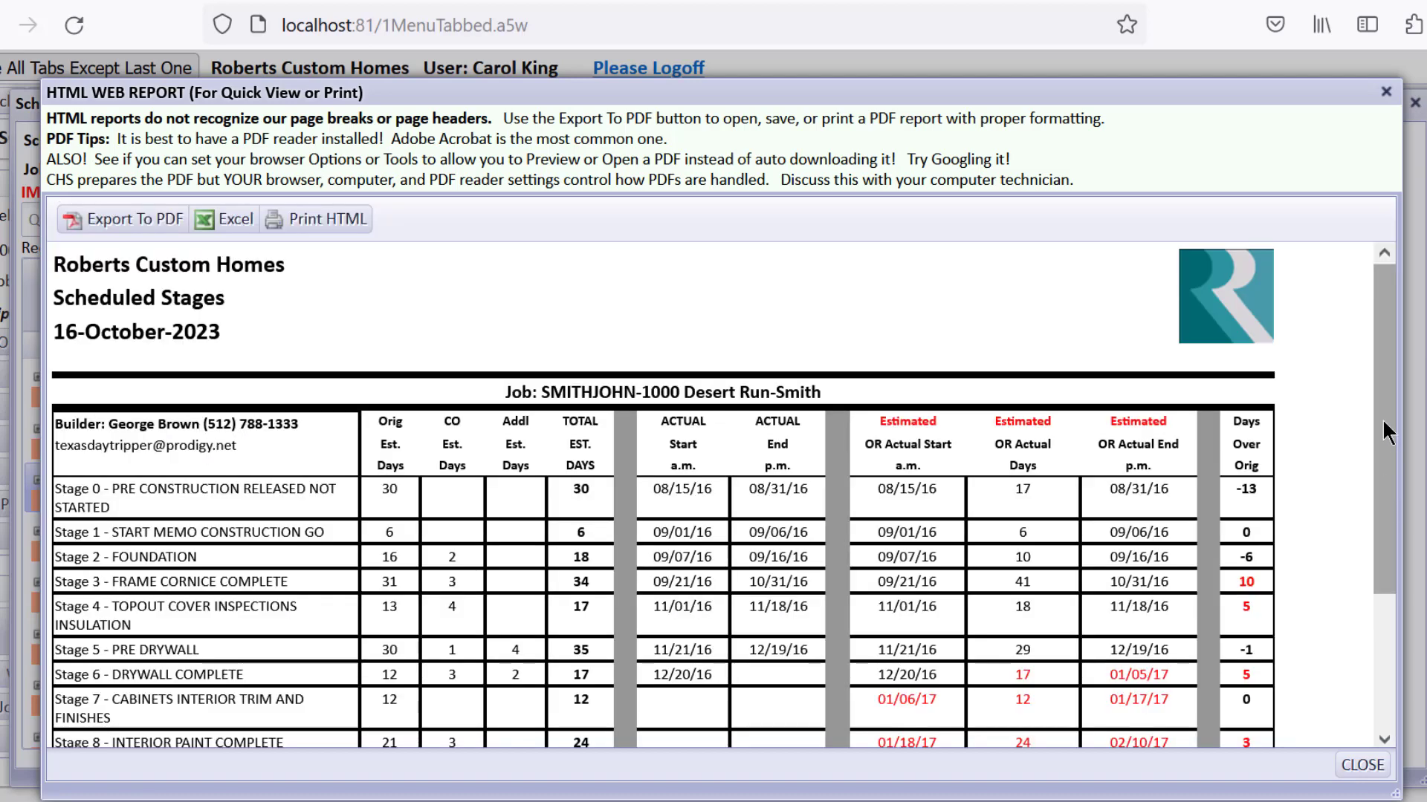
left_click_drag(1382, 422, 1395, 635)
left_click(1372, 762)
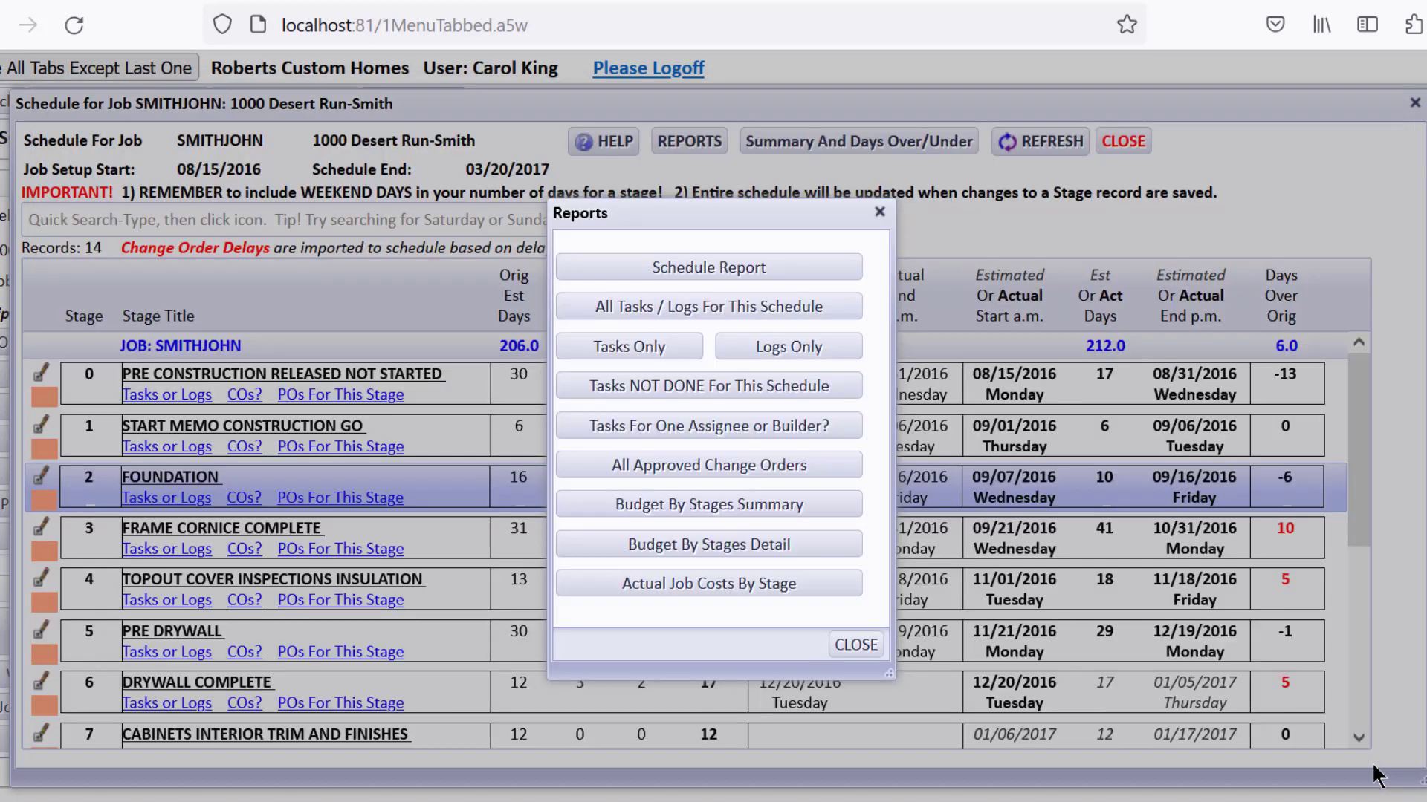
left_click(854, 645)
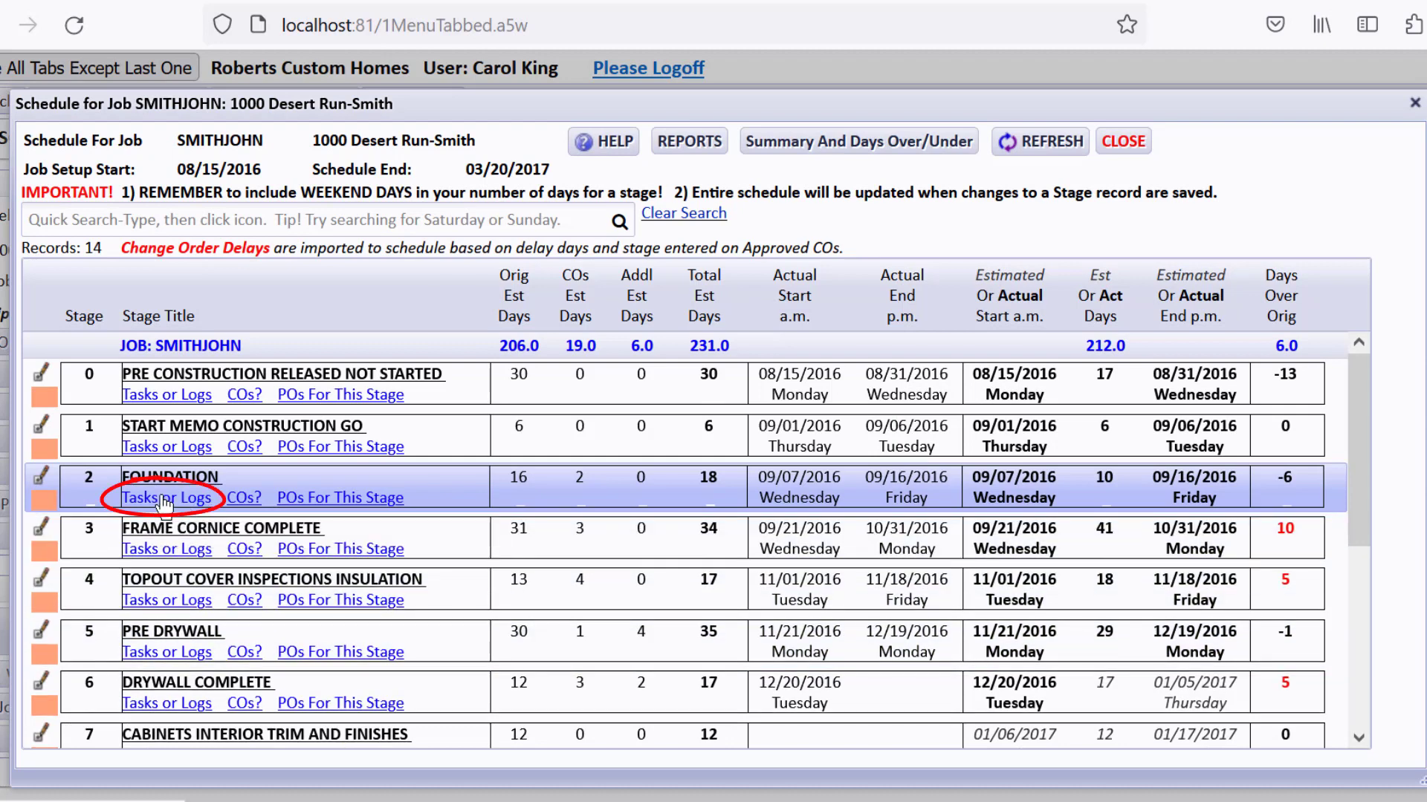
Step: Open Tasks or Logs for SMITHJOHN stage 2 FOUNDATION and browse its 13 records, including two daily logs
left_click(165, 499)
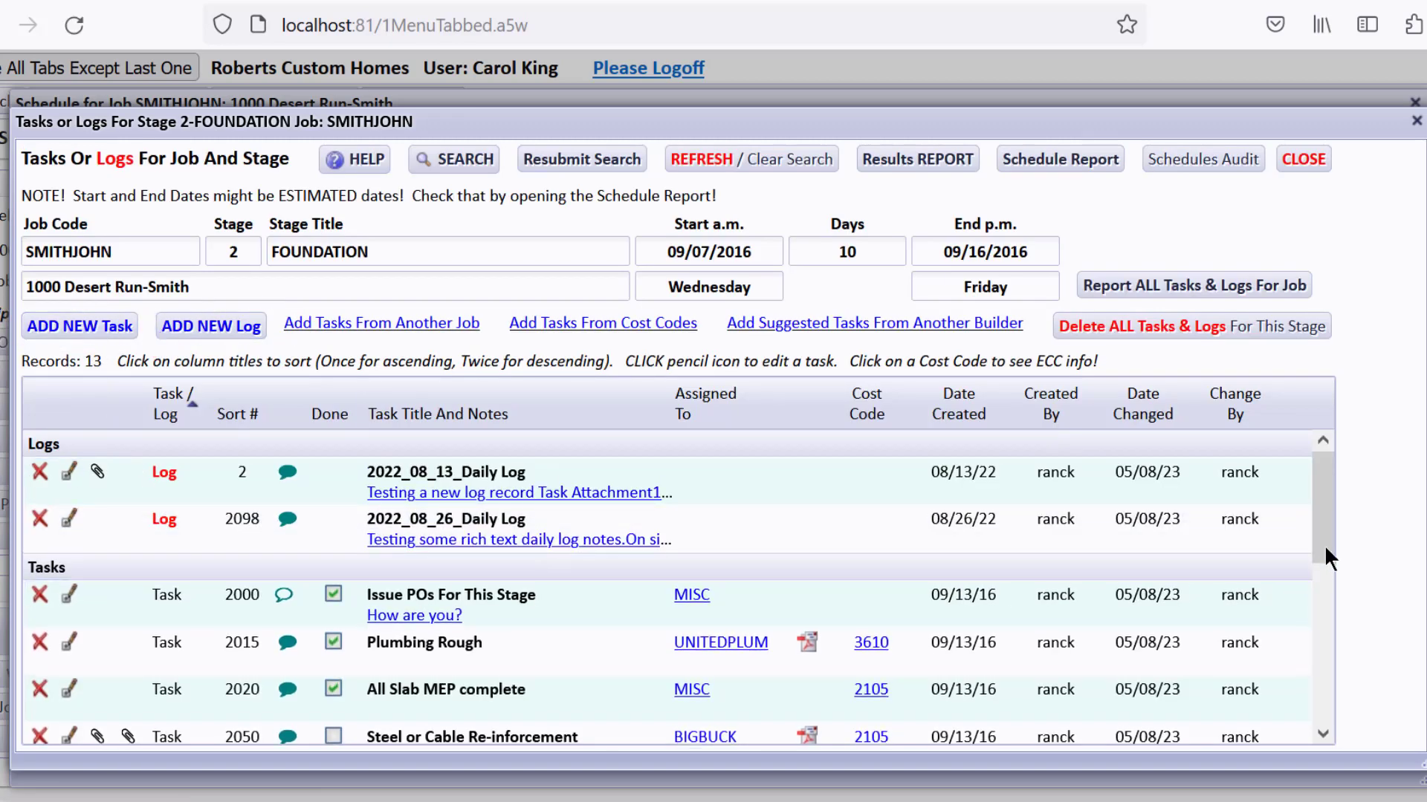
scroll(1326, 540, "down", 2)
left_click_drag(1326, 541, 1322, 465)
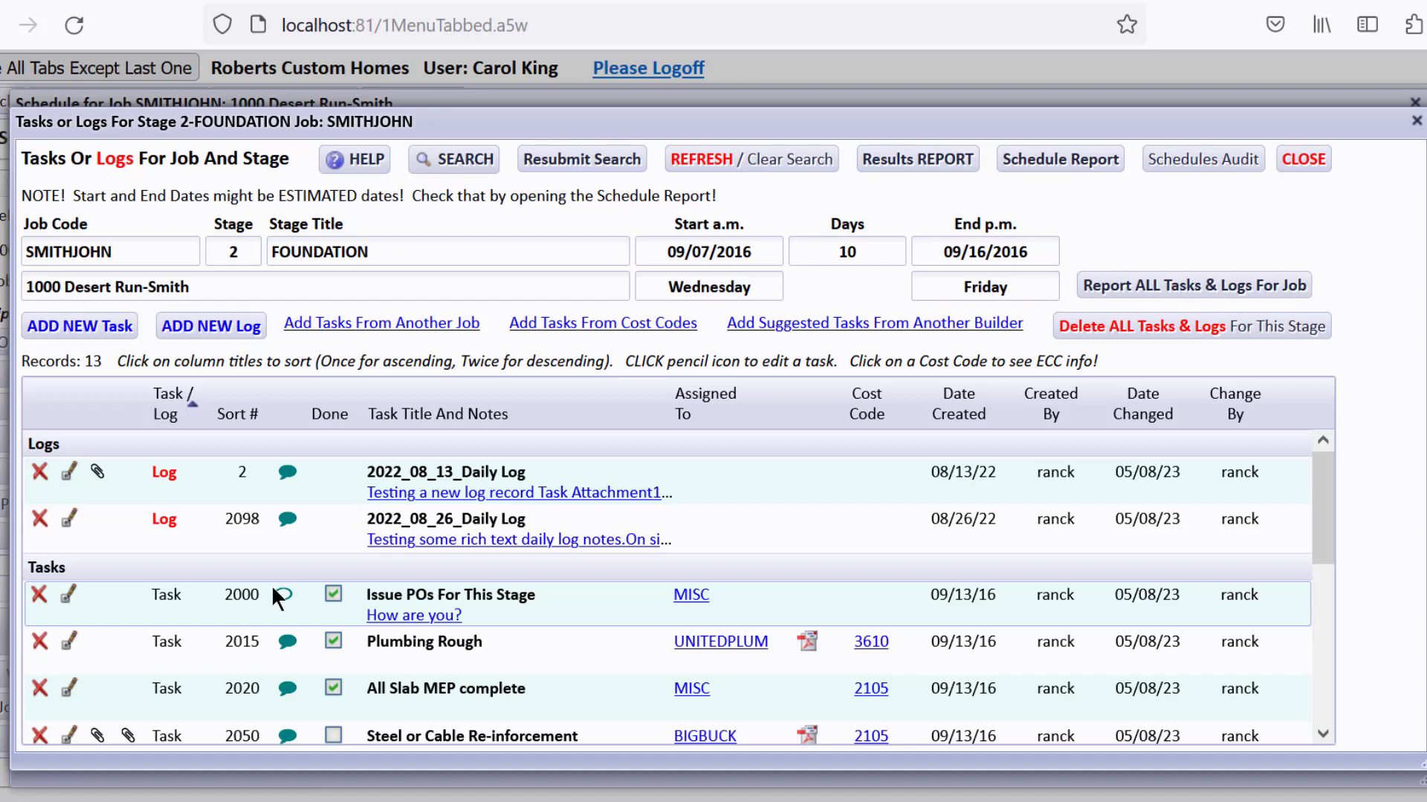
left_click_drag(1318, 520, 1354, 726)
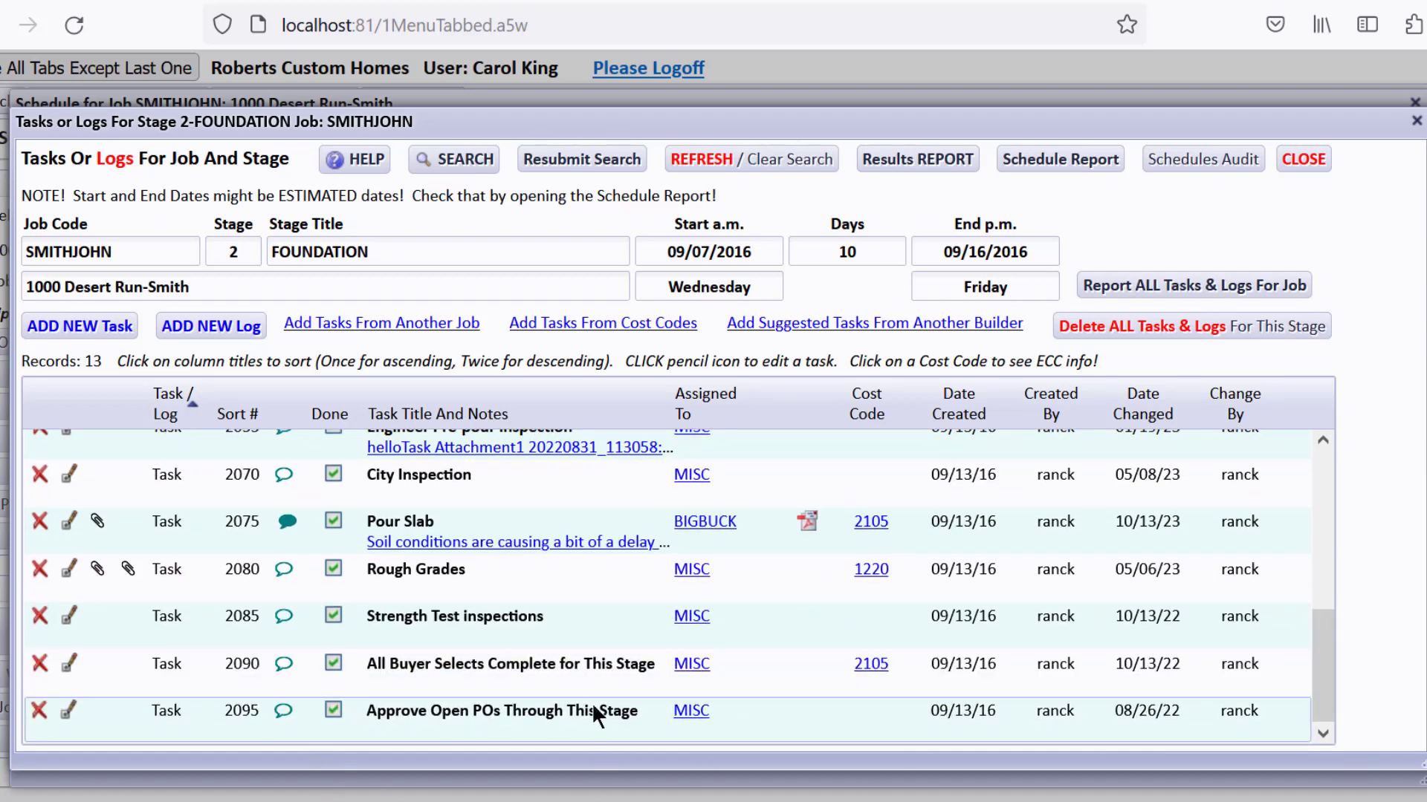
left_click_drag(1332, 666, 1330, 483)
scroll(1330, 483, "down", 2)
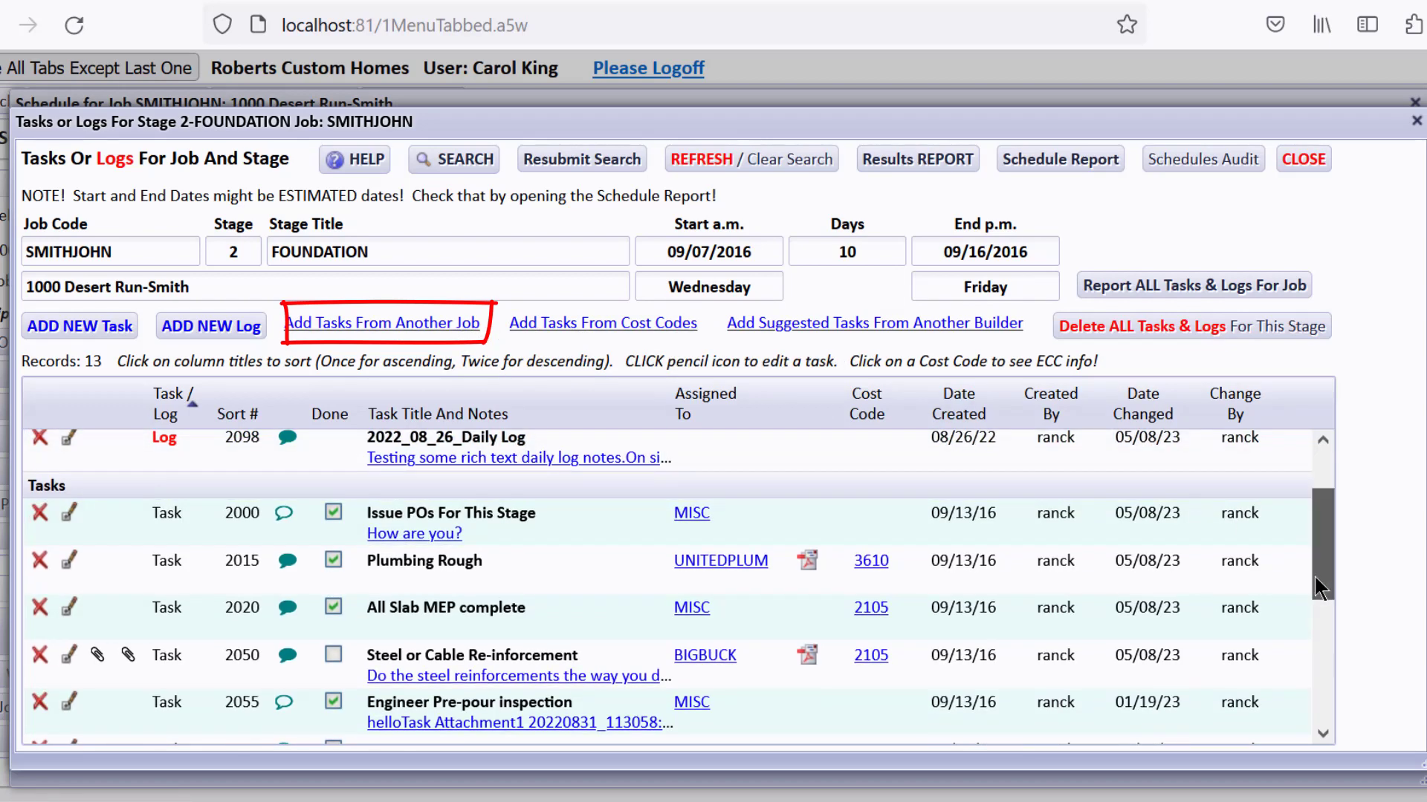
scroll(1314, 576, "up", 1)
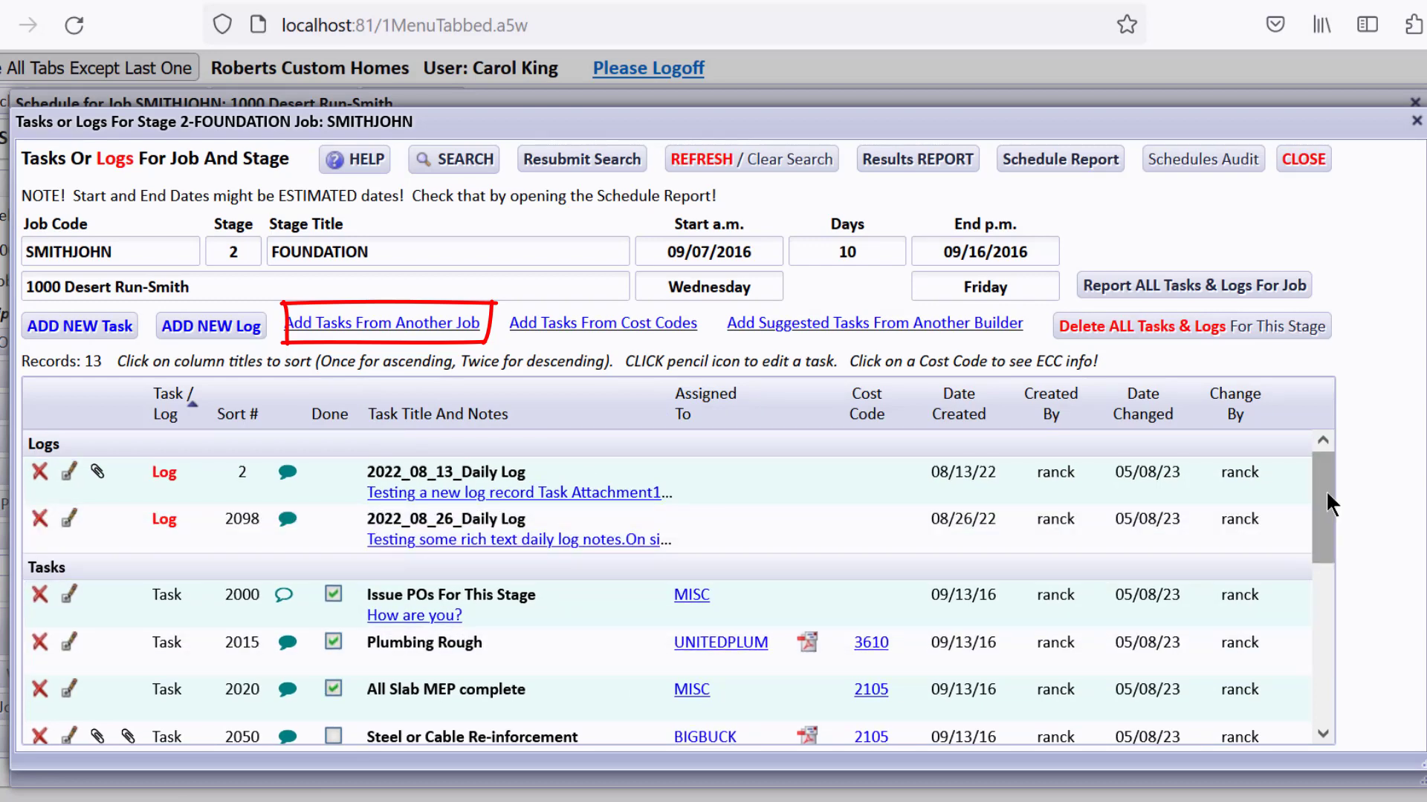
left_click_drag(1326, 489, 1325, 619)
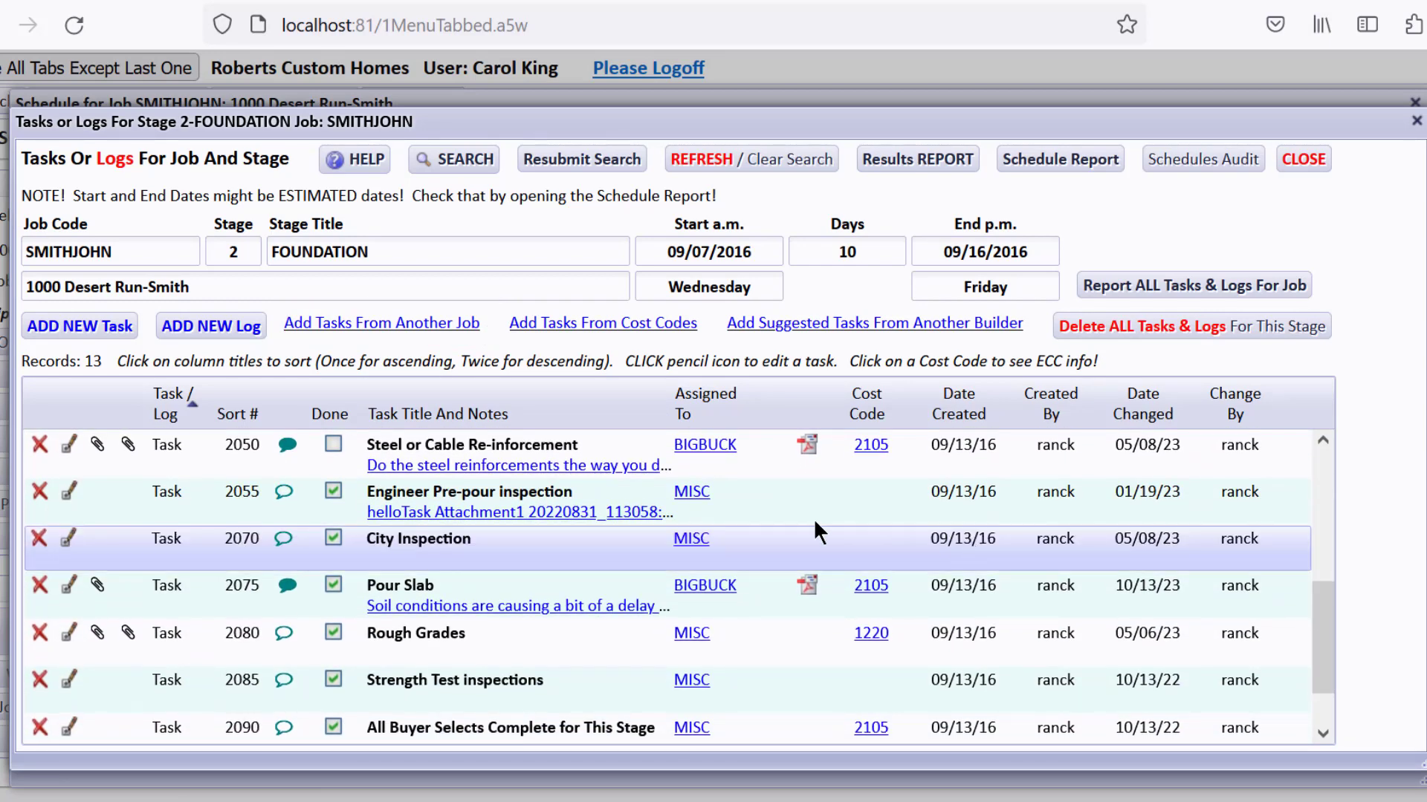
left_click(534, 465)
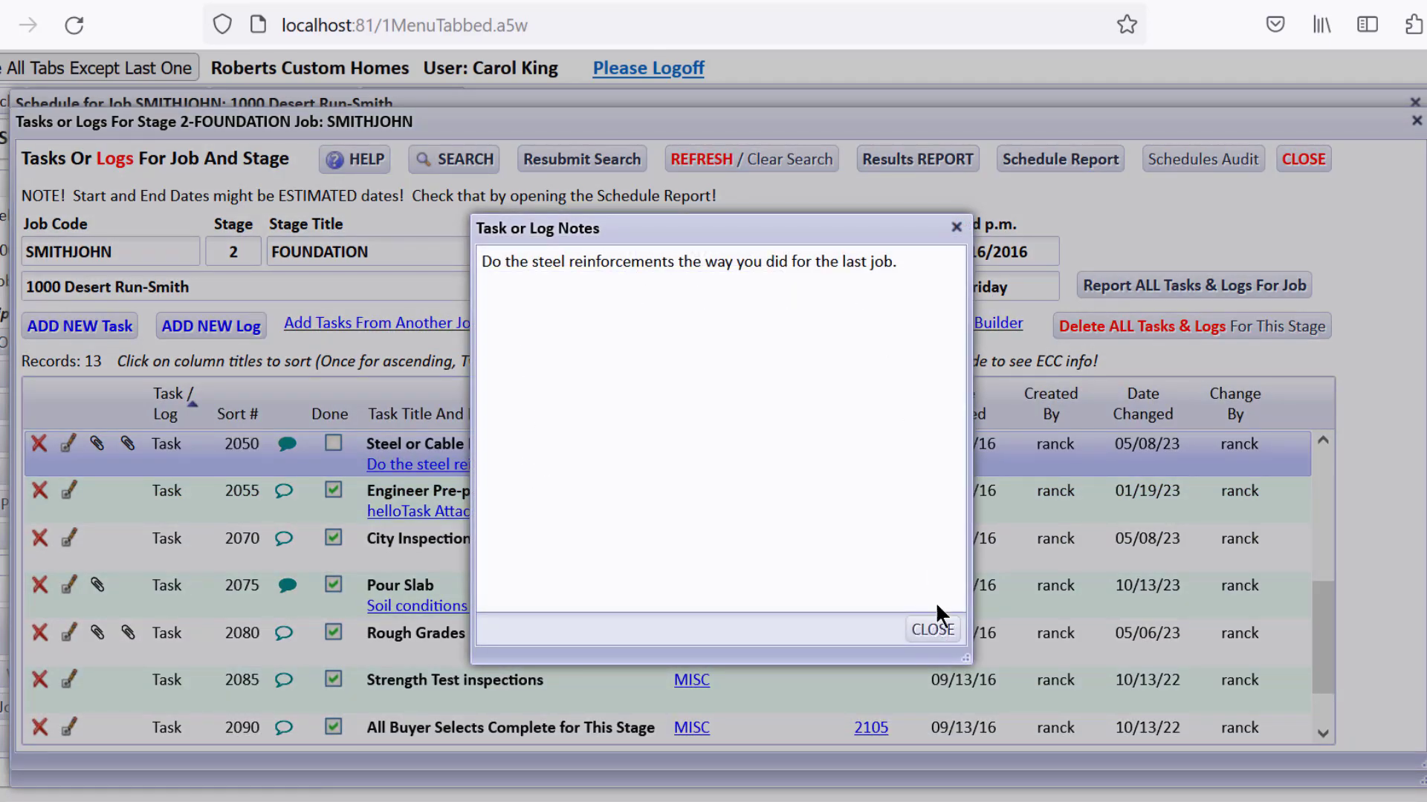
left_click(935, 629)
left_click(587, 607)
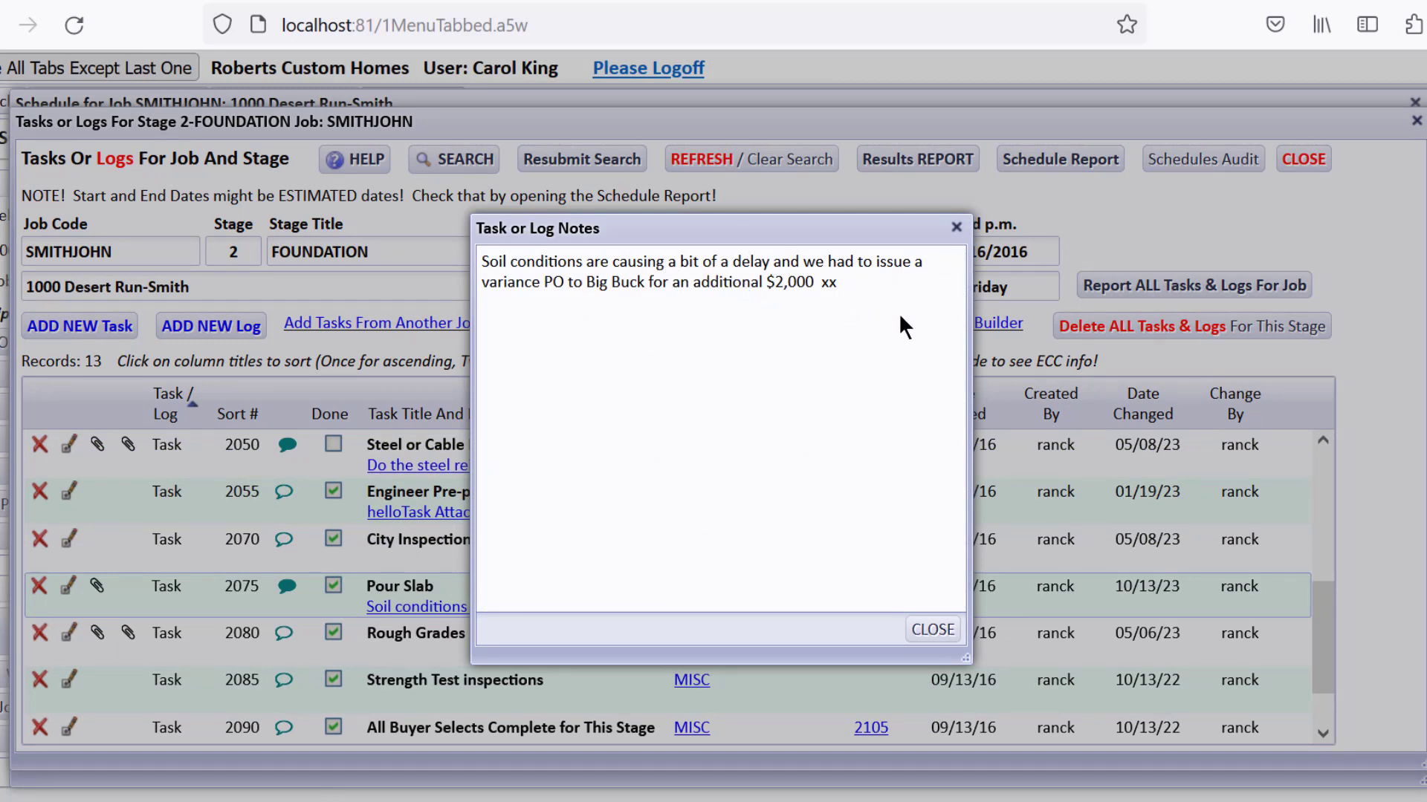
left_click(935, 628)
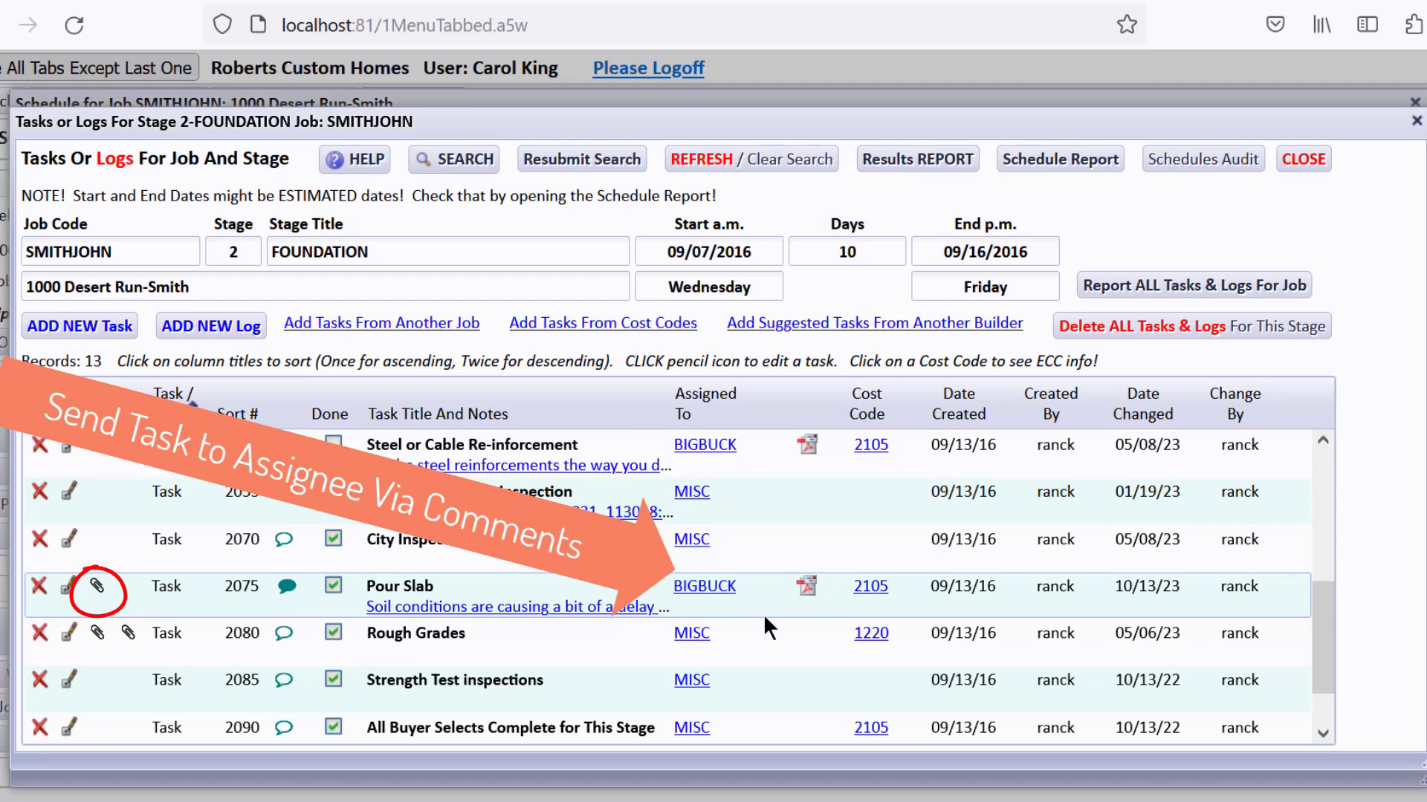
Step: Open the BIGBUCK task report for SMITHJOHN, showing Steel Re-inforcement (not done) and Pour Slab (done)
left_click(807, 587)
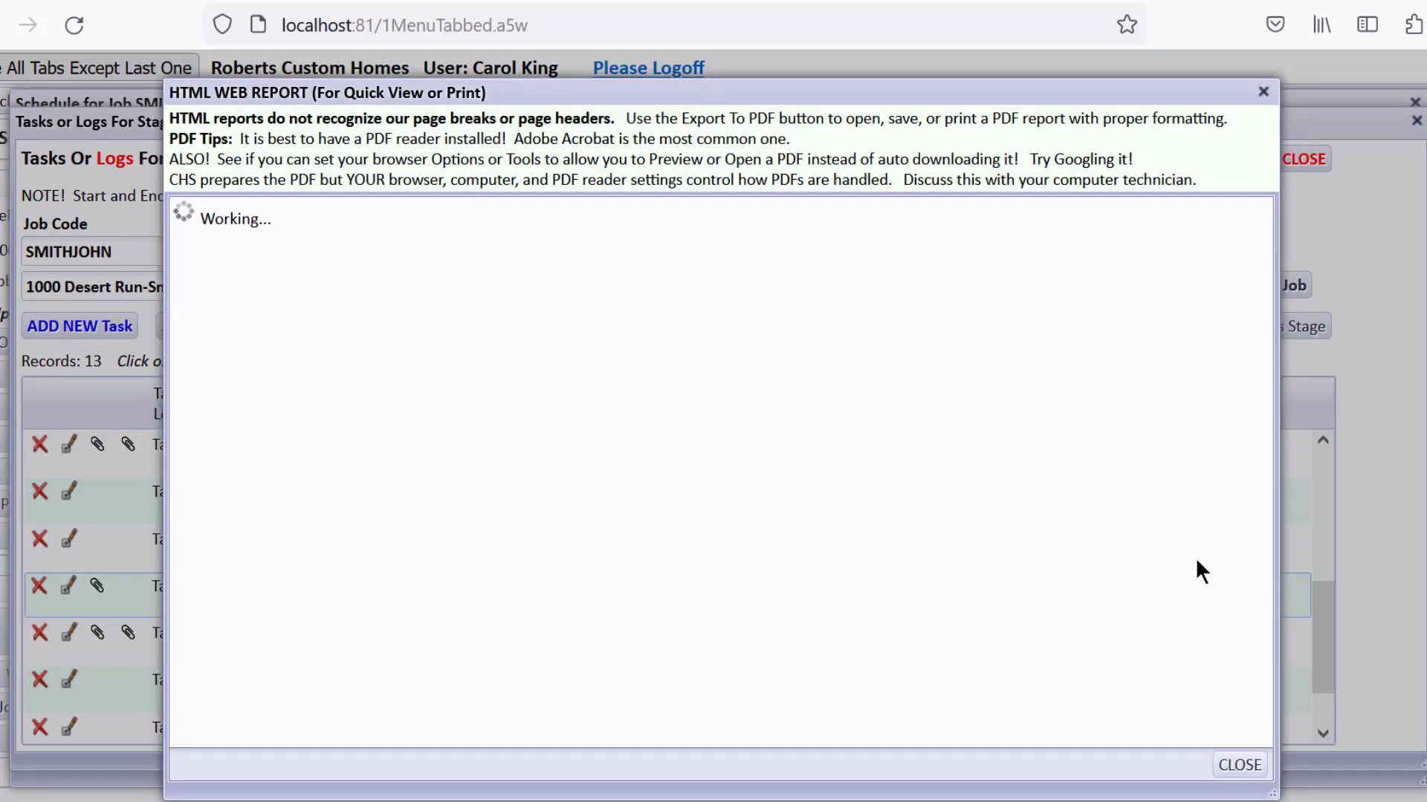
left_click_drag(1269, 447, 1211, 296)
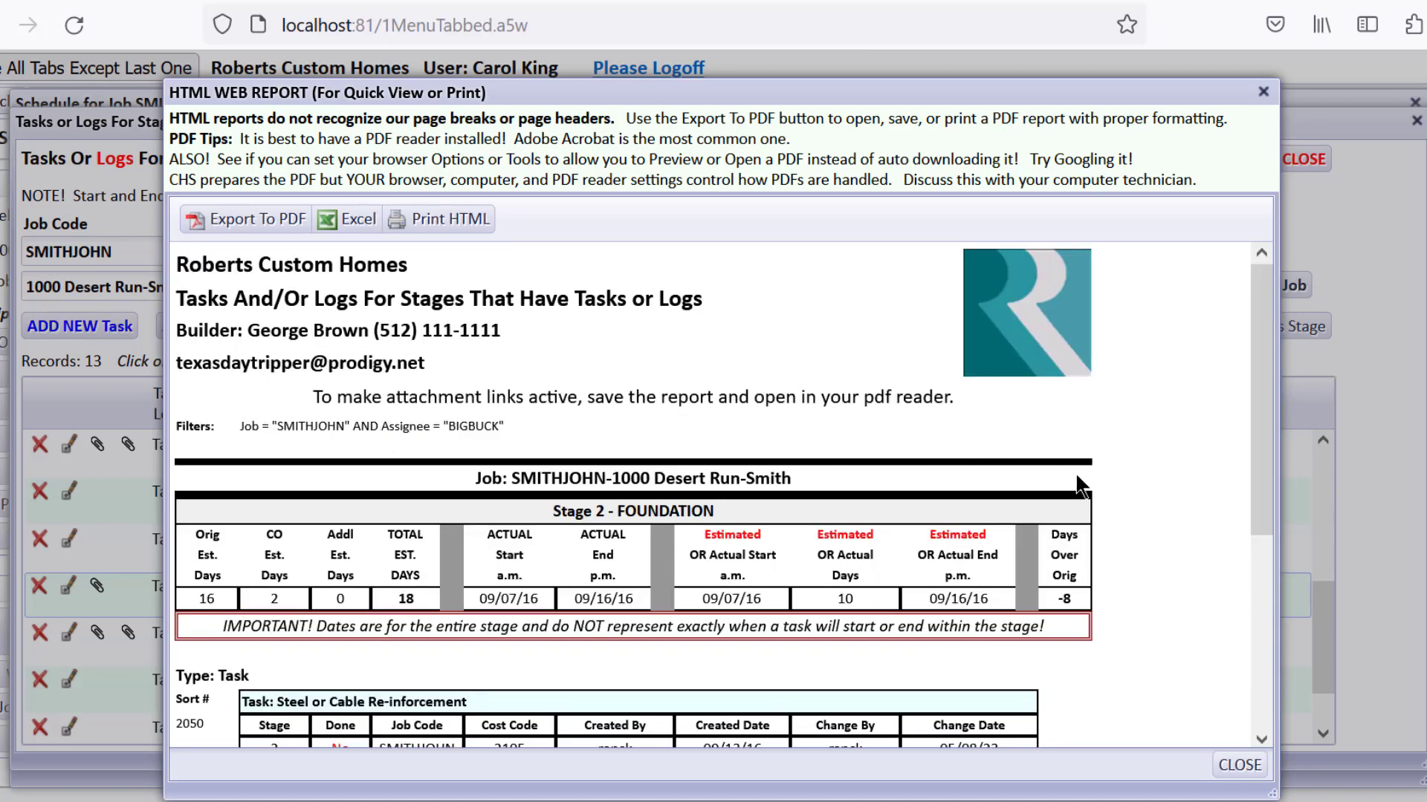
left_click_drag(1267, 340, 1269, 537)
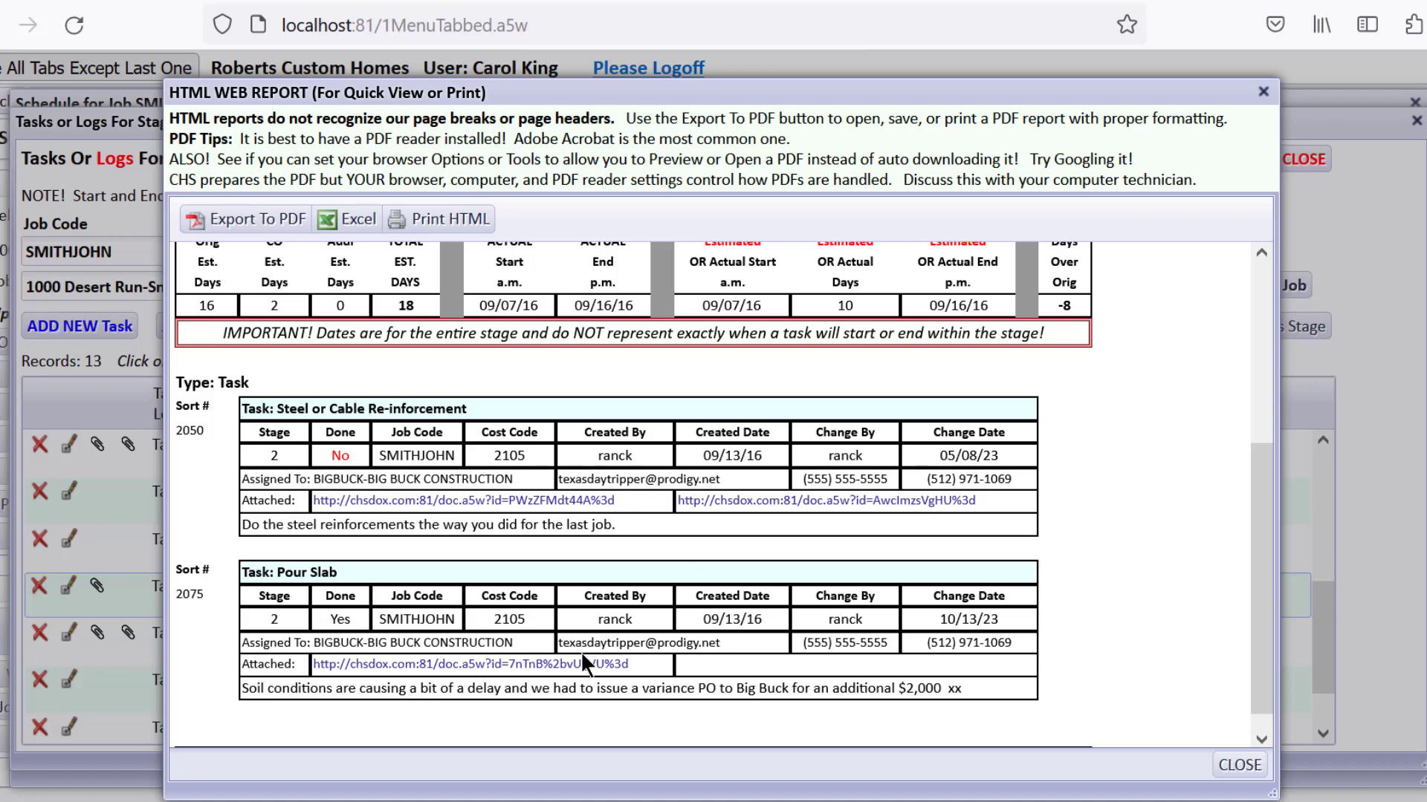
Step: Close the report, store it and draft a comment to BIGBUCK linking the Task Report
left_click(1237, 765)
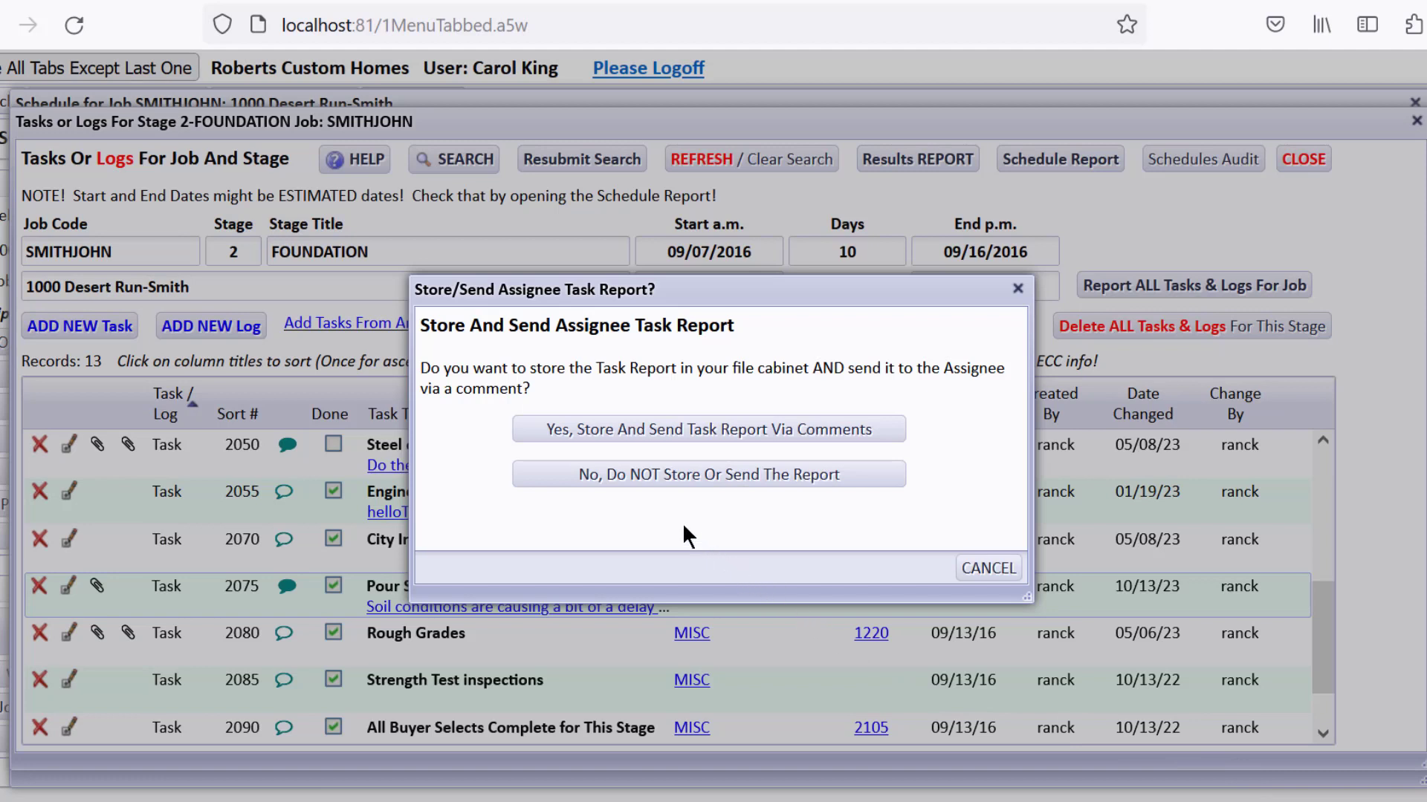
left_click(587, 444)
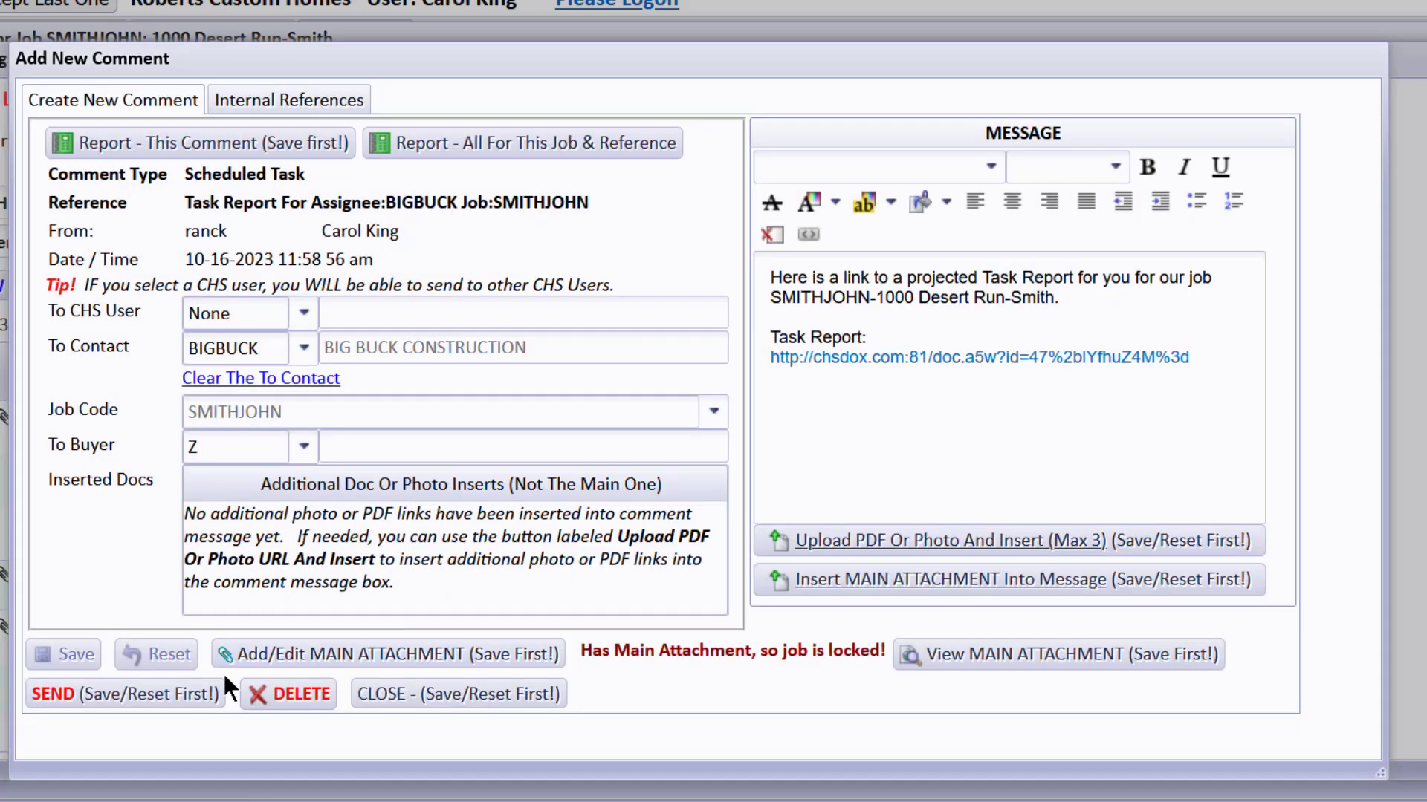
Step: Delete the drafted comment, check BIGBUCK's contact details, and reopen the Pour Slab task report
left_click(294, 697)
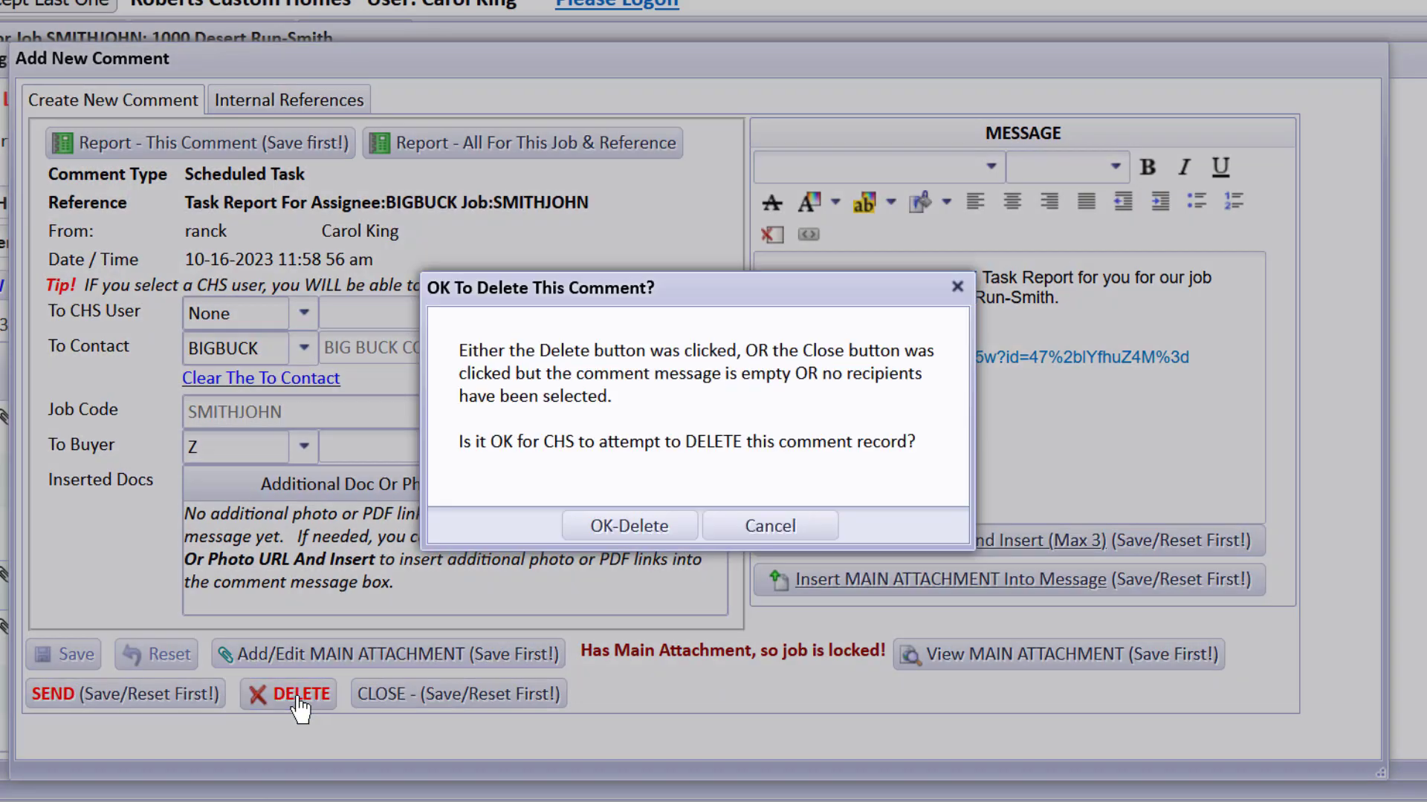
left_click(595, 517)
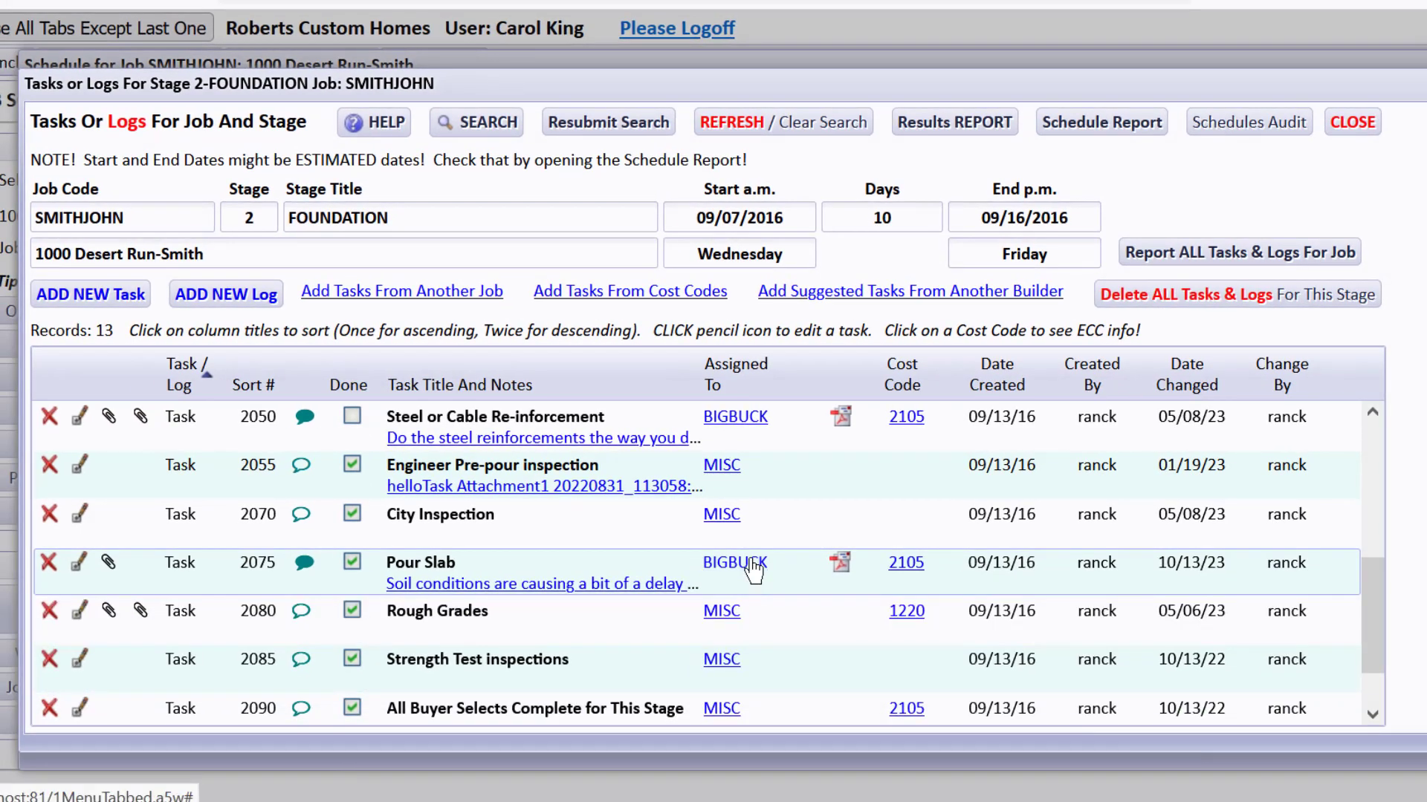
left_click(754, 568)
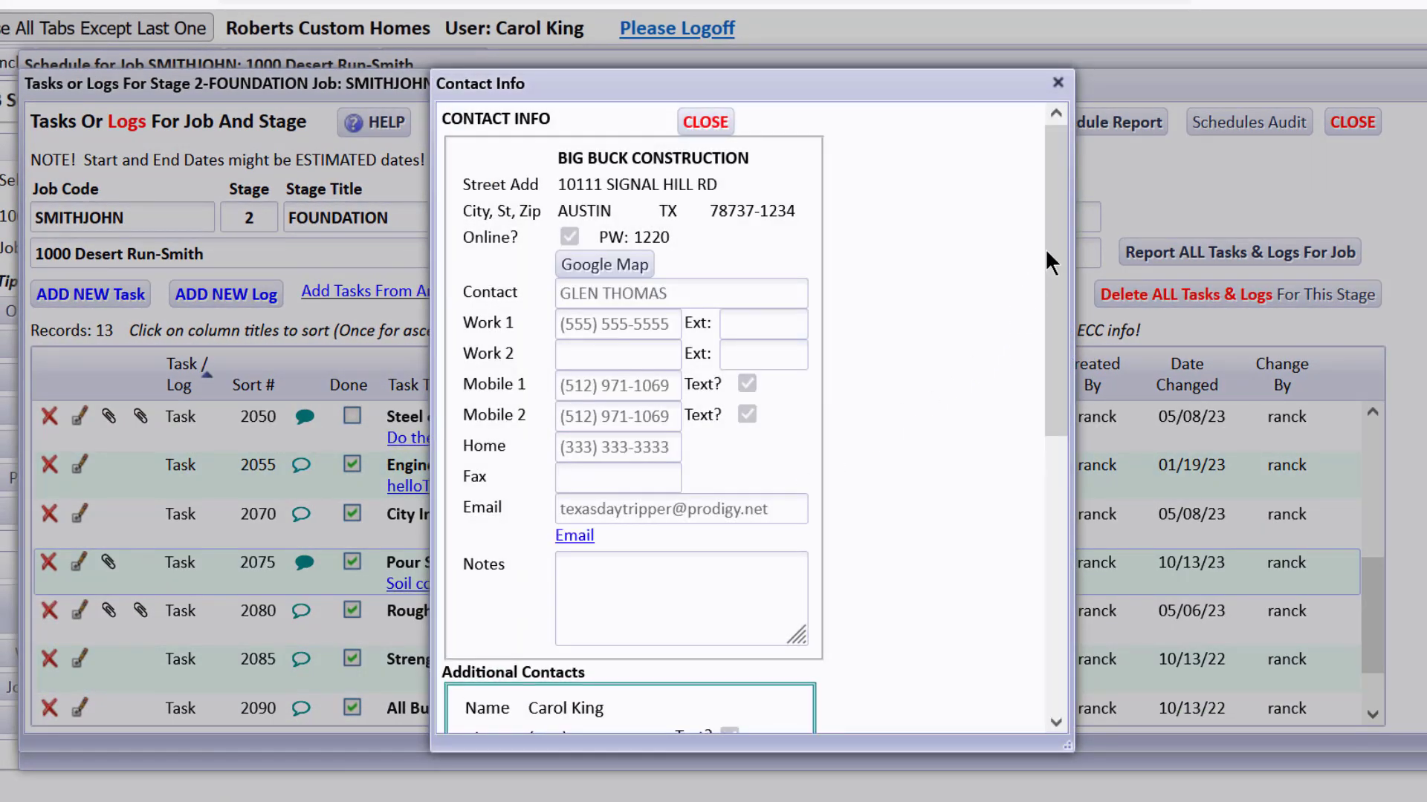
left_click_drag(1044, 248, 1026, 290)
left_click(711, 133)
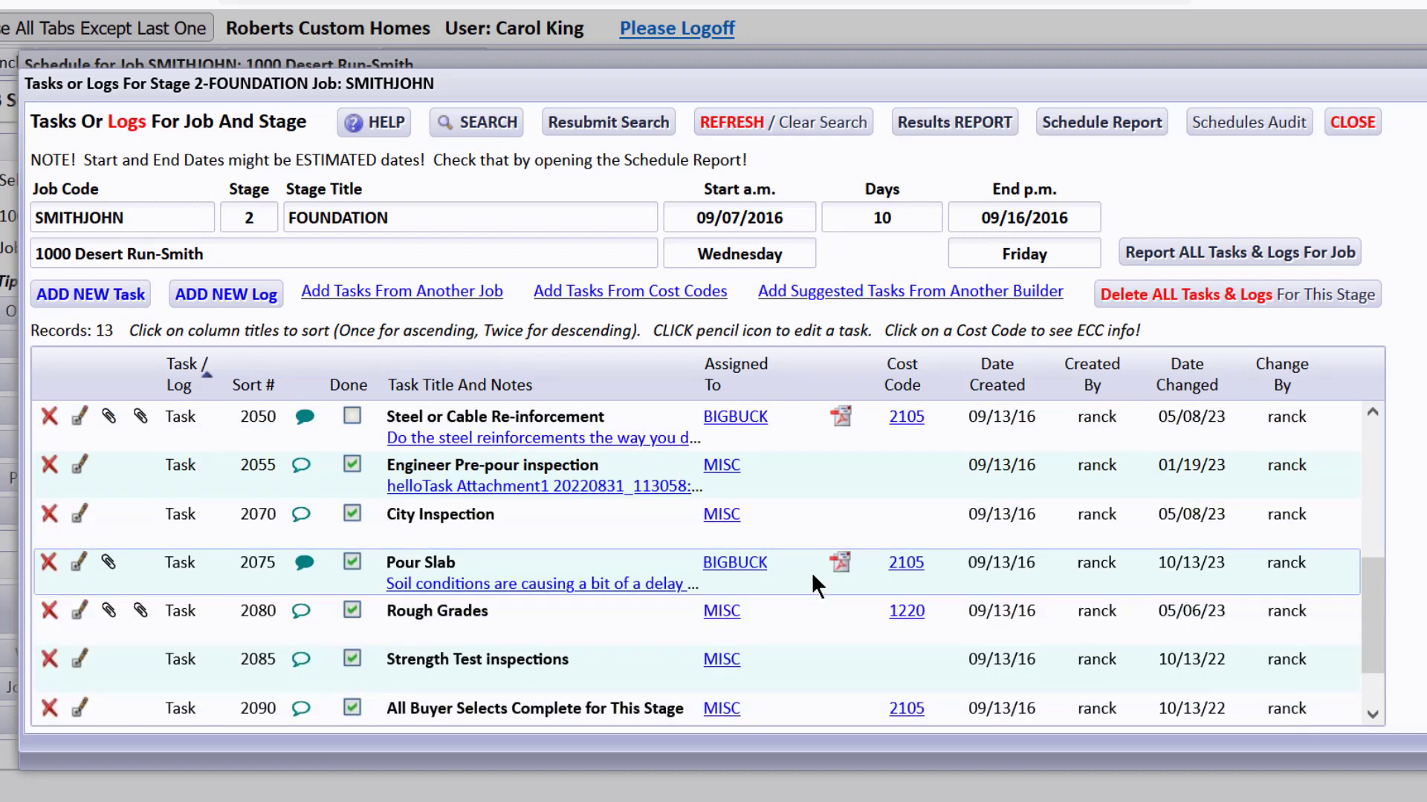
left_click(841, 564)
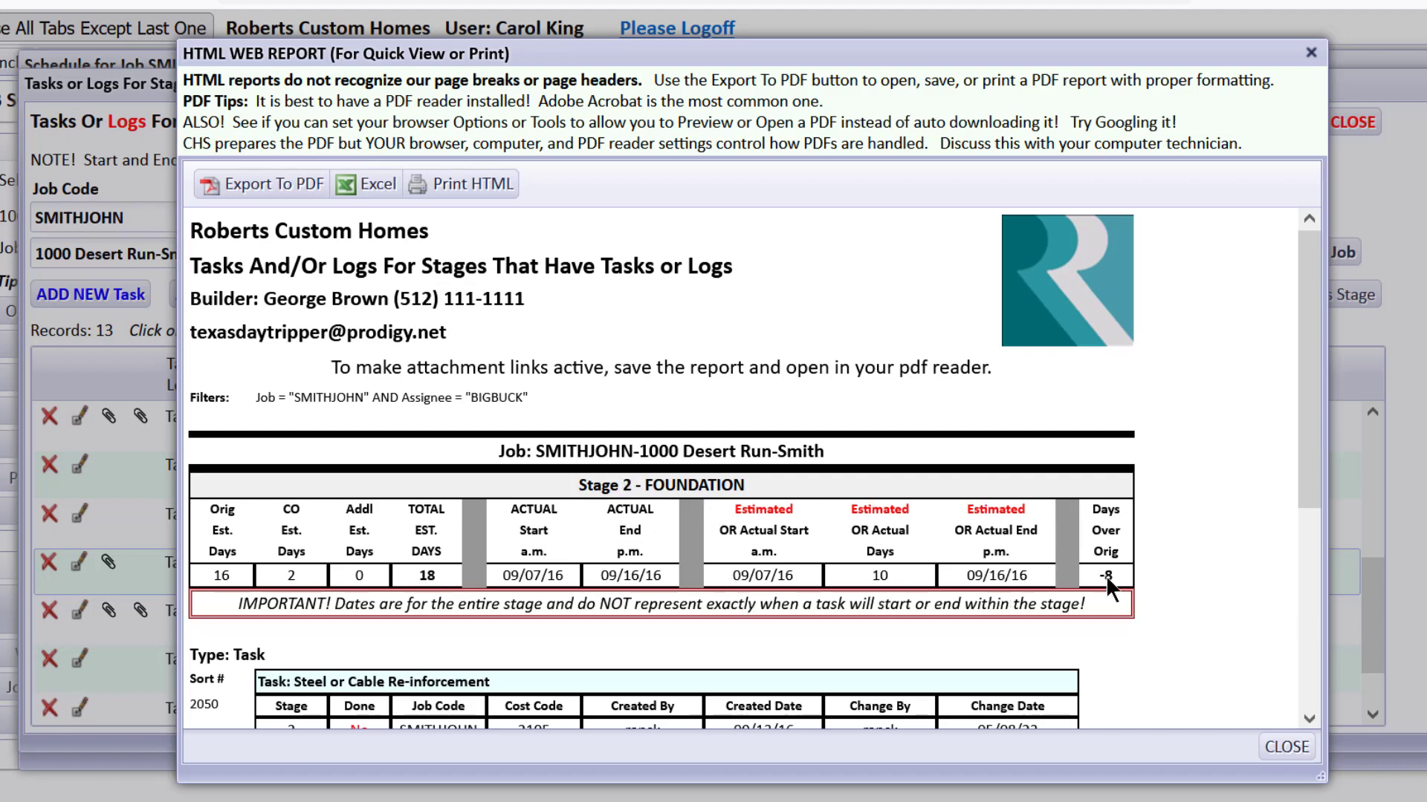
Step: Review the Big Buck report, noting Pour Slab done with a $2,000 variance PO, then close it
left_click_drag(1313, 350, 1315, 460)
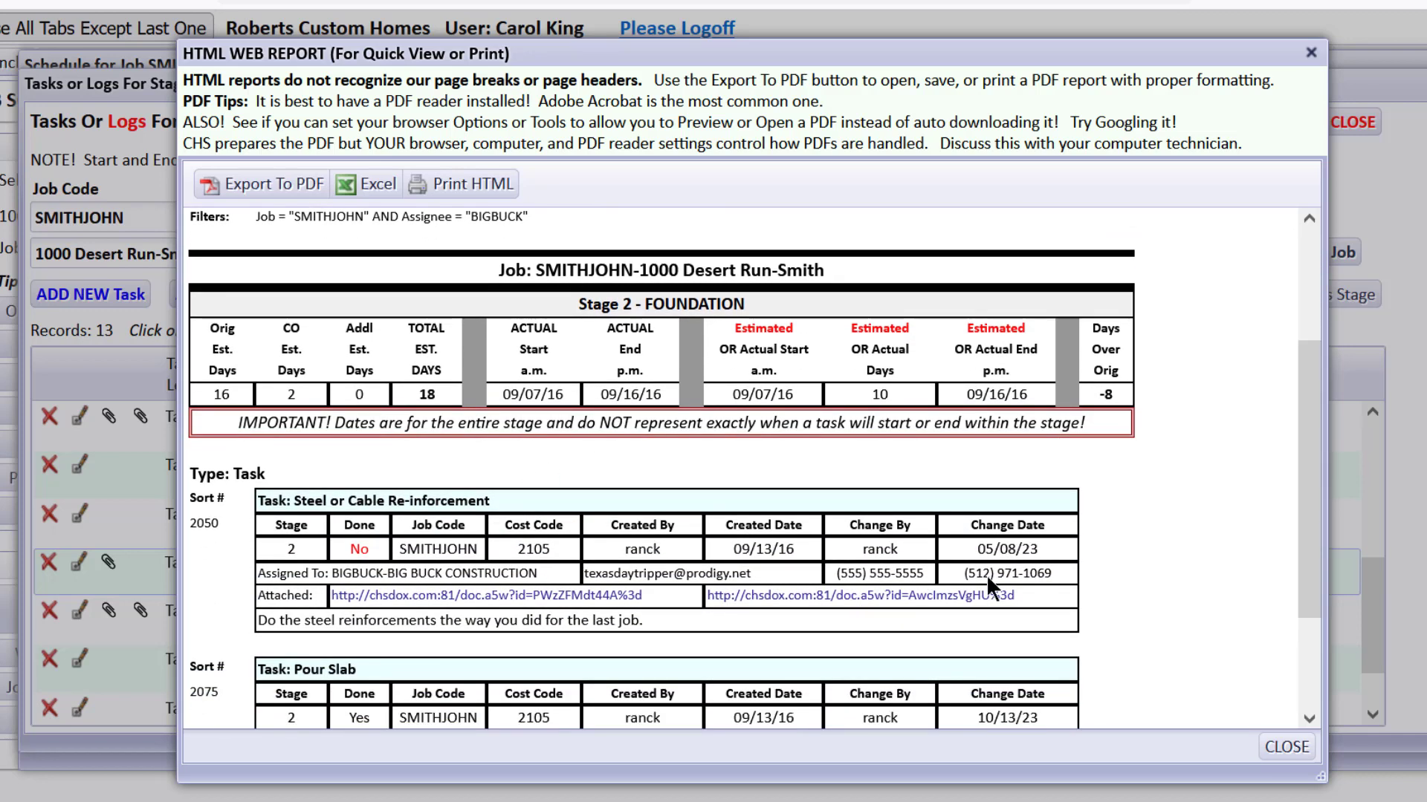
left_click_drag(1307, 453, 1312, 580)
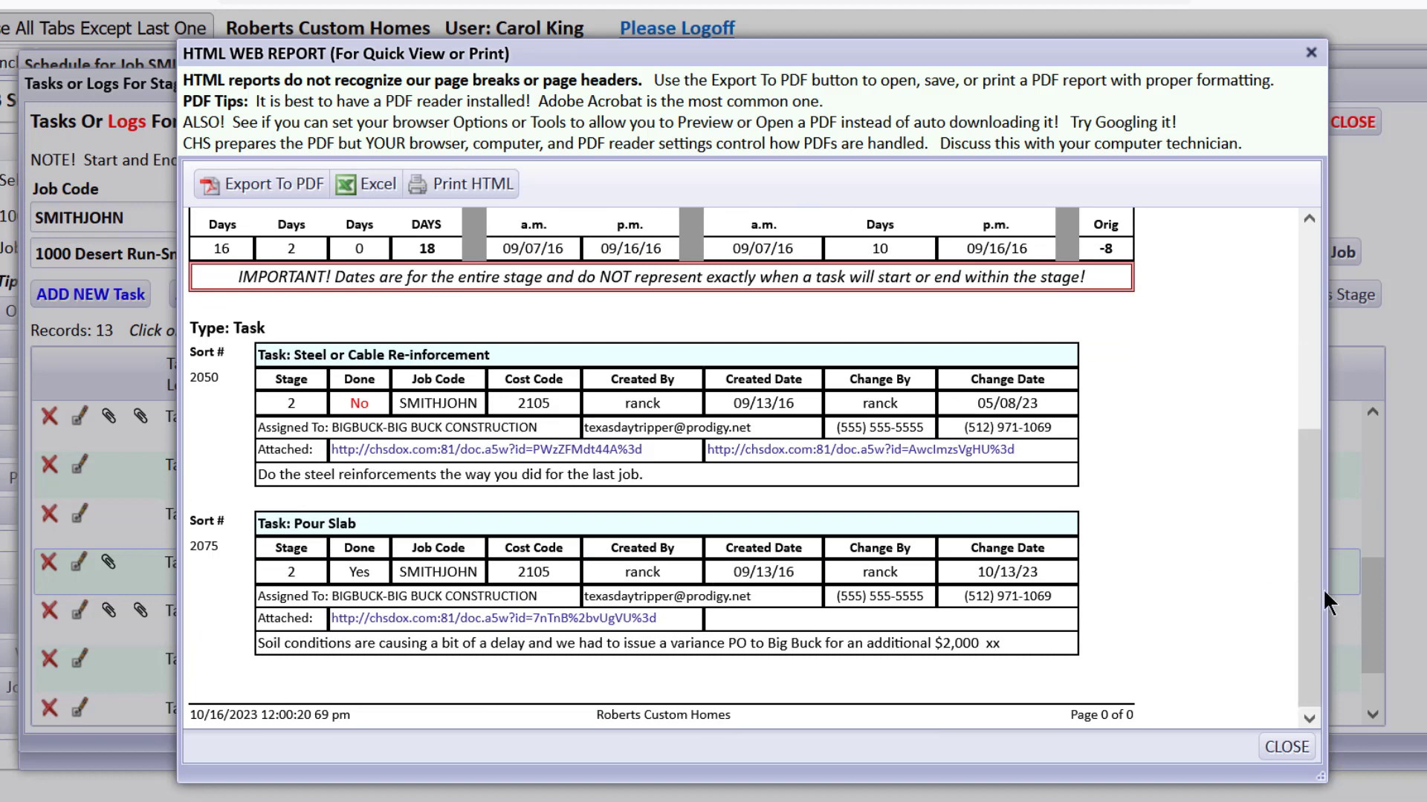
left_click_drag(1316, 592, 1293, 346)
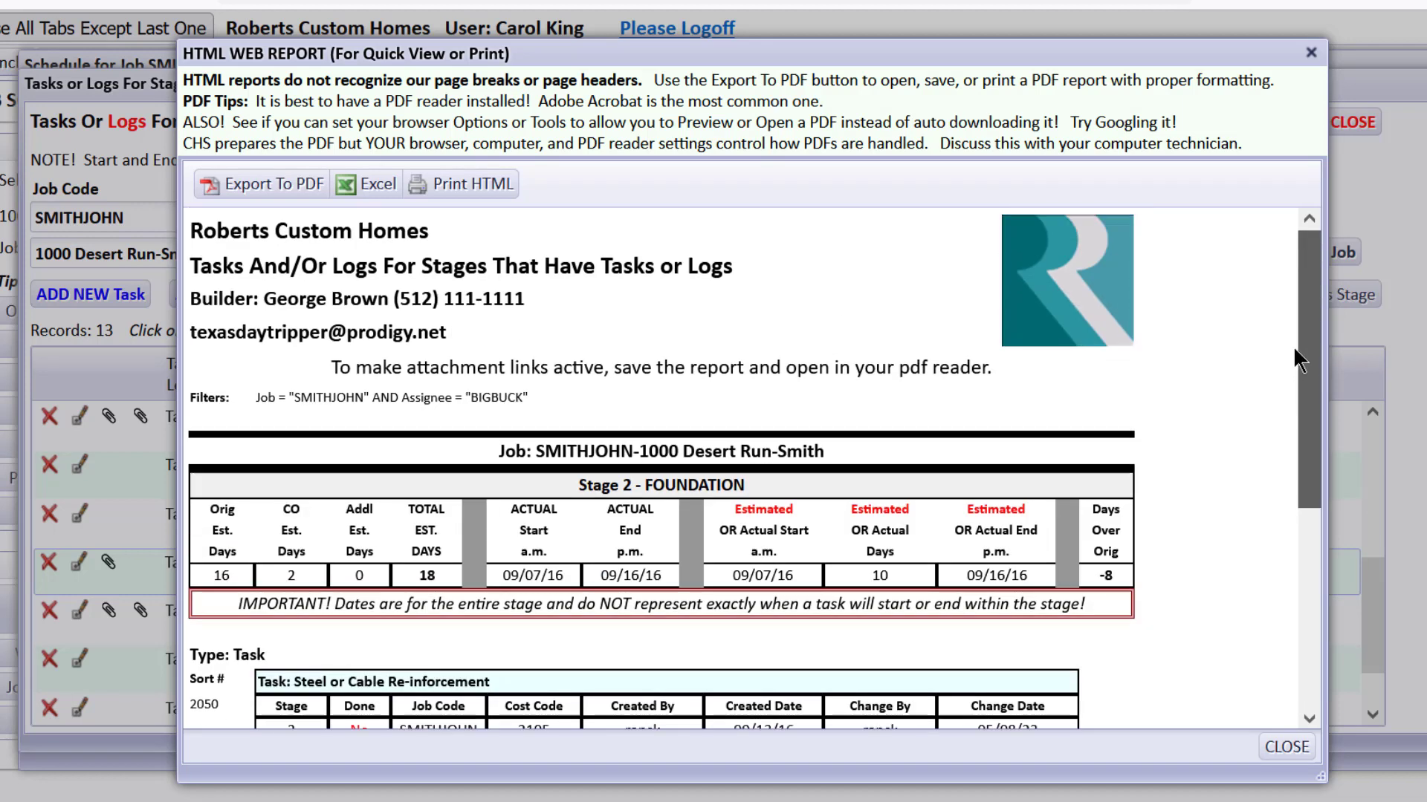
left_click(1281, 747)
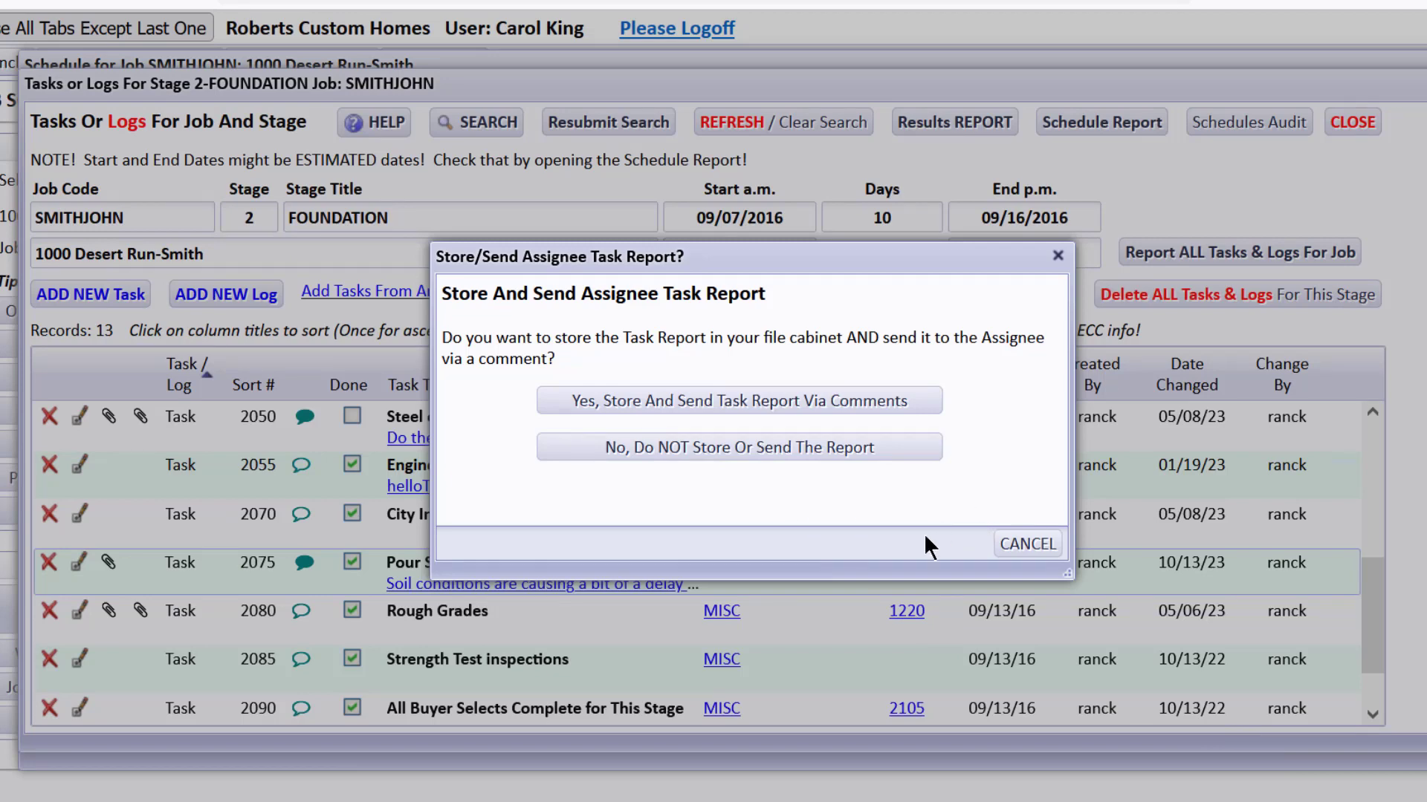
Step: Decline storing the report and mark task 2050 Steel or Cable Re-inforcement as done
left_click(1012, 542)
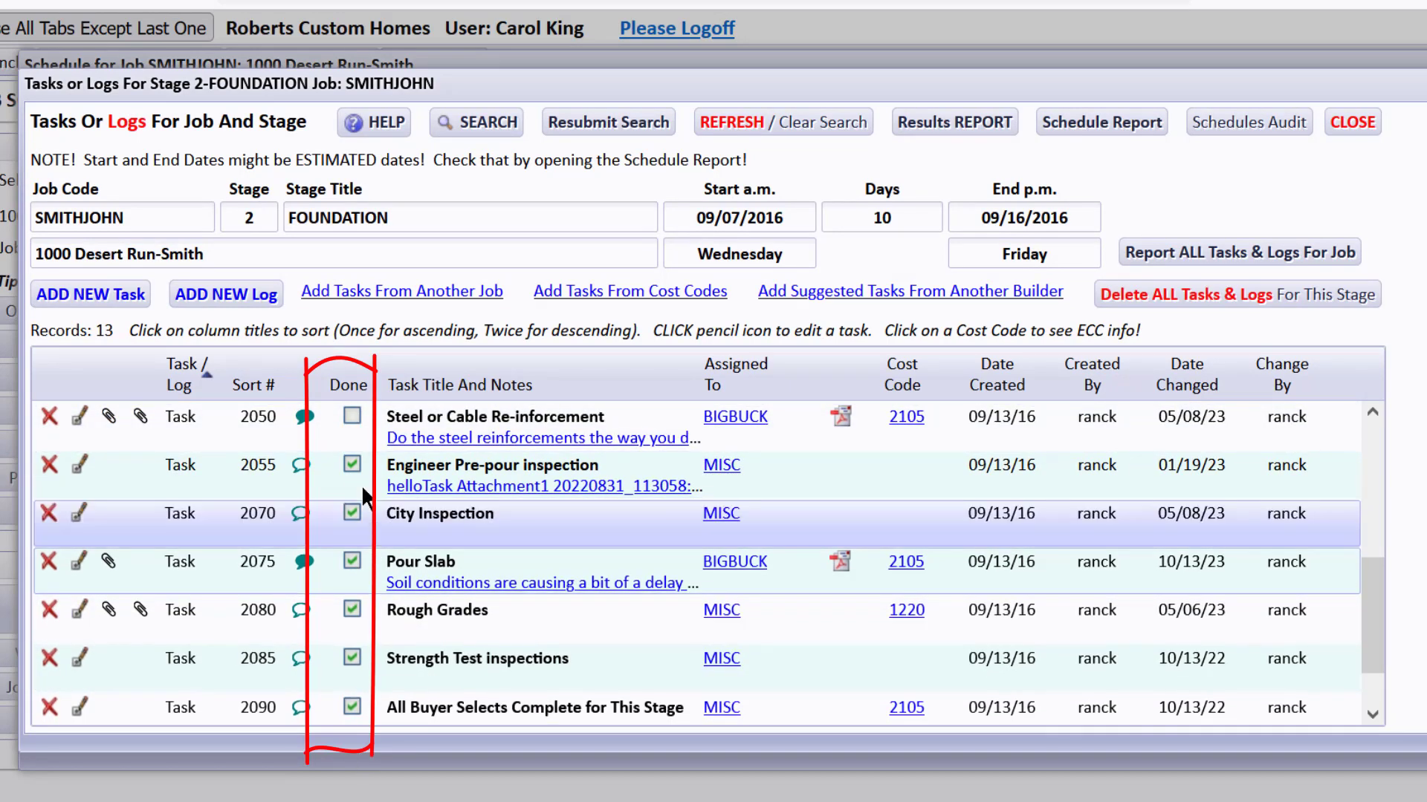
left_click(353, 416)
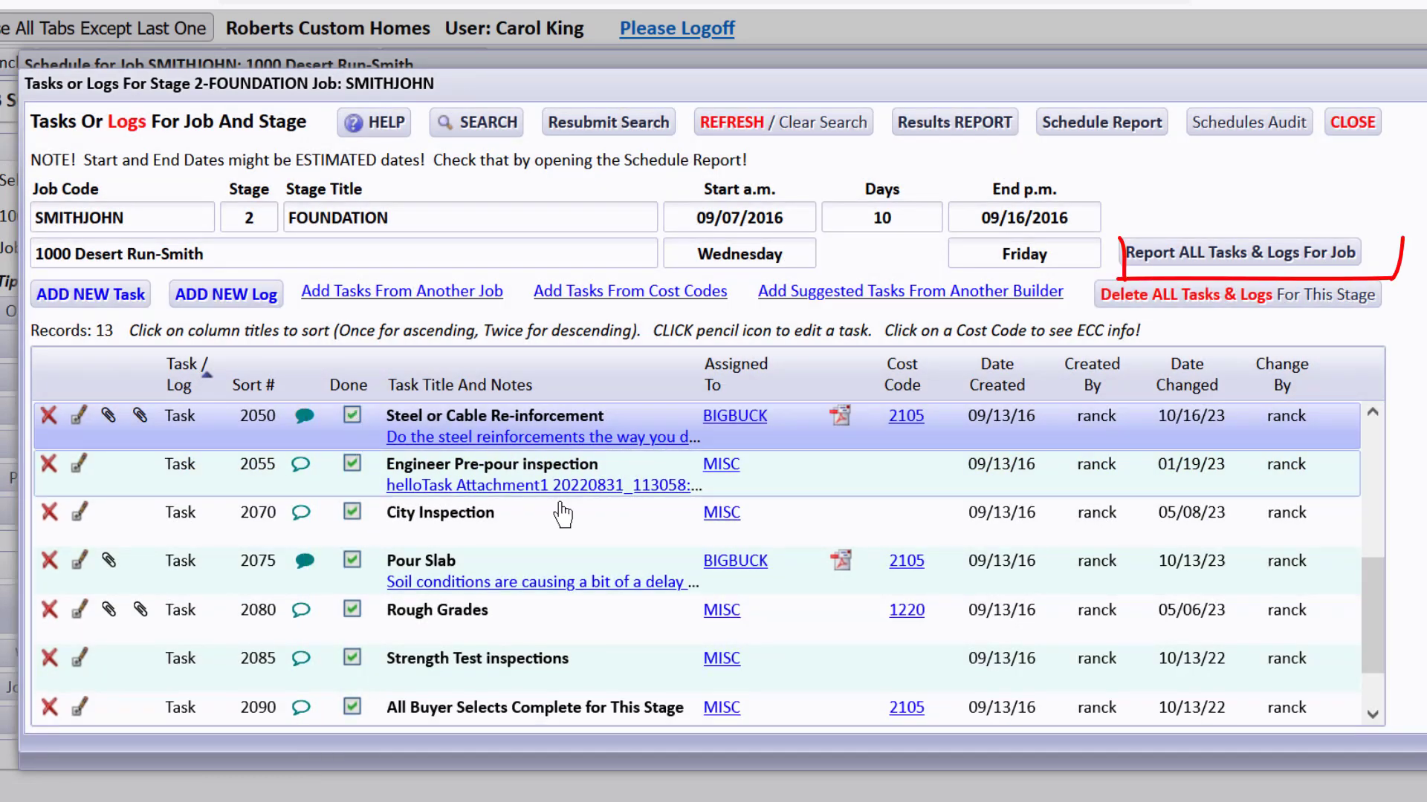
left_click(1181, 254)
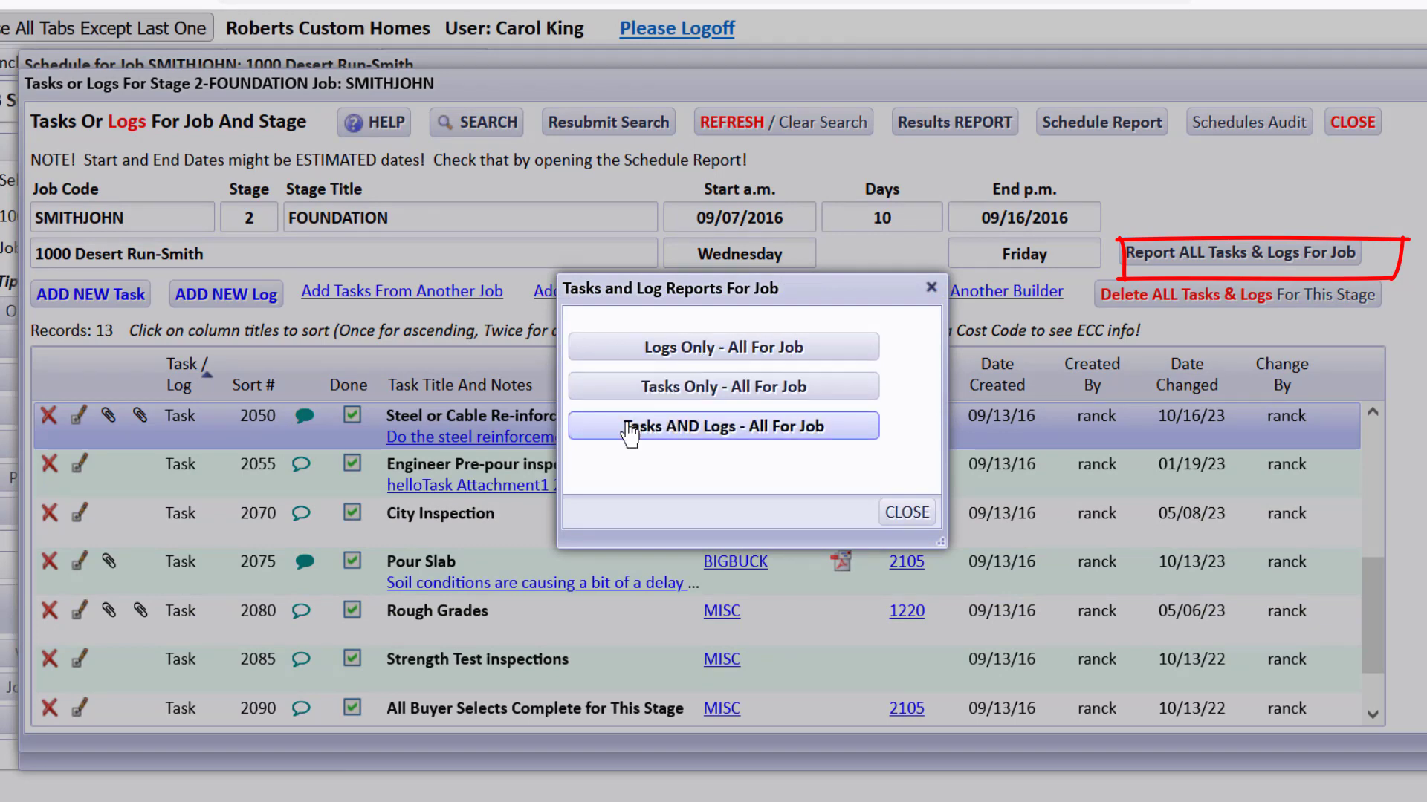
left_click(916, 519)
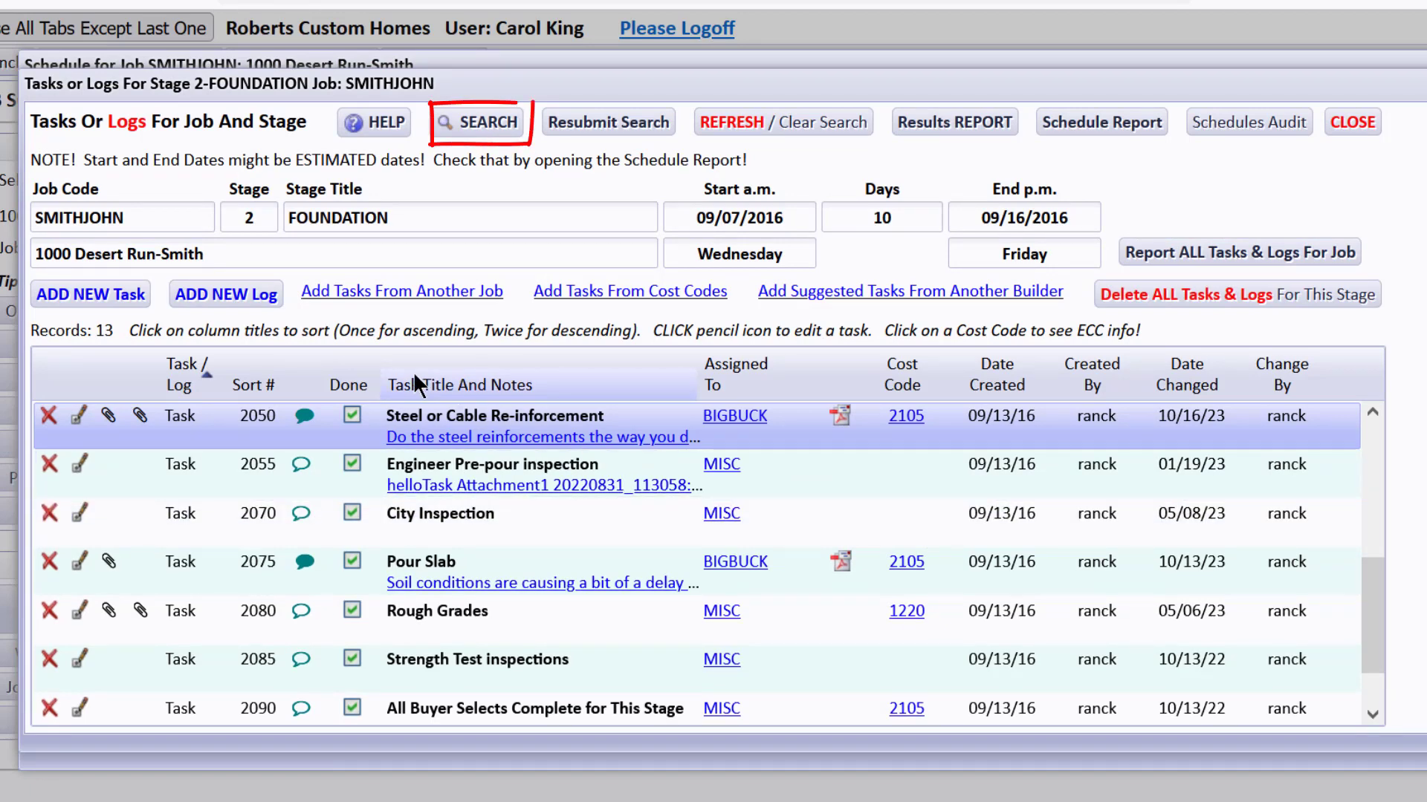
Step: Search the Foundation tasks for Task Done = No, finding none unfinished
left_click(475, 125)
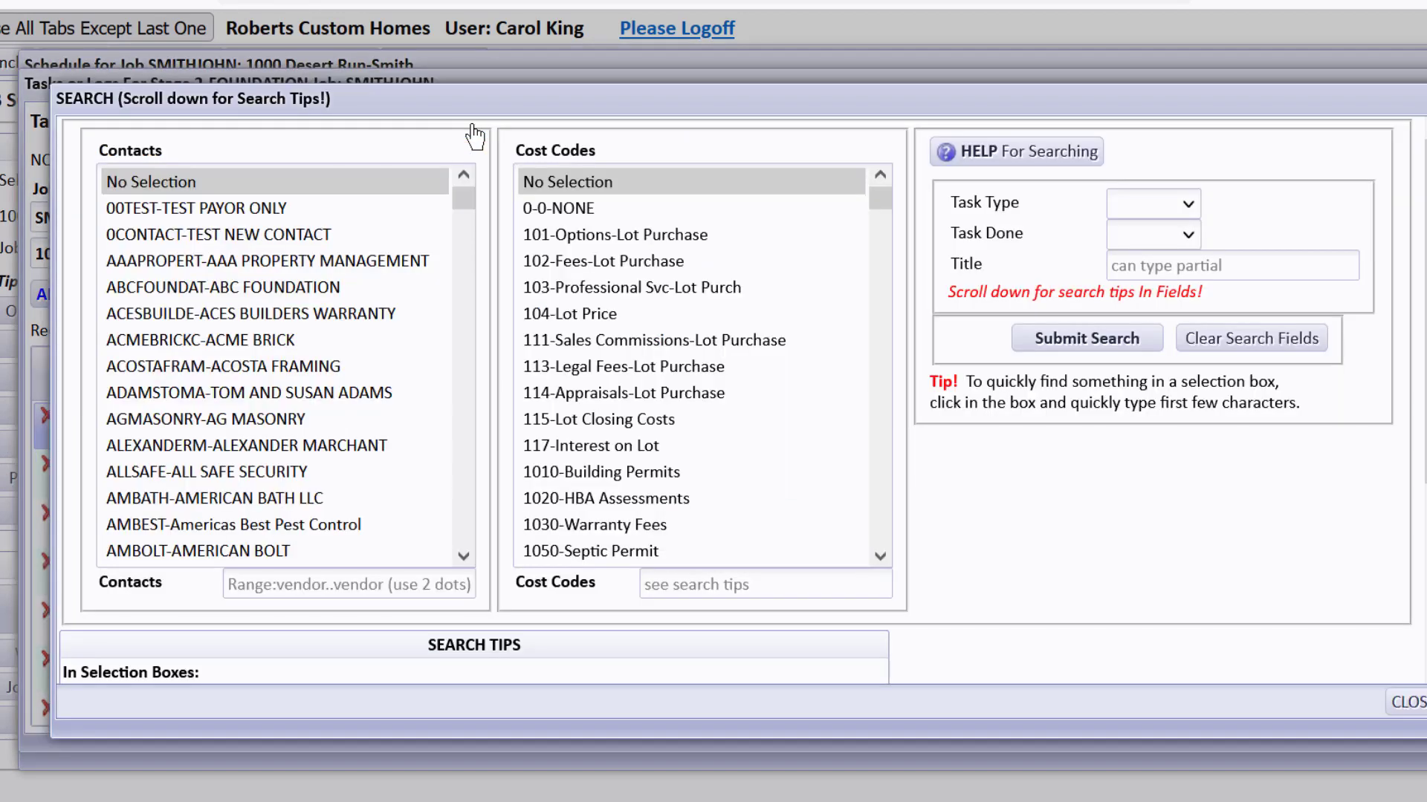
left_click(1187, 233)
left_click(1158, 335)
left_click(1148, 339)
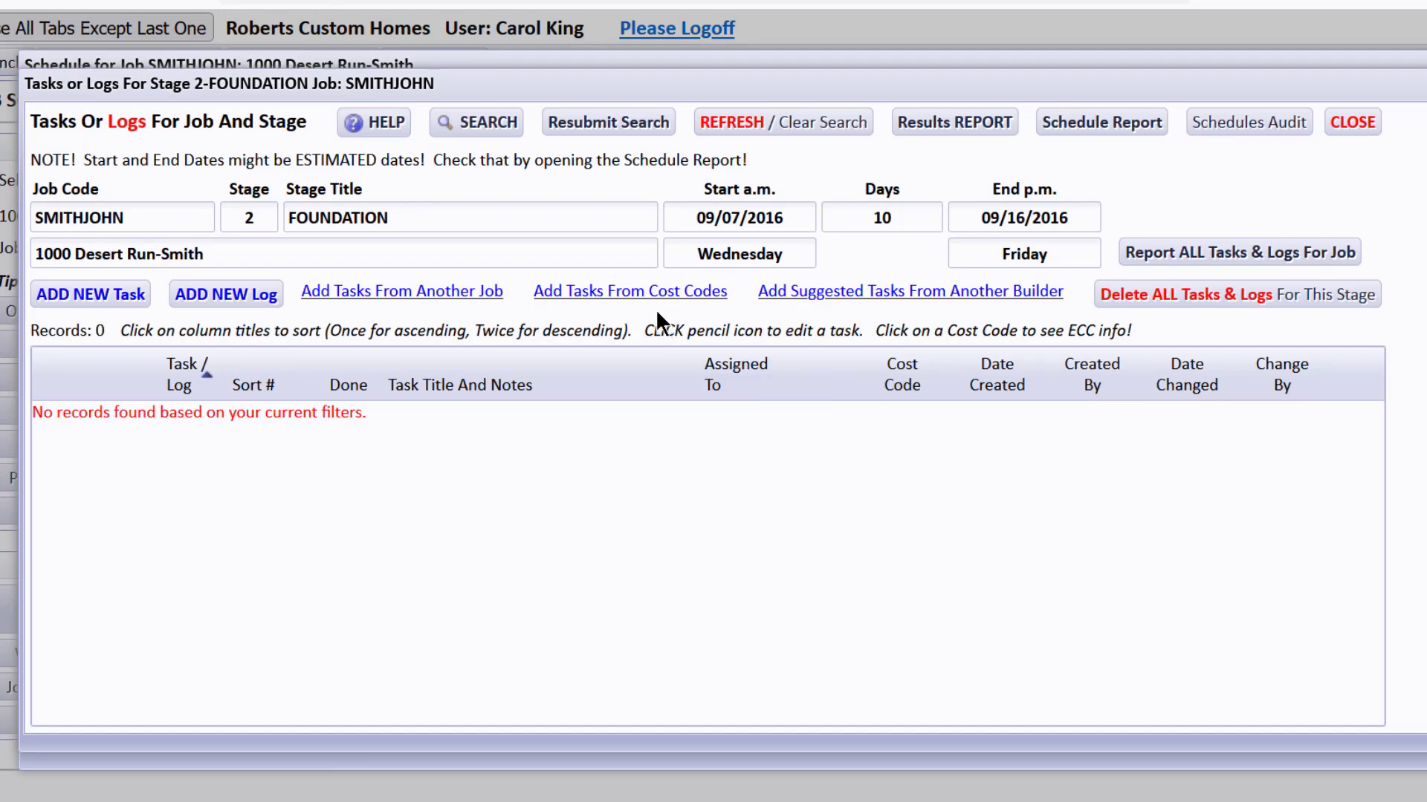
Step: Clear the search so all 13 Foundation tasks and logs list again
left_click(749, 132)
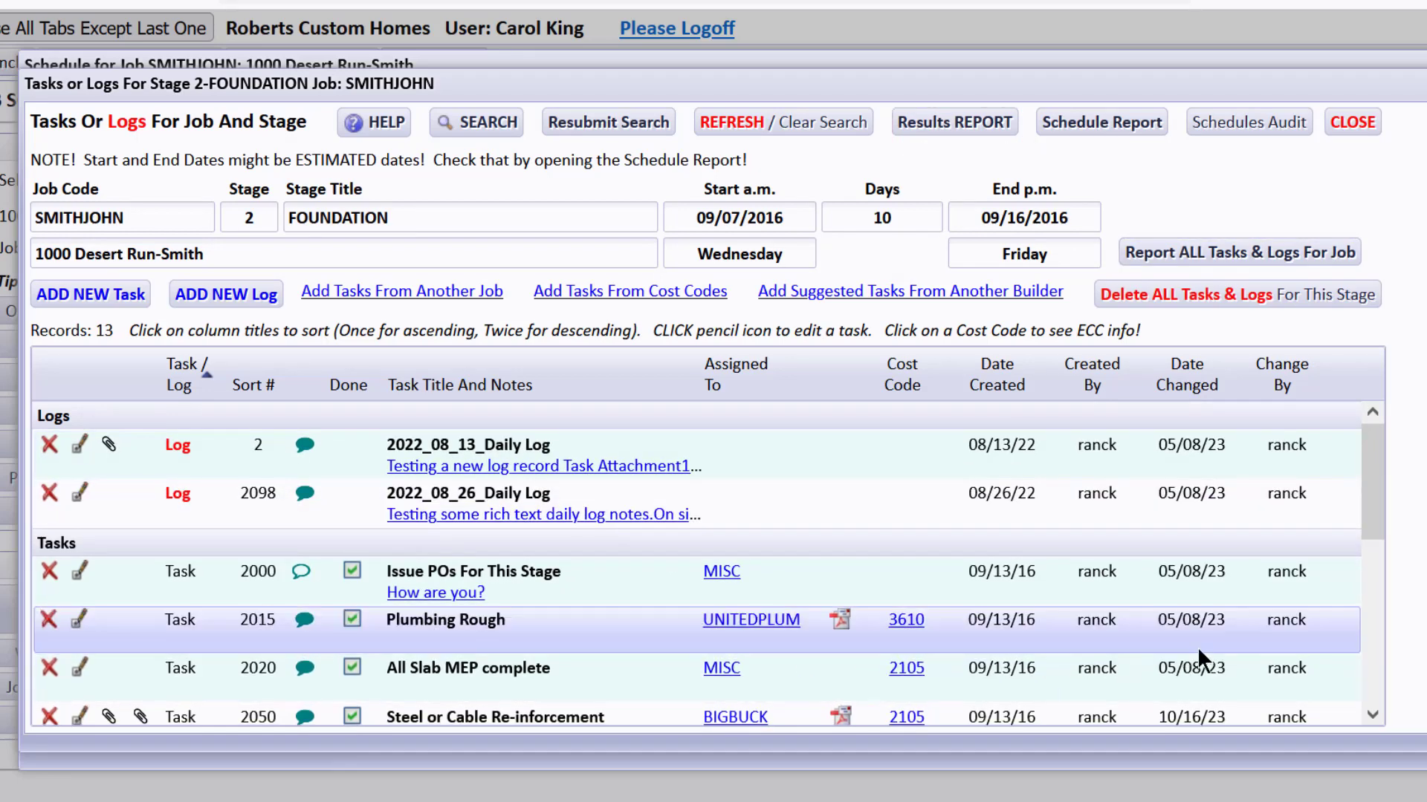
left_click_drag(1369, 462, 1372, 692)
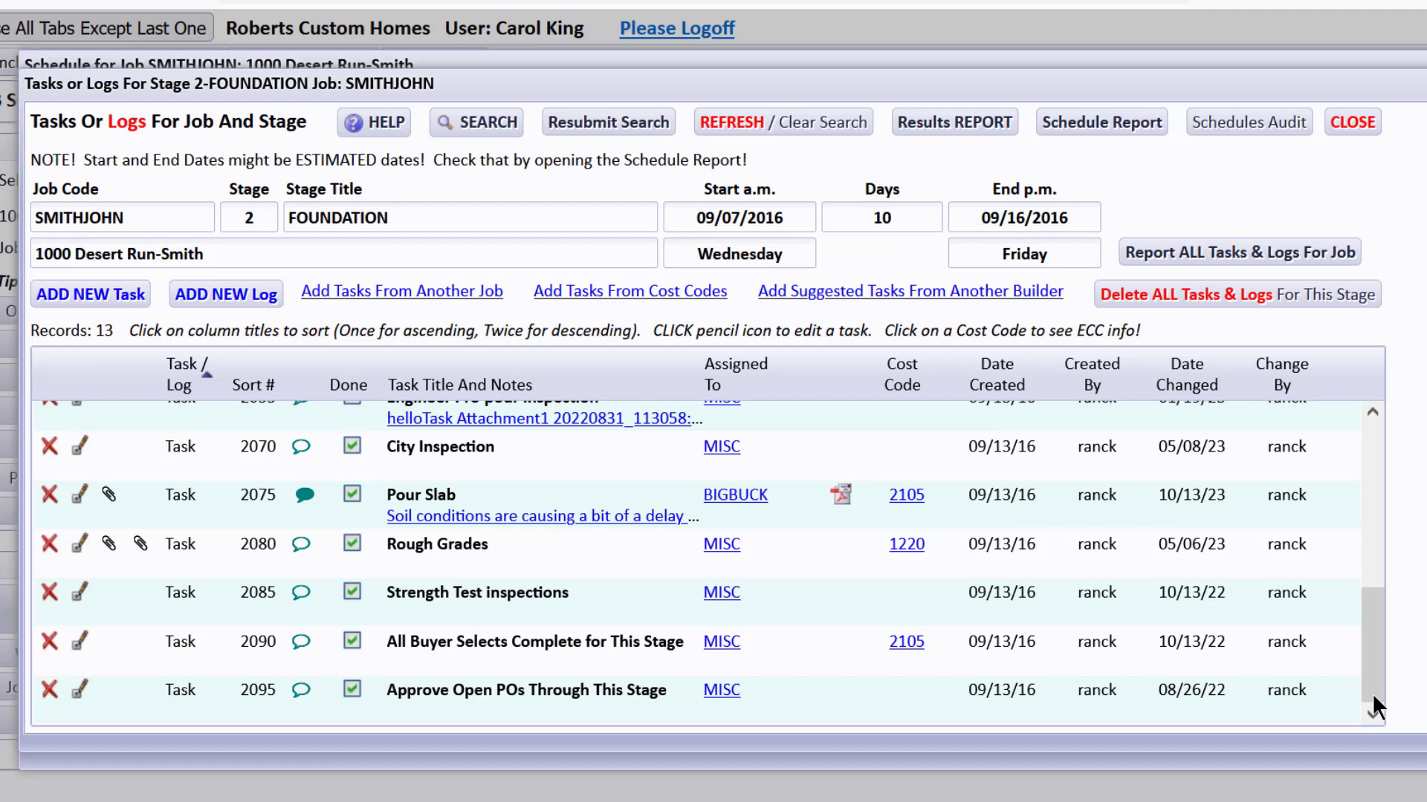
left_click_drag(1372, 693, 1372, 441)
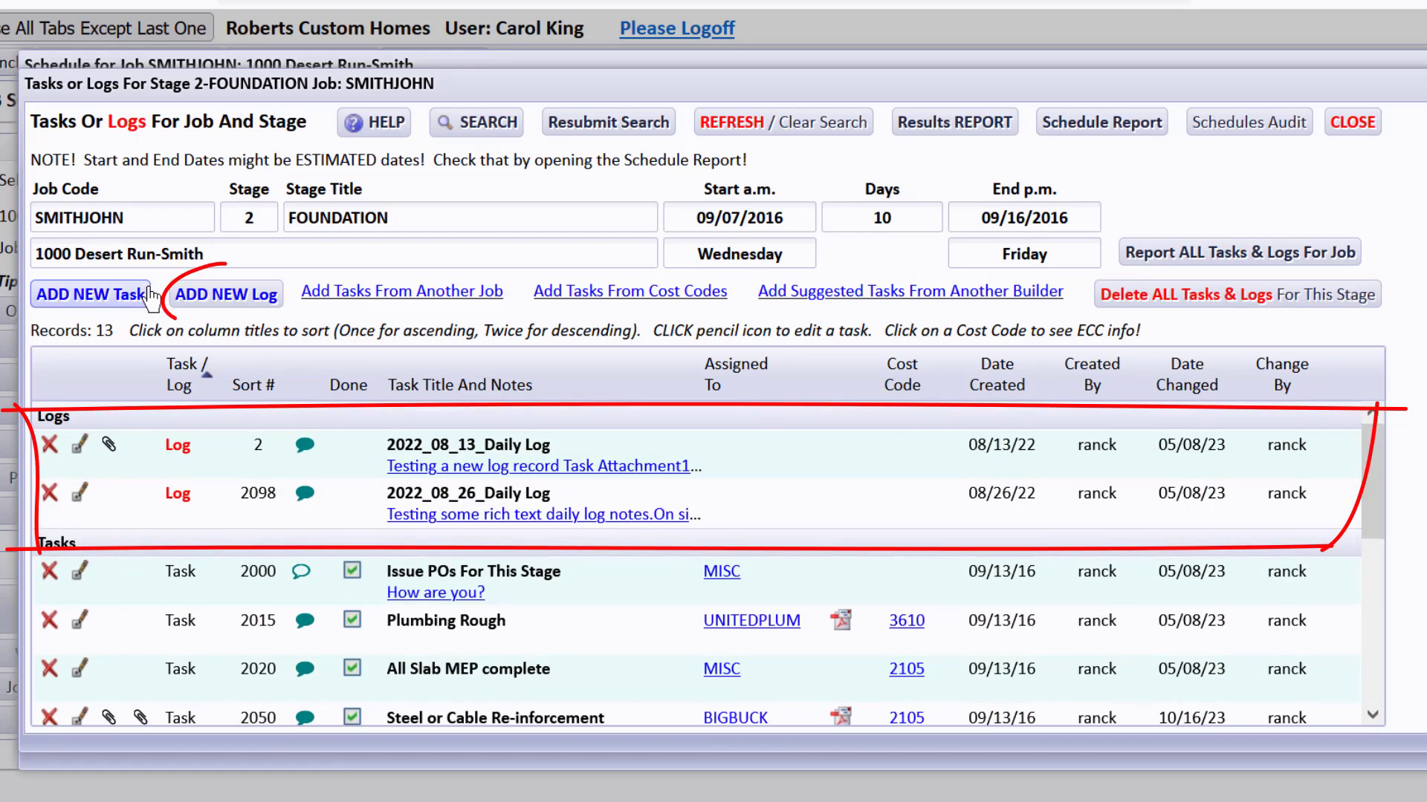
Step: Discard a drafted new Foundation log and close the stage's Tasks or Logs window
left_click(269, 301)
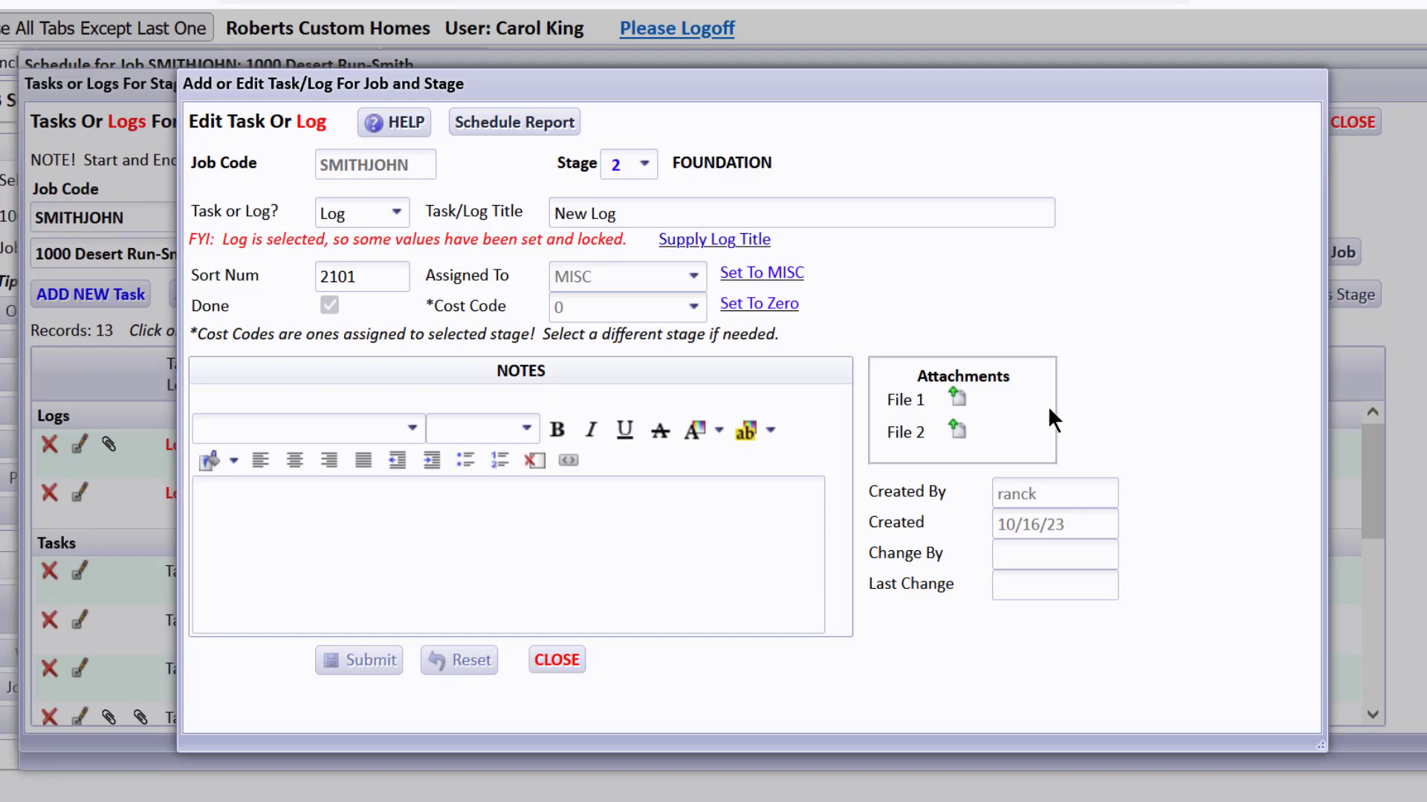
left_click(574, 661)
left_click_drag(1368, 452, 1375, 384)
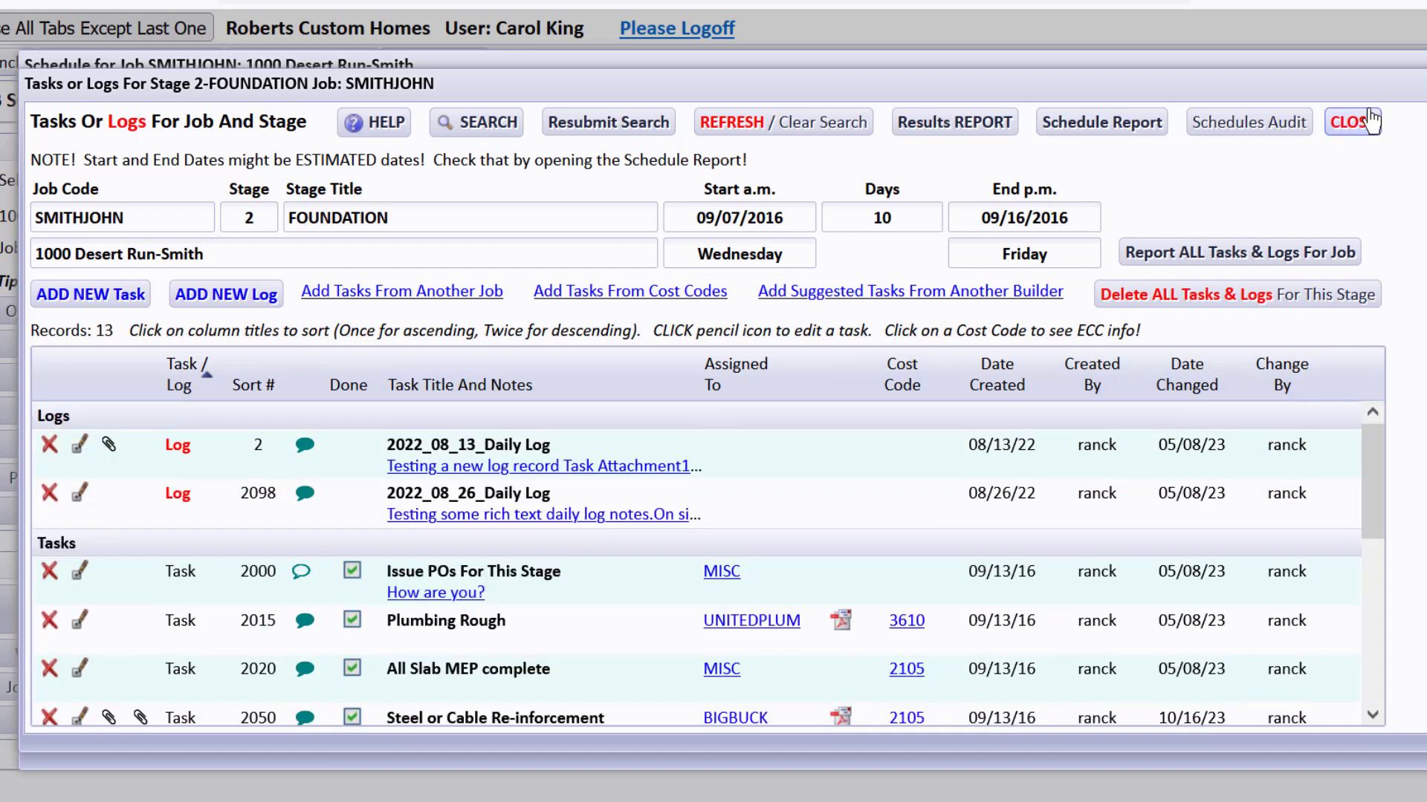
left_click(1352, 122)
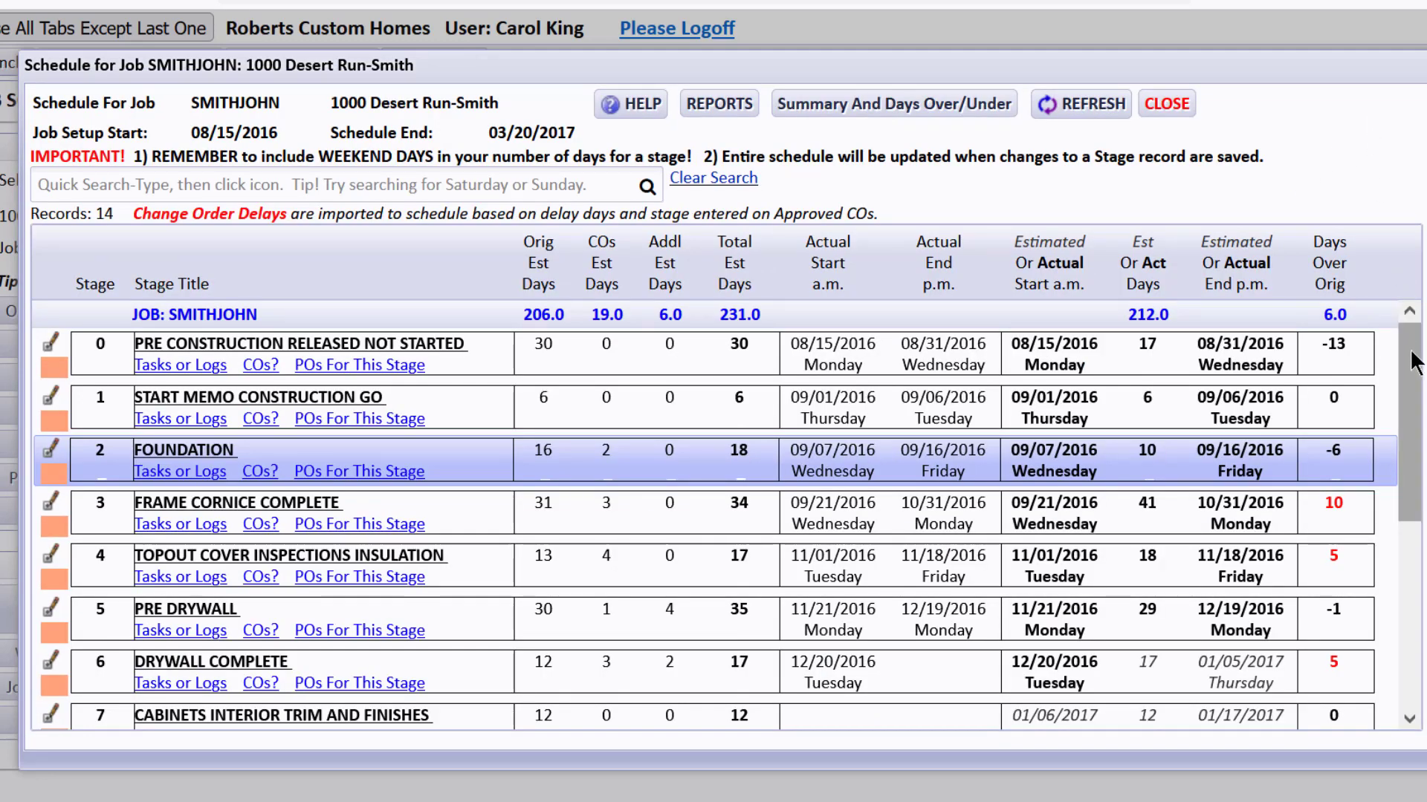
Step: Give stage 6 DRYWALL COMPLETE 4 additional estimated days so it totals 19, ending 01/07/2017
scroll(1055, 505, "down", 3)
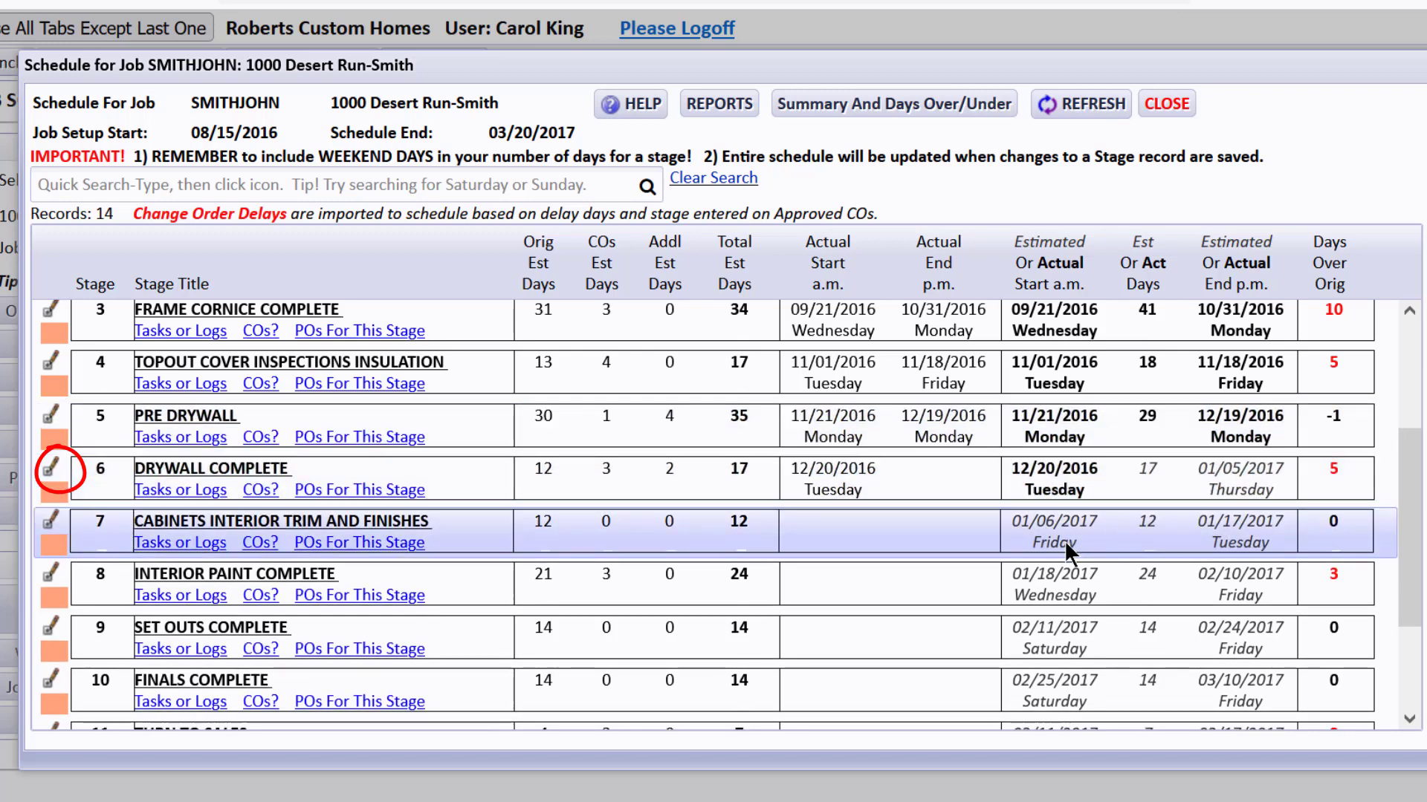
left_click(51, 468)
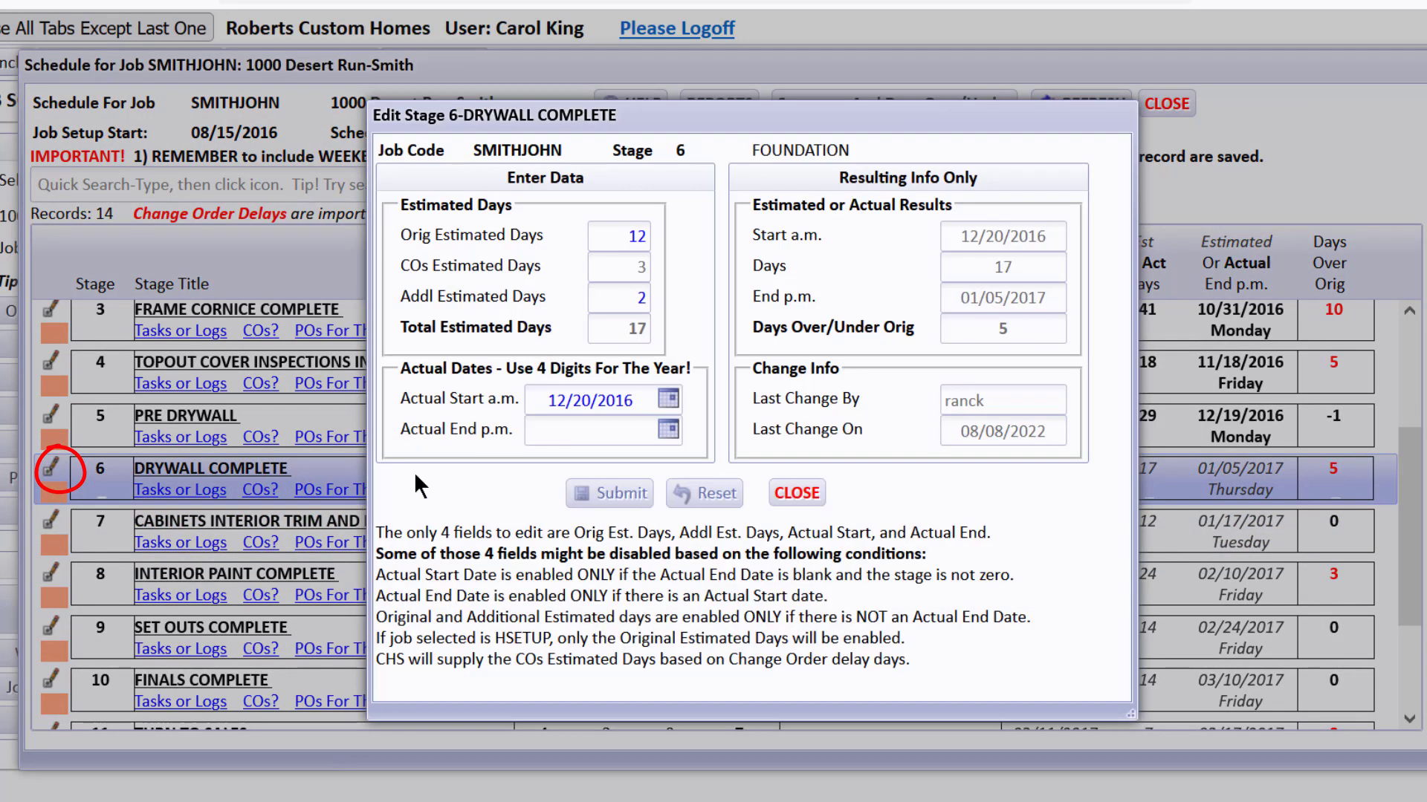
double_click(638, 236)
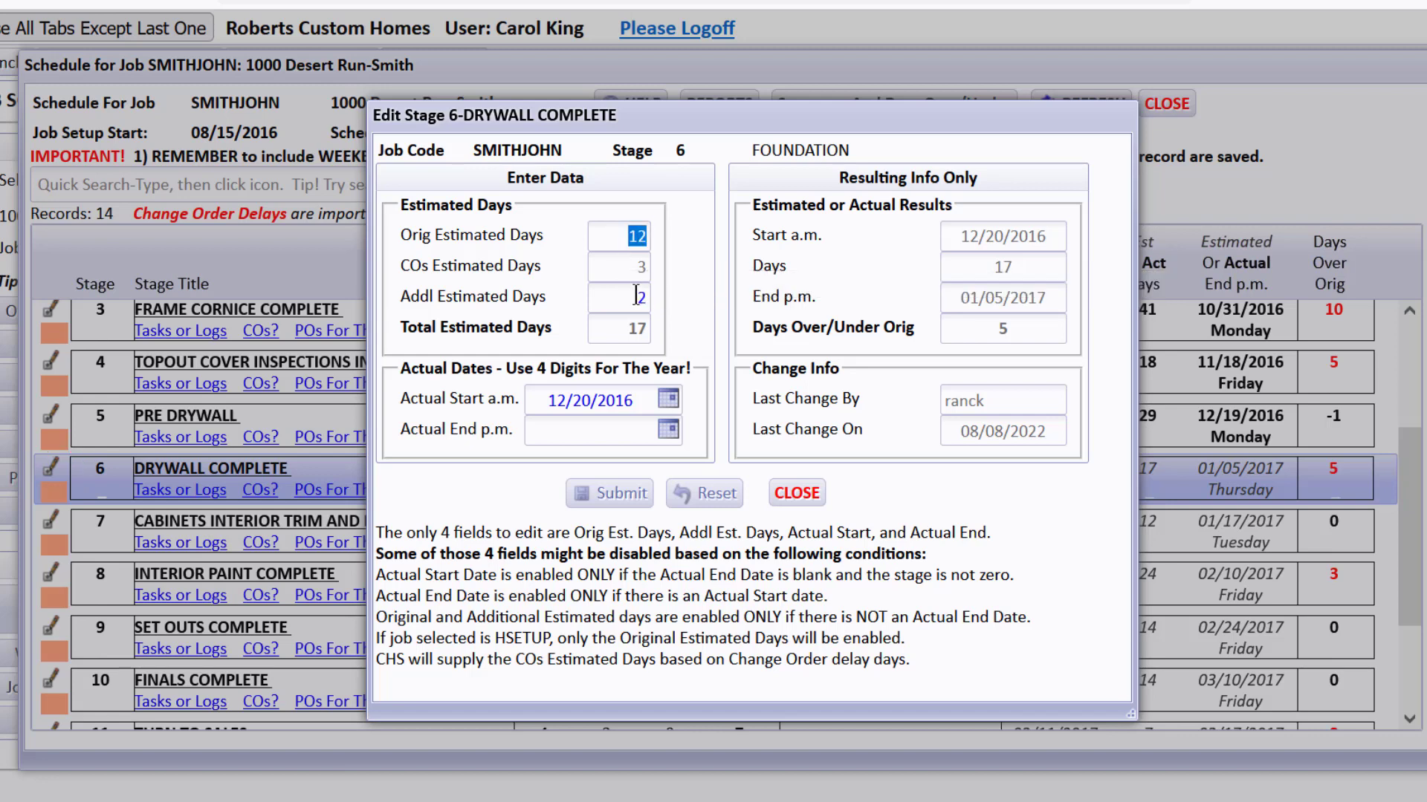
left_click(654, 300)
double_click(654, 300)
type("4")
key("Tab")
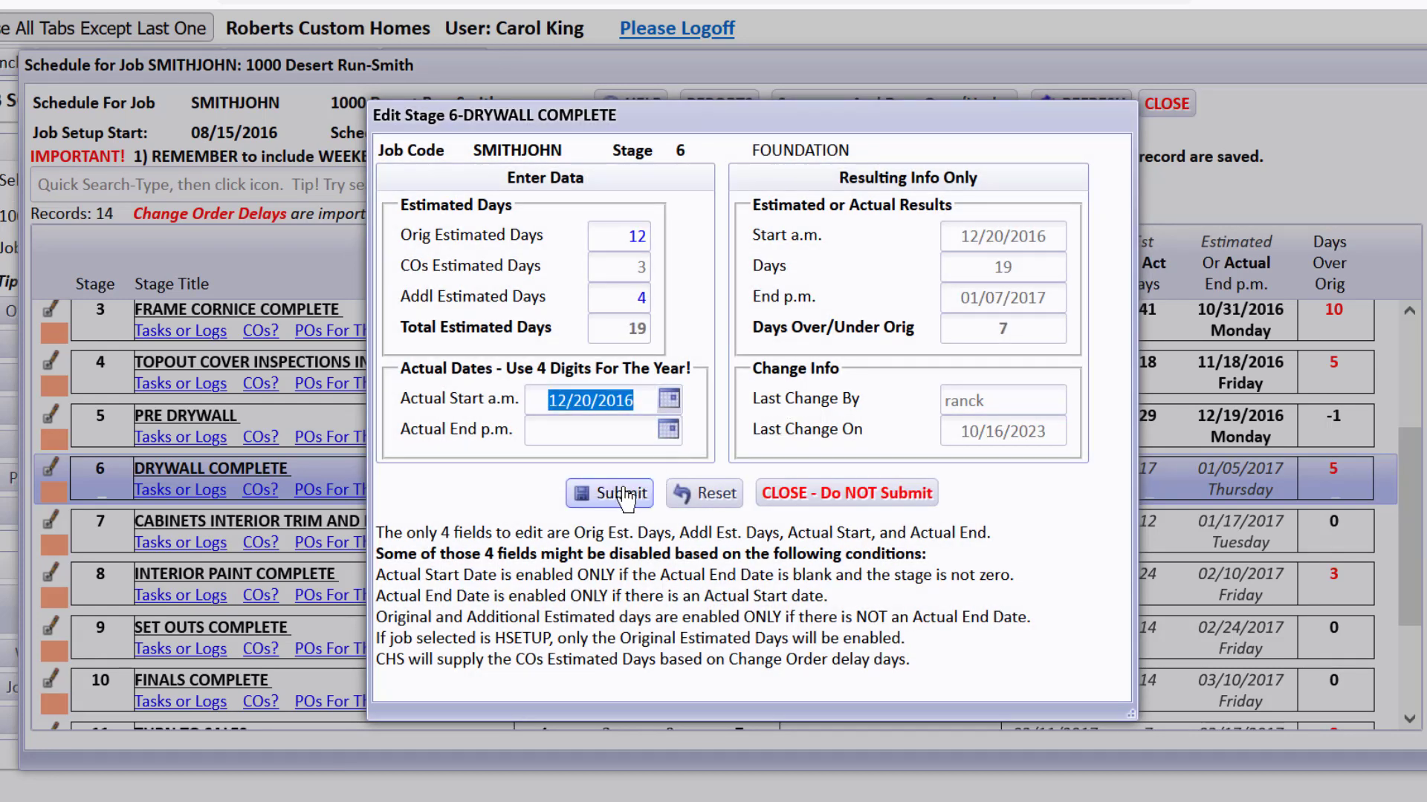
left_click(623, 494)
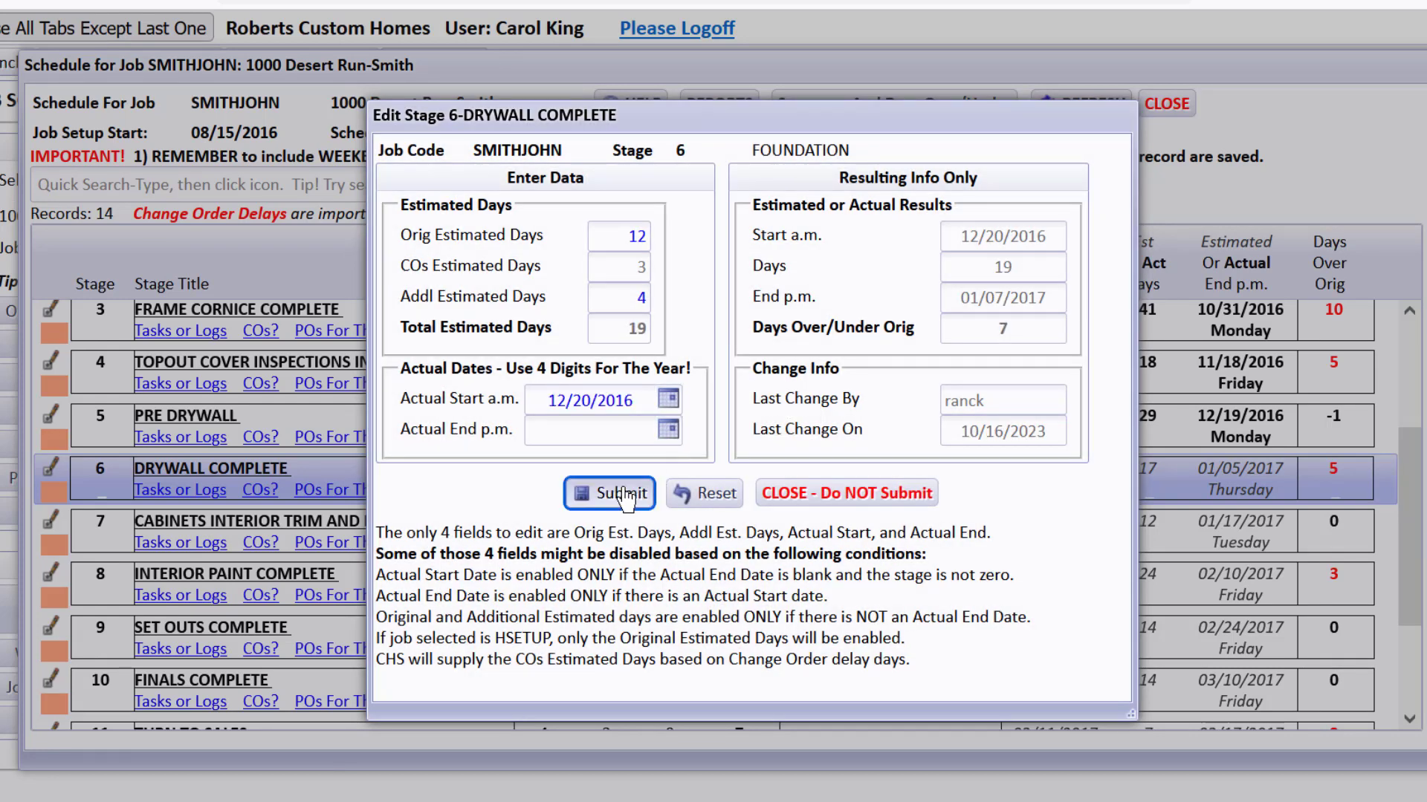
left_click(795, 493)
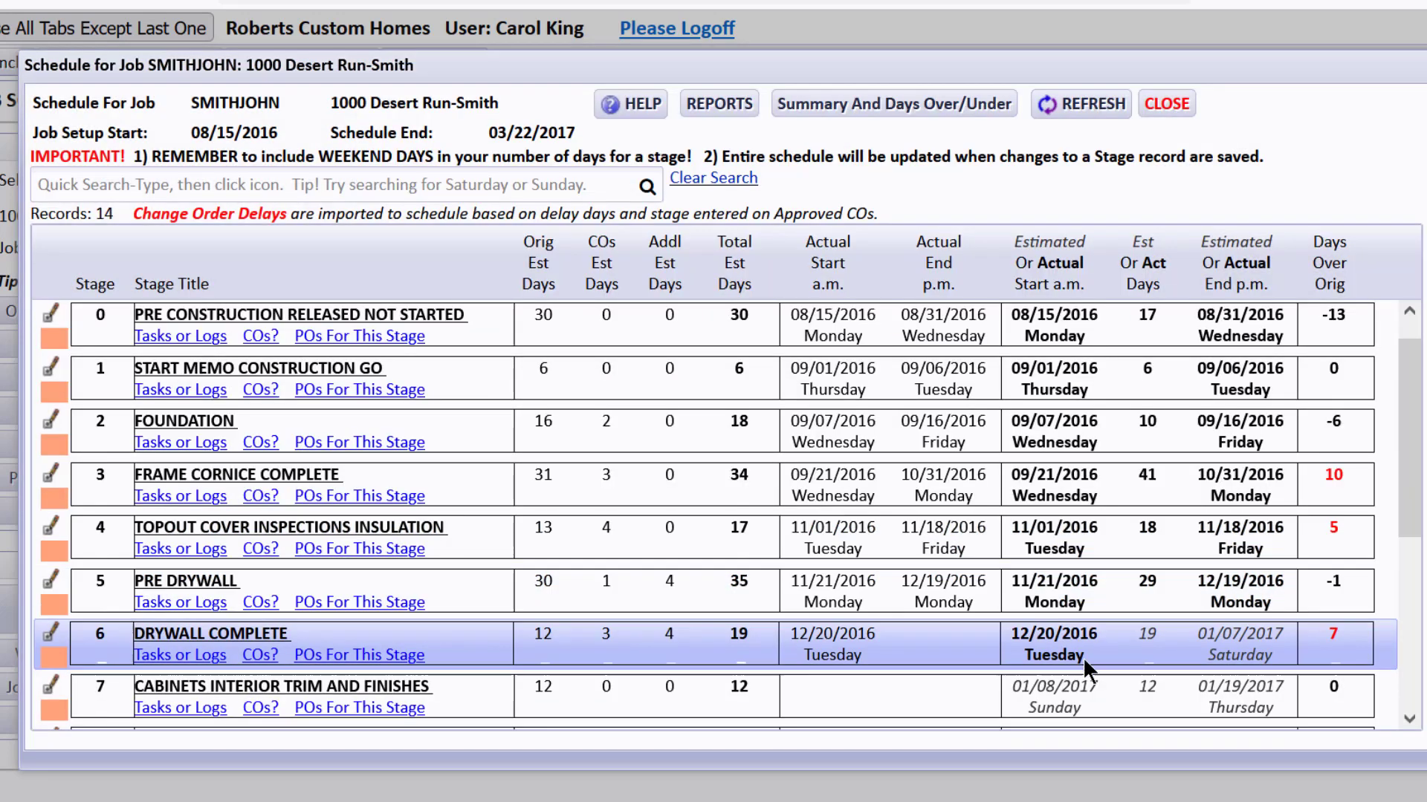
scroll(1412, 476, "down", 3)
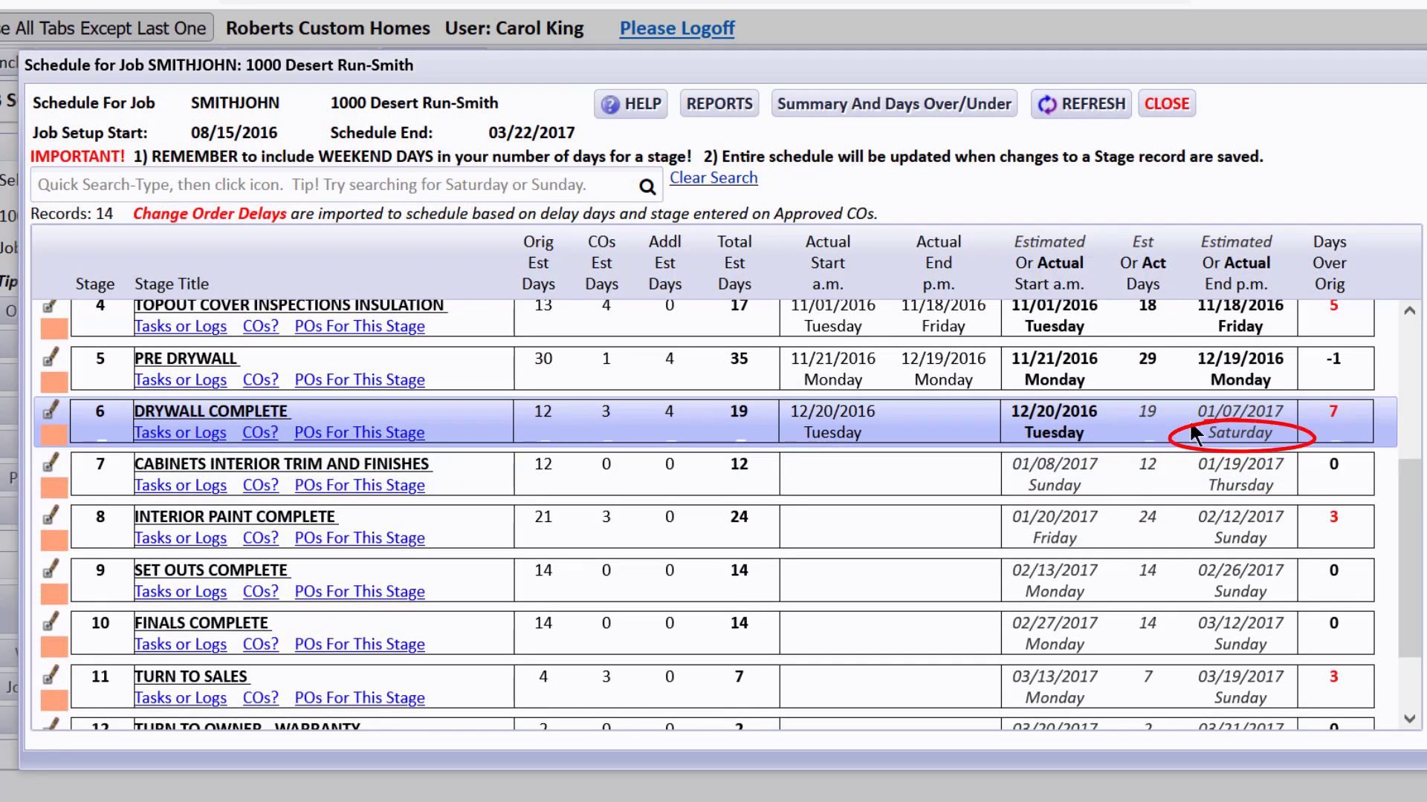
scroll(1182, 439, "up", 1)
Step: Raise DRYWALL COMPLETE's additional estimated days to 6, ending it 01/09/2017
left_click(51, 437)
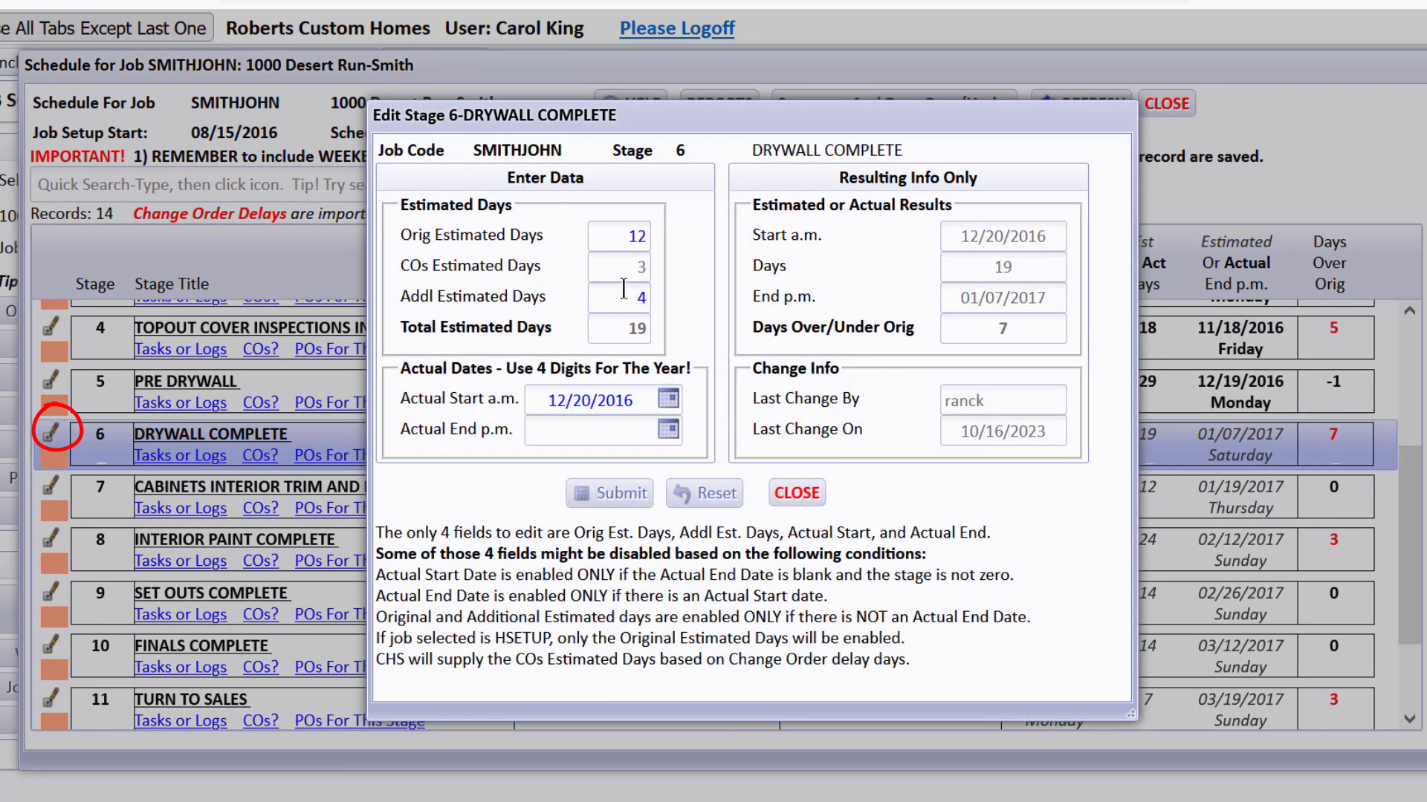
left_click_drag(624, 289, 648, 290)
type("6")
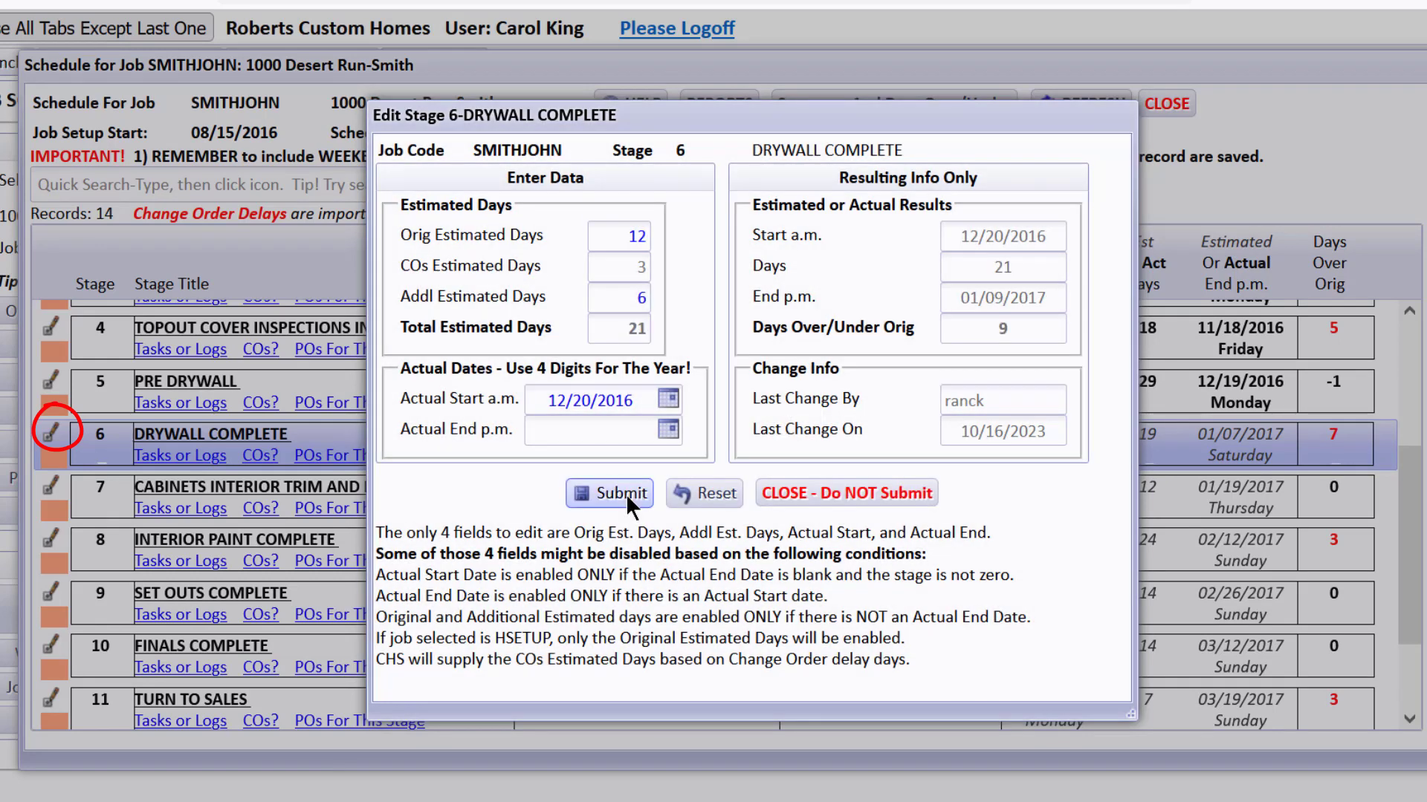
left_click(626, 494)
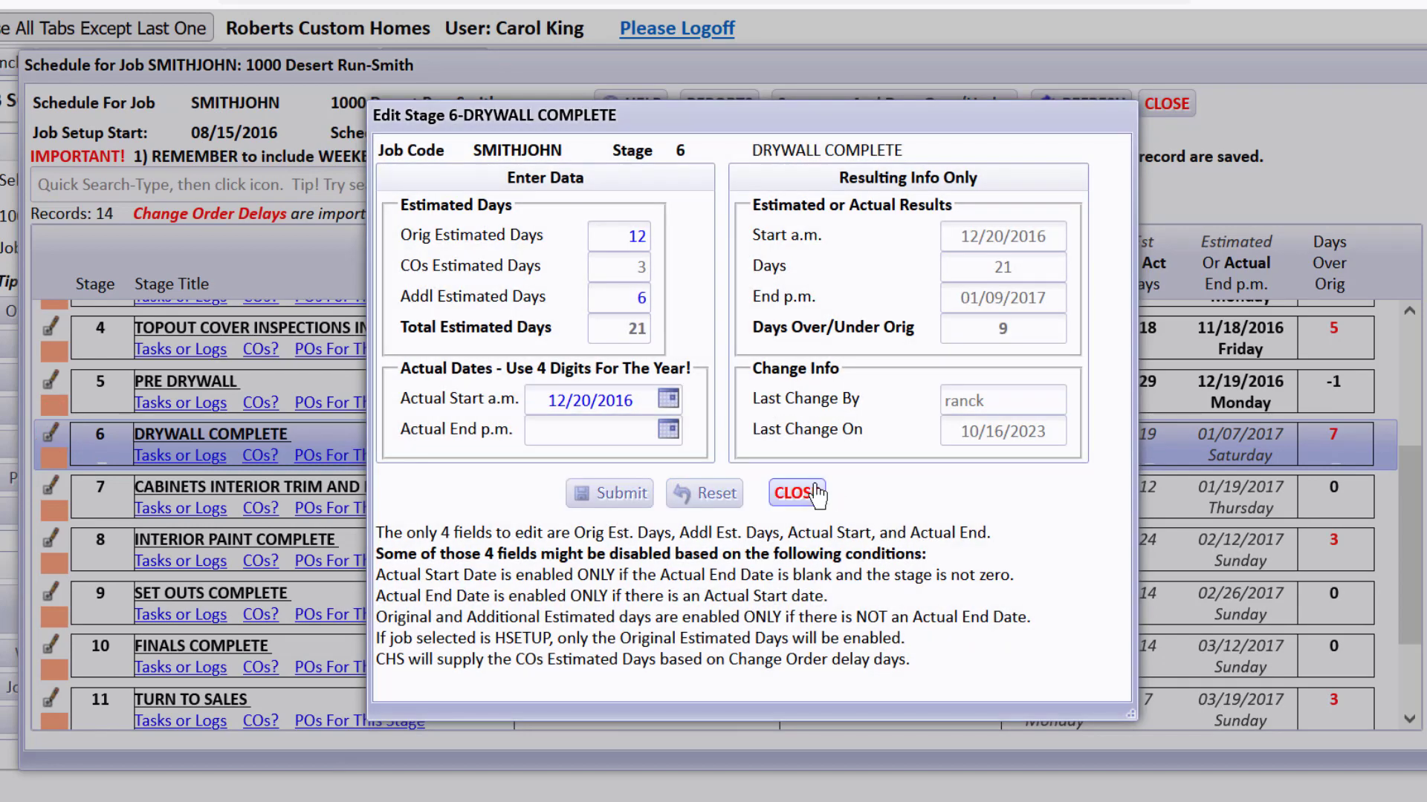
left_click(817, 494)
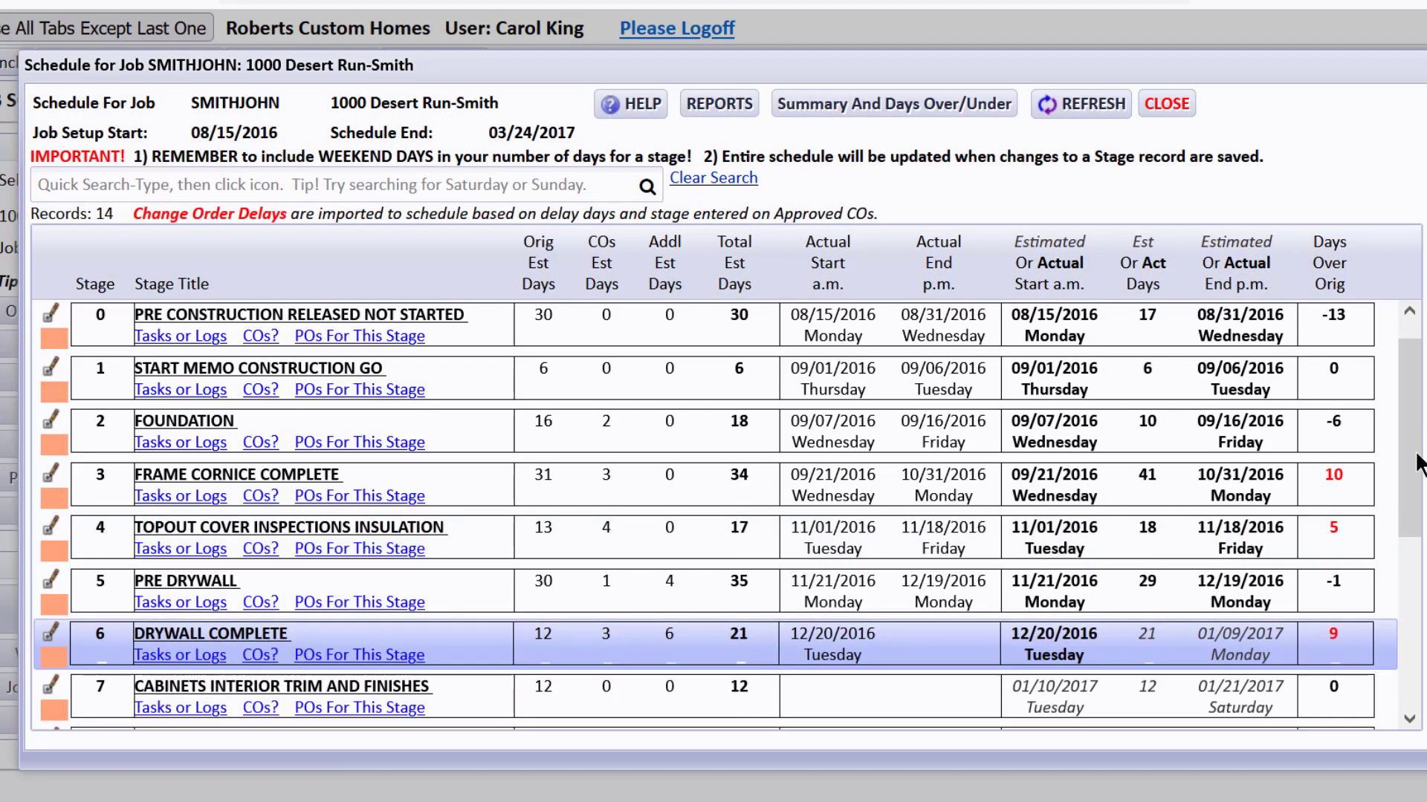
Step: Review the updated SMITHJOHN schedule, then close it and answer the weekly status prompt
scroll(1407, 446, "down", 5)
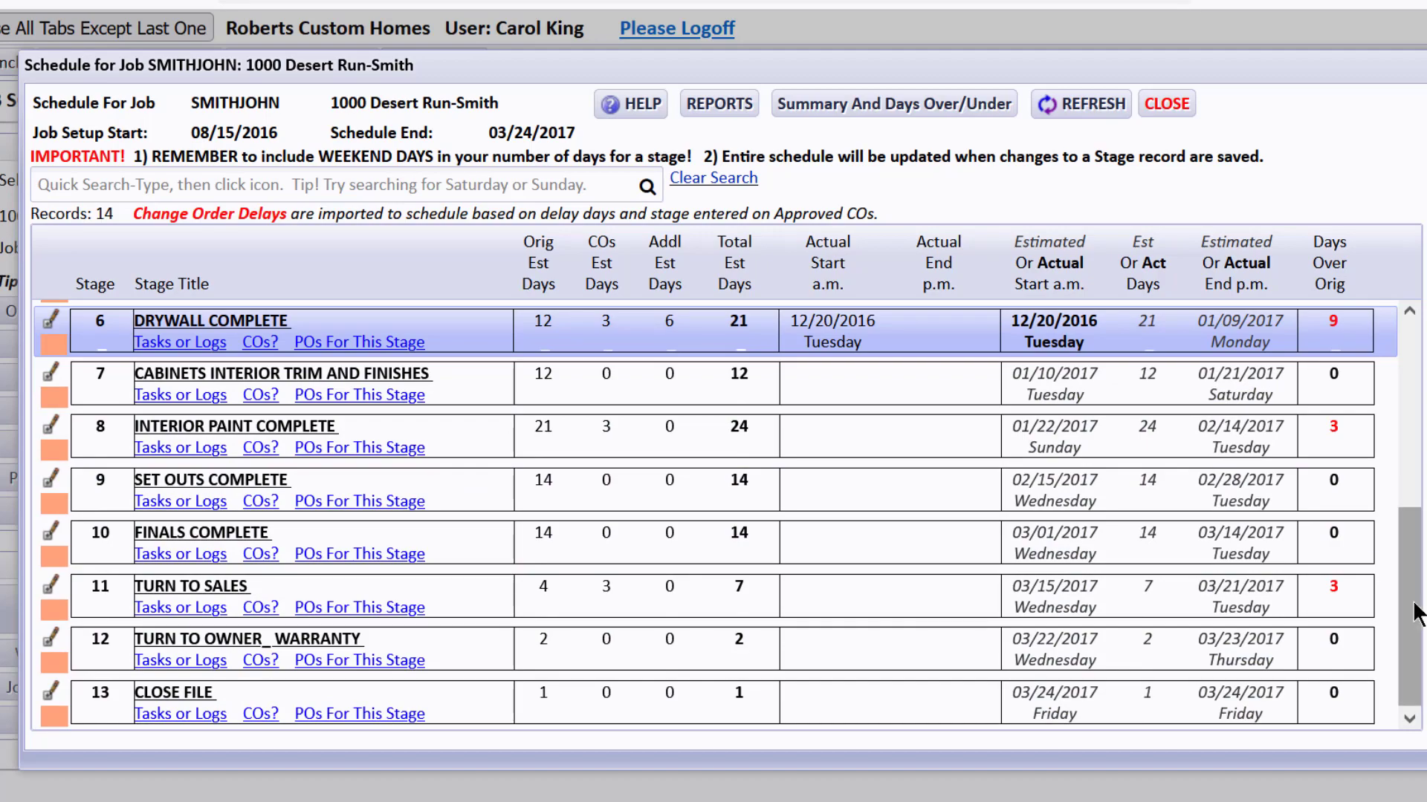
scroll(1416, 613, "up", 5)
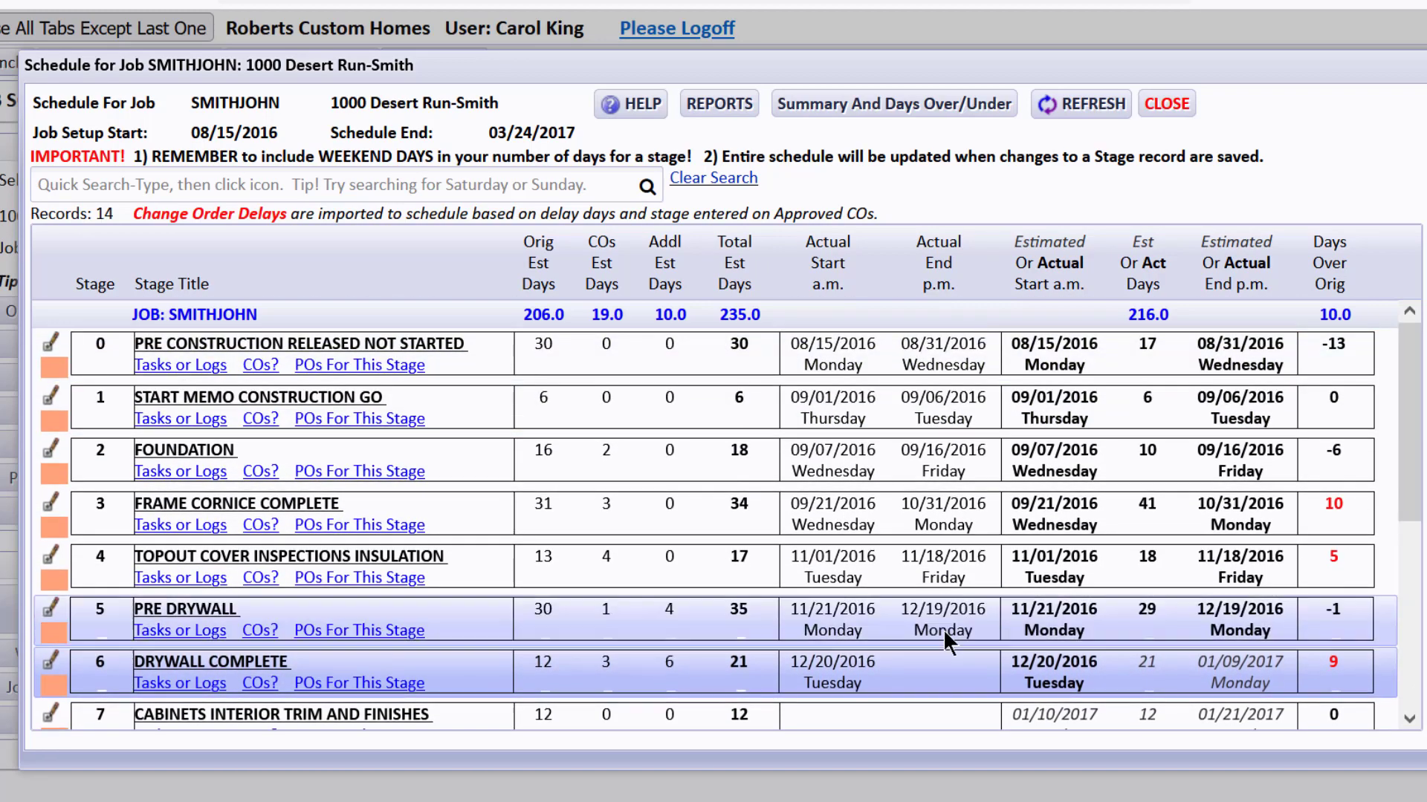
left_click(1168, 103)
left_click(836, 604)
Step: Select job TEST2 as the job for the new schedule
left_click(295, 181)
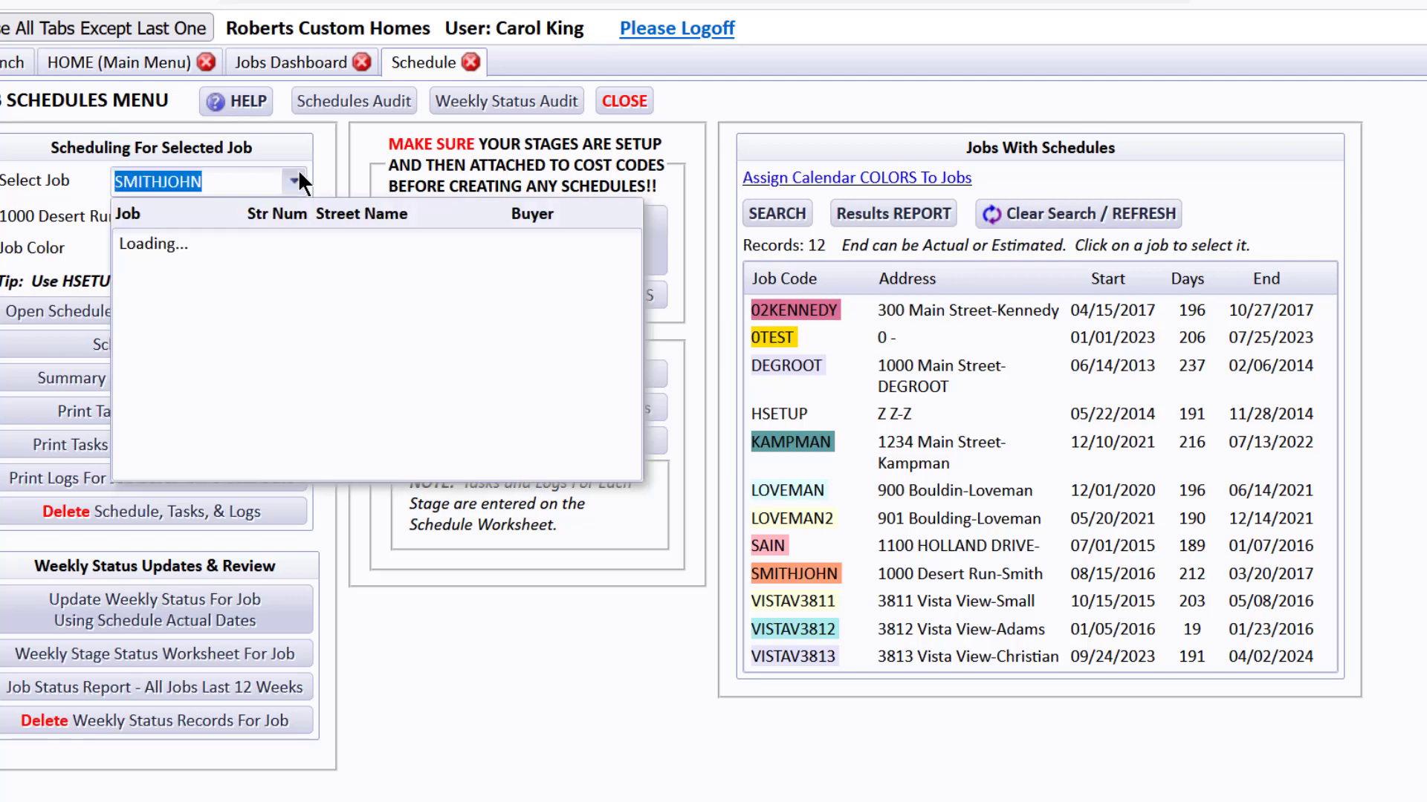
type("te")
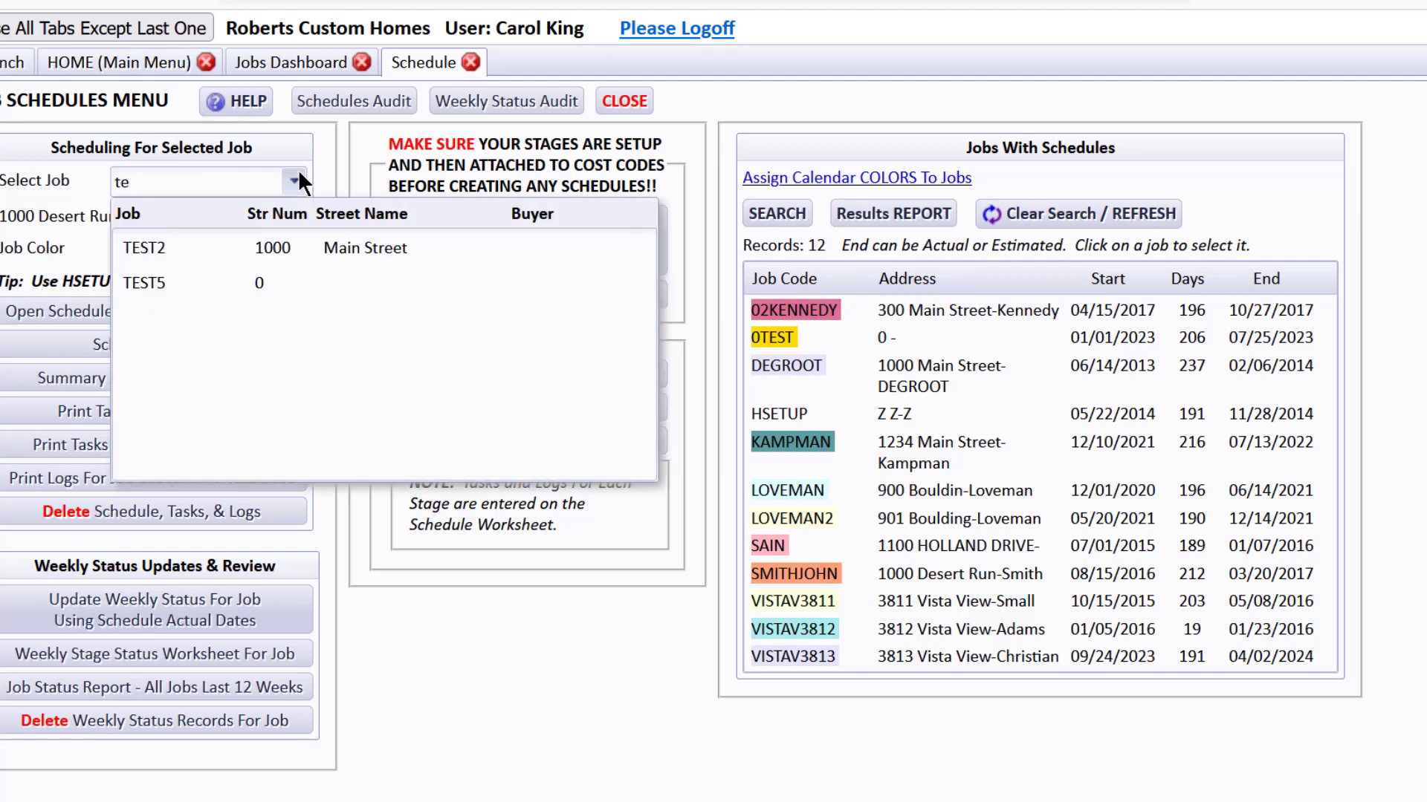
left_click(276, 243)
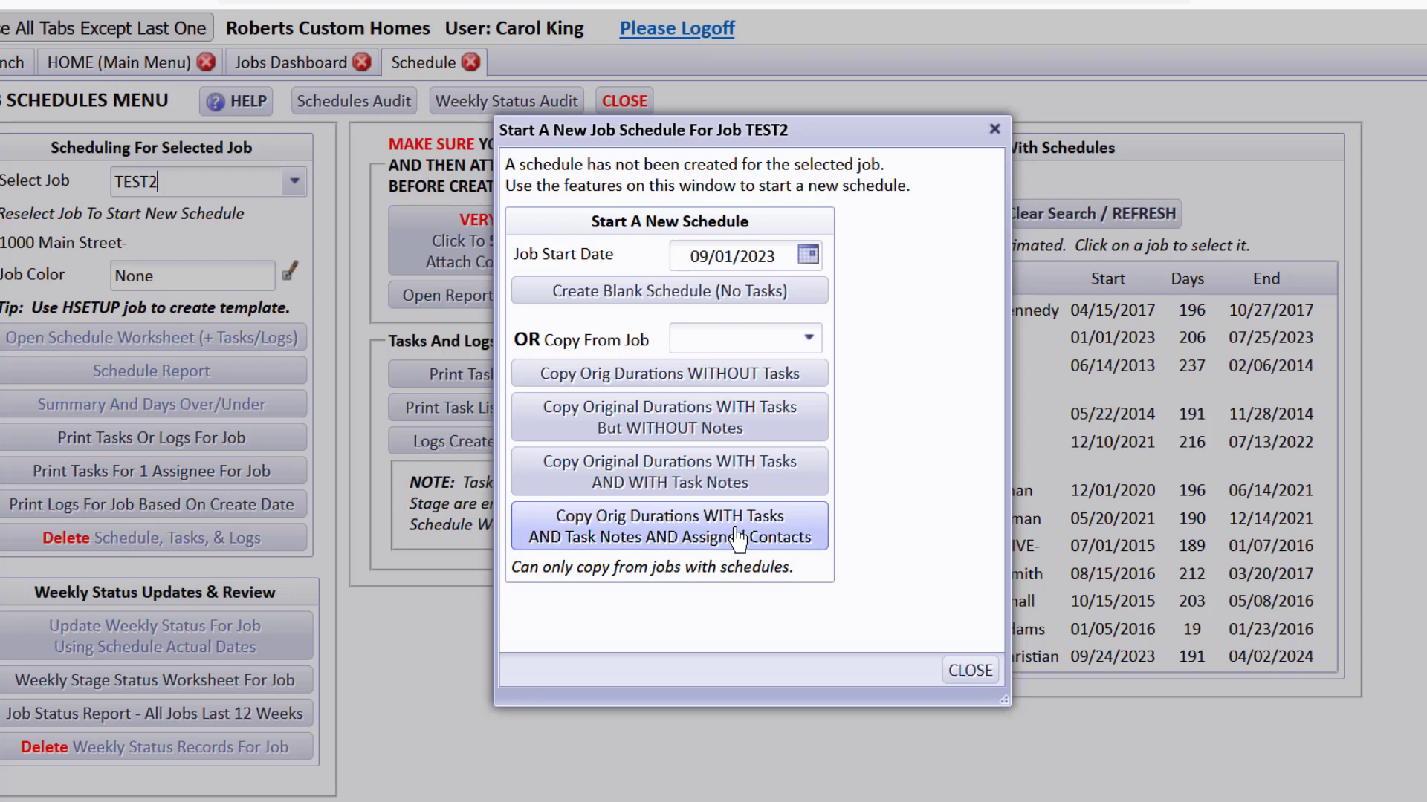
Step: Copy SMITHJOHN's original durations with tasks, task notes and assigned contacts into TEST2's schedule
left_click(735, 336)
type("sm")
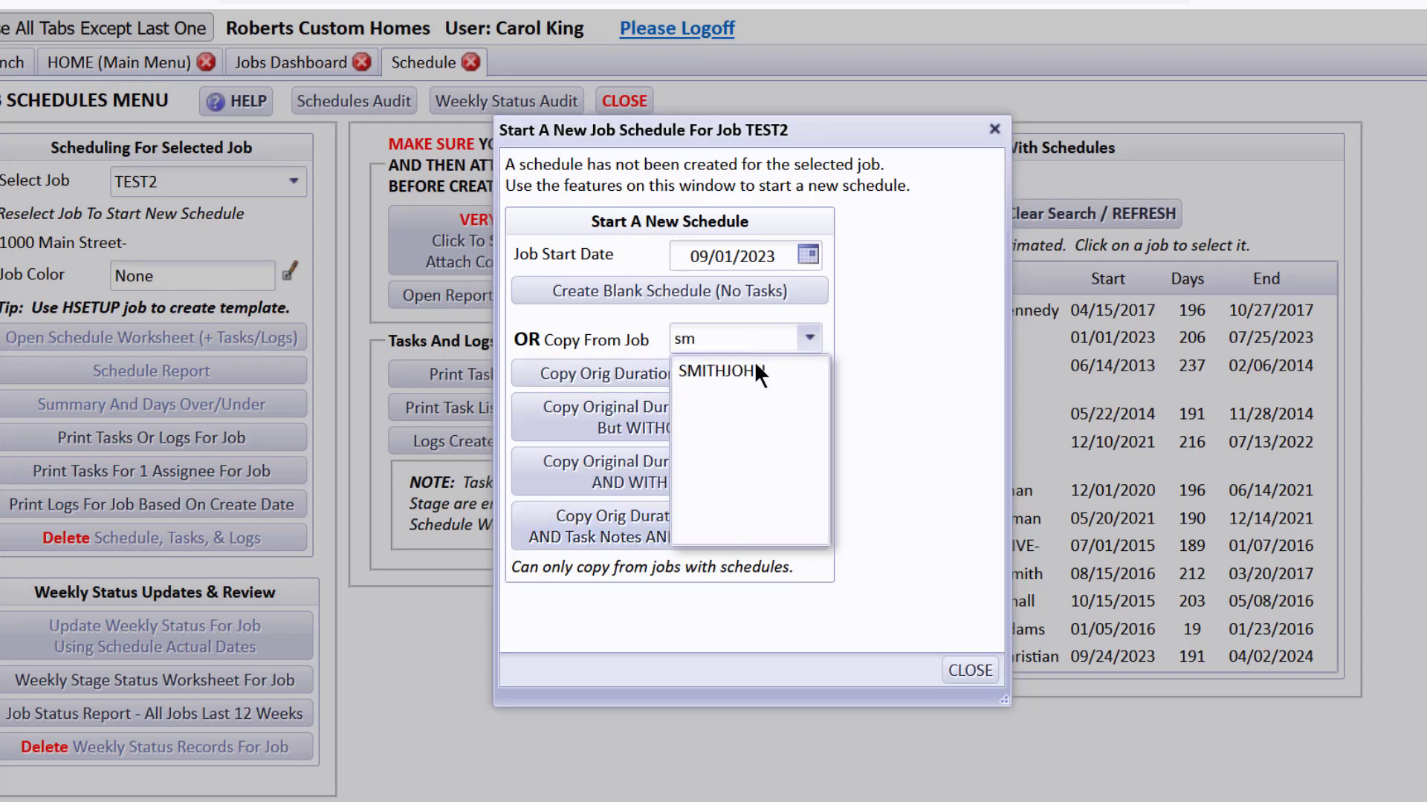
left_click(761, 370)
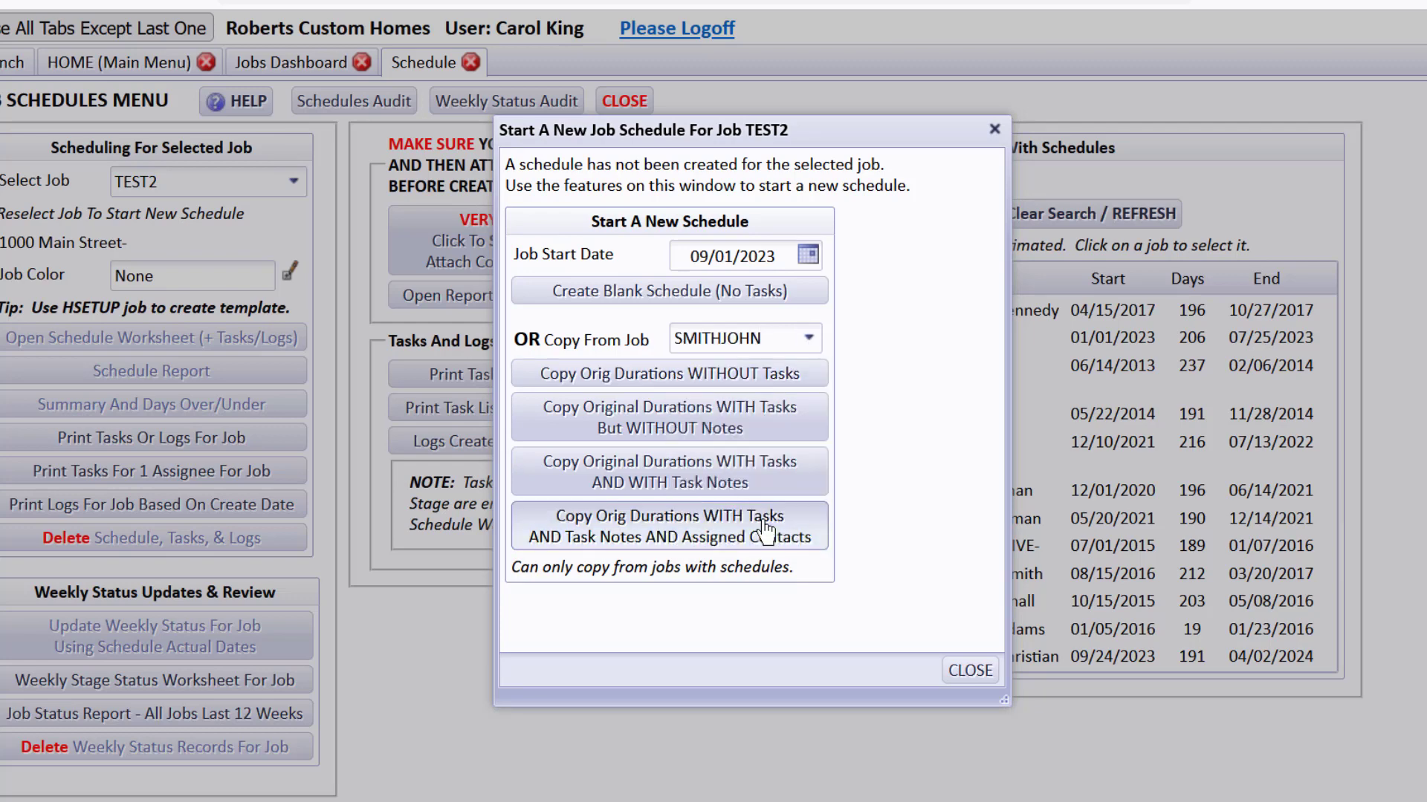
left_click(765, 529)
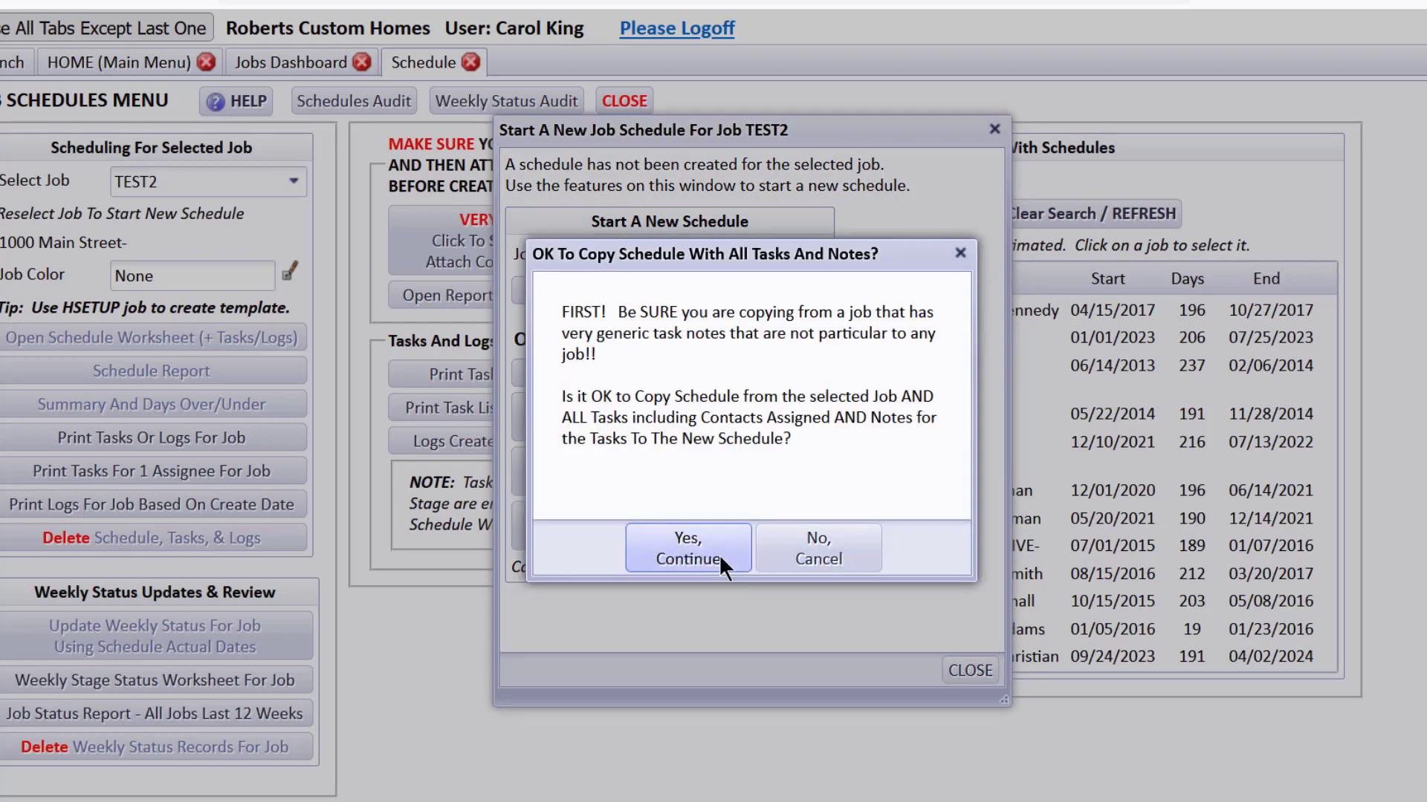
left_click(718, 554)
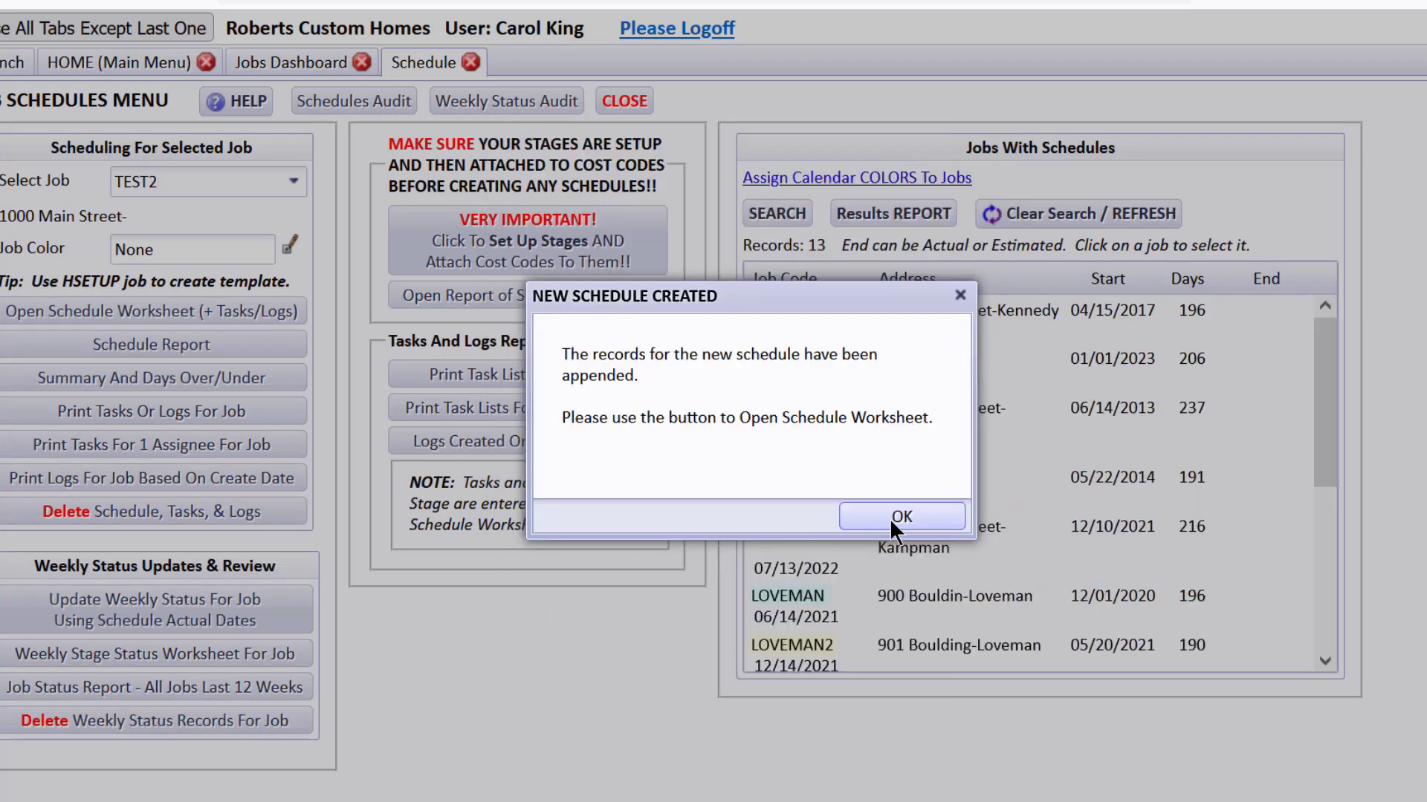
left_click(890, 519)
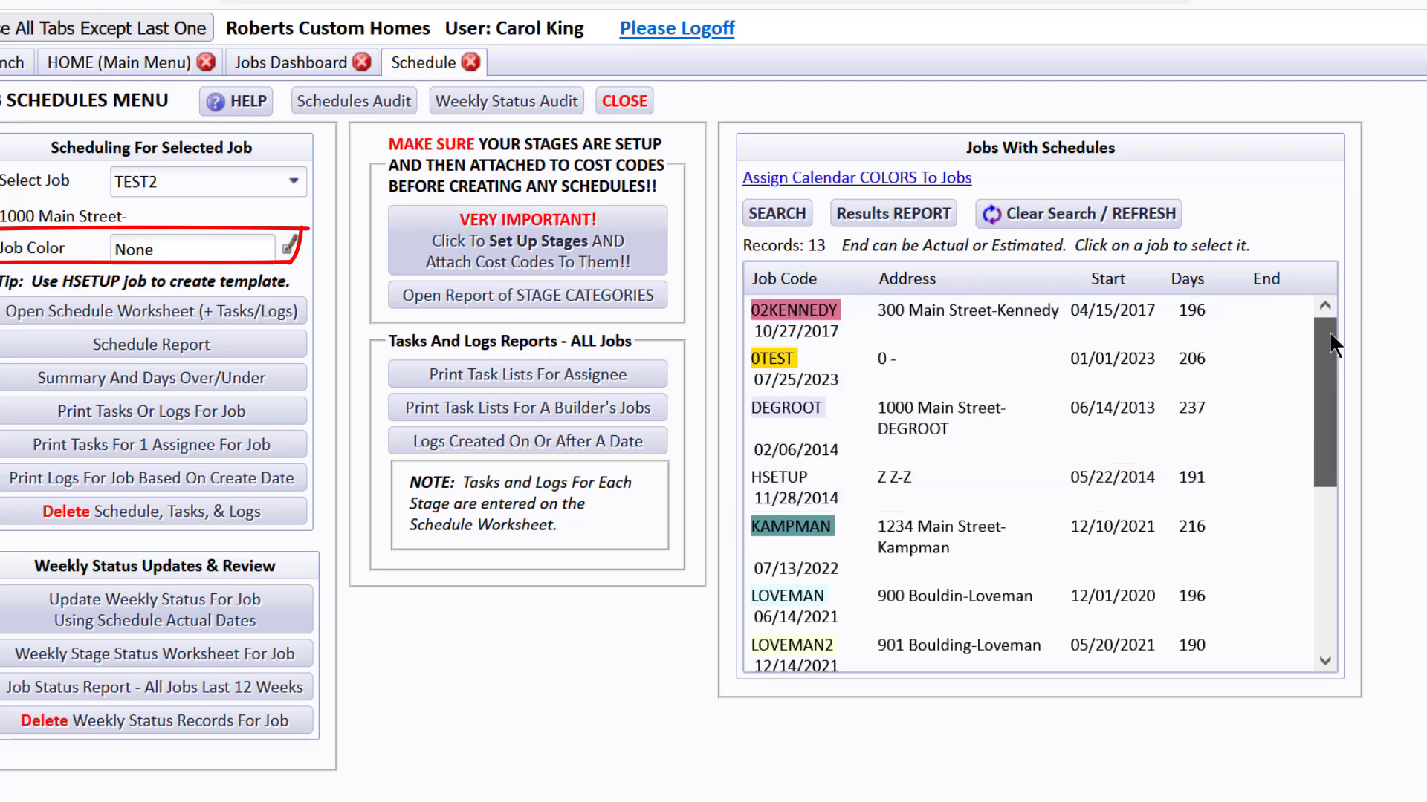
Step: Change TEST2's job calendar colour to MediumTurquoise, then reselect TEST2 as the current job
left_click_drag(1329, 334, 1344, 635)
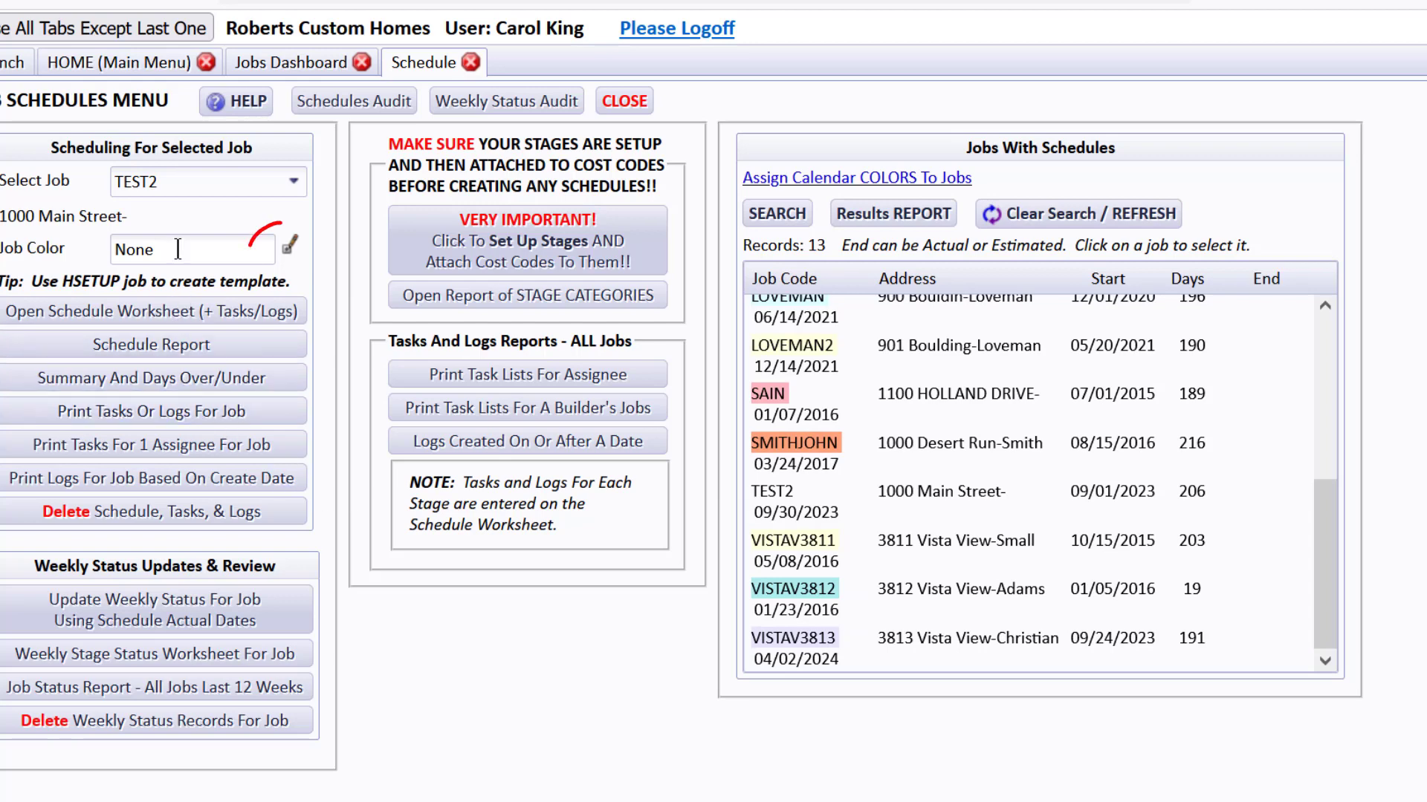
left_click(292, 251)
left_click(399, 288)
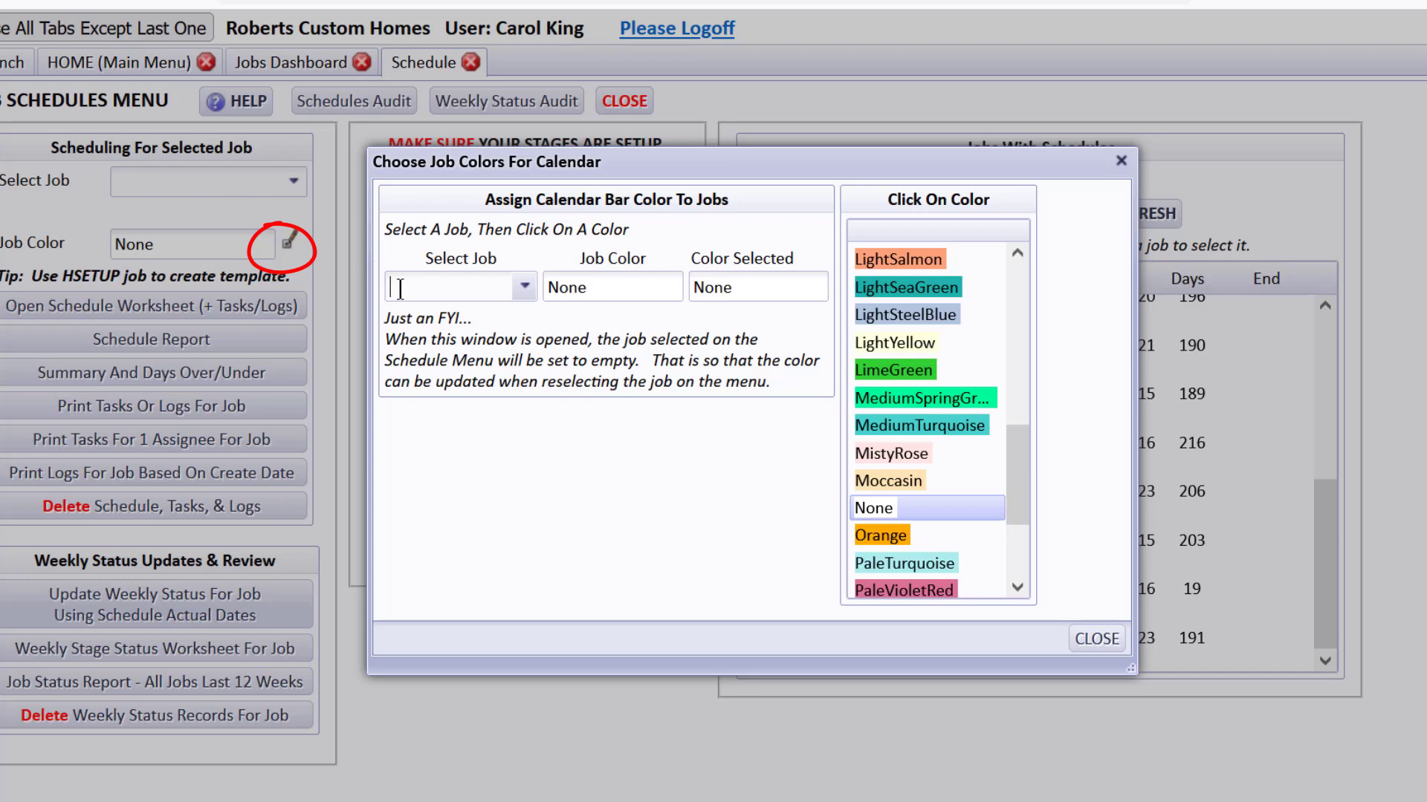
type("tes")
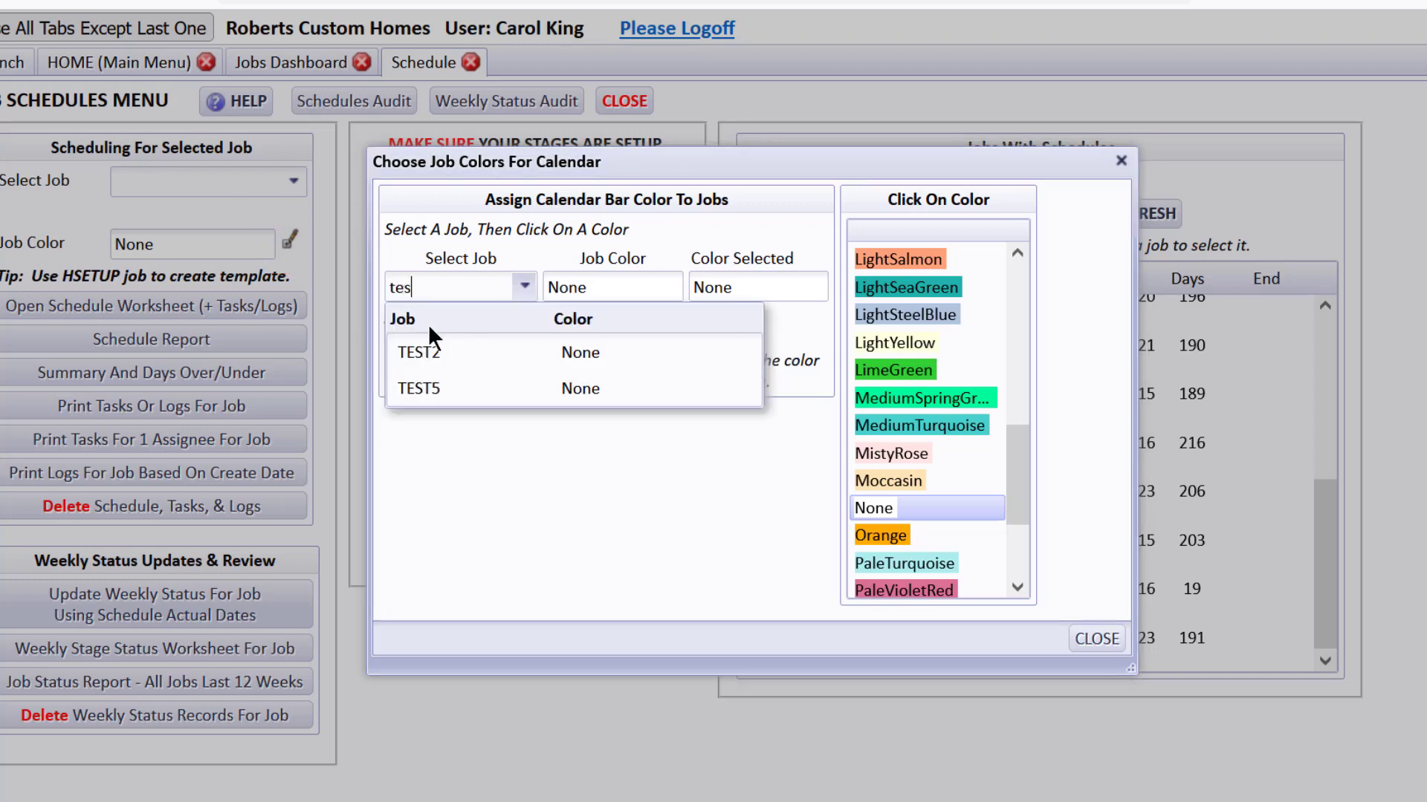
left_click(448, 352)
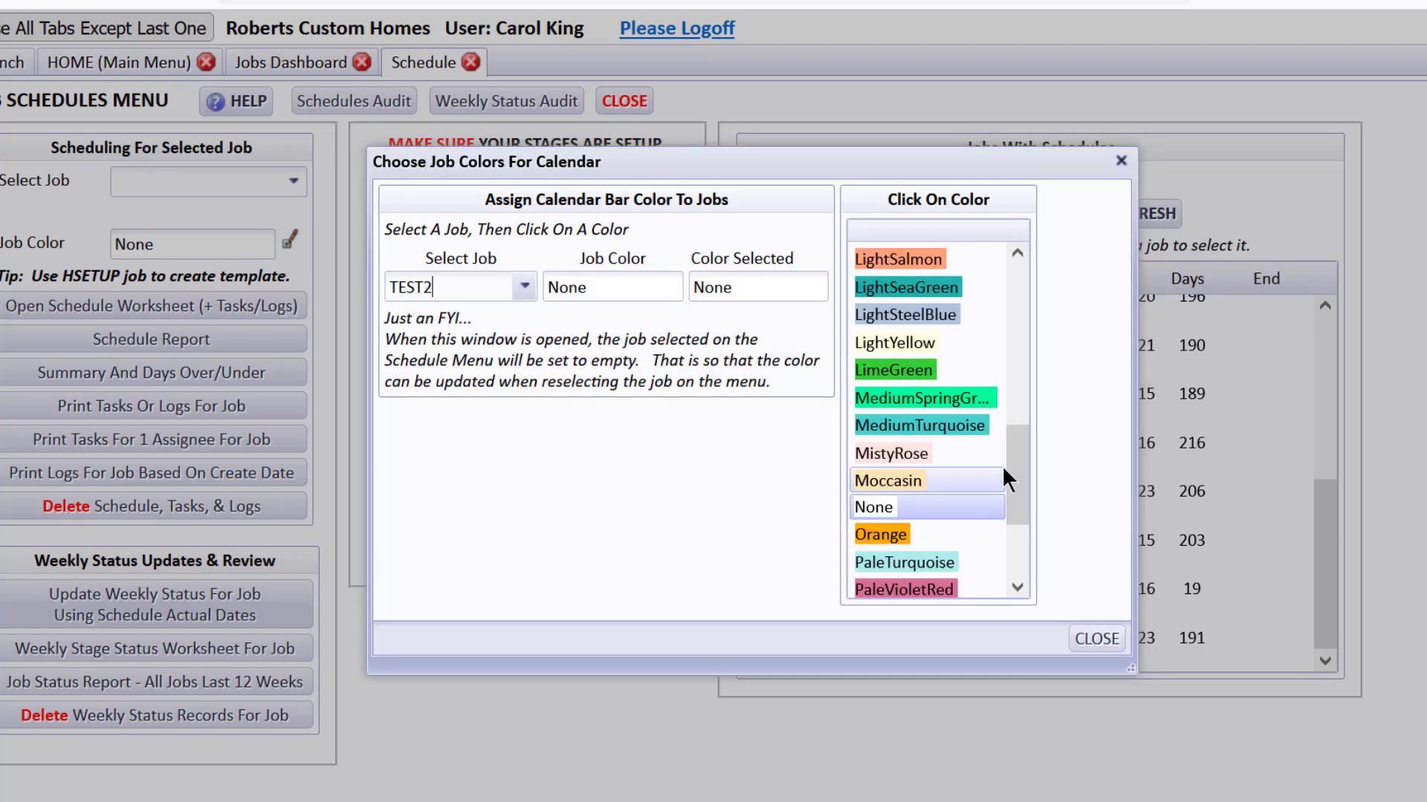
left_click(952, 425)
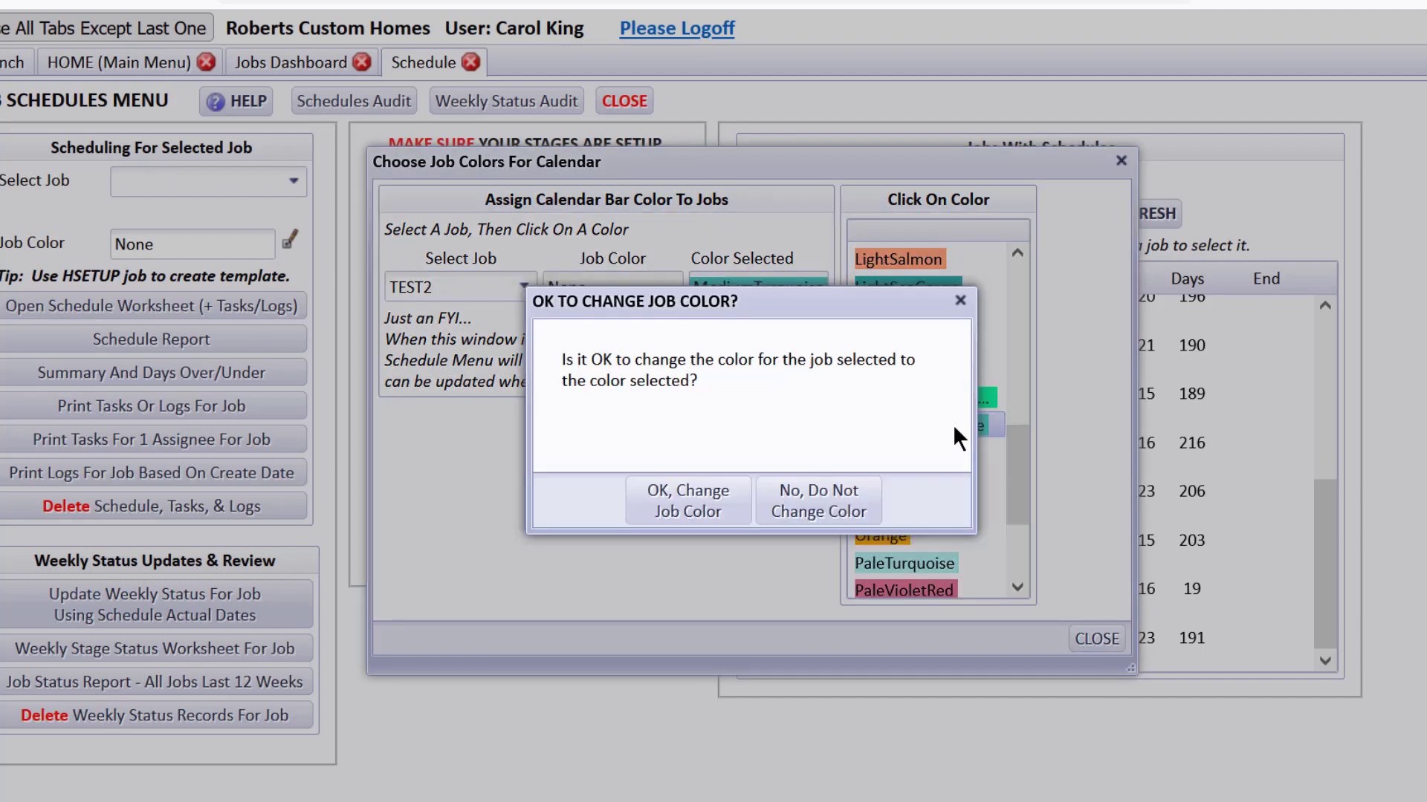
left_click(718, 506)
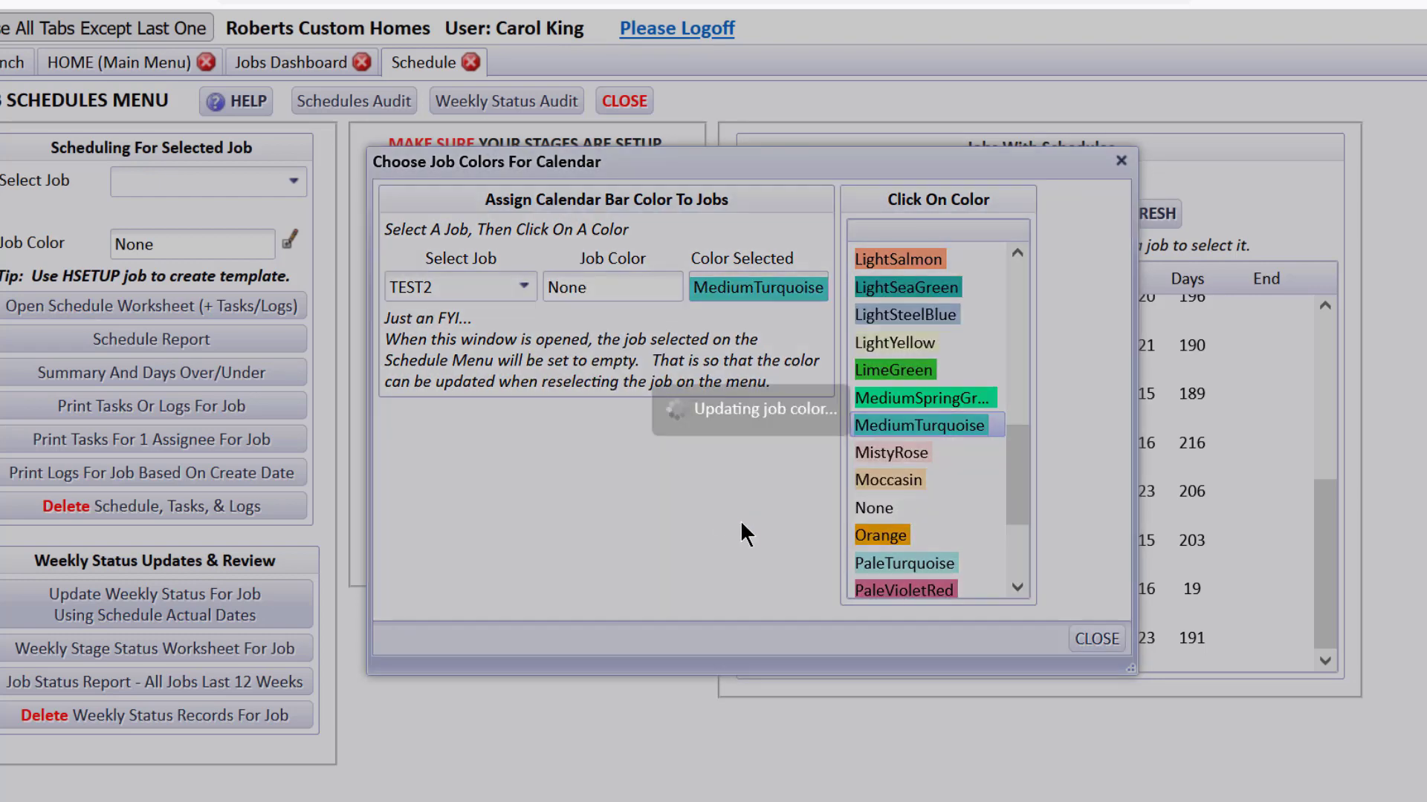
left_click(1097, 639)
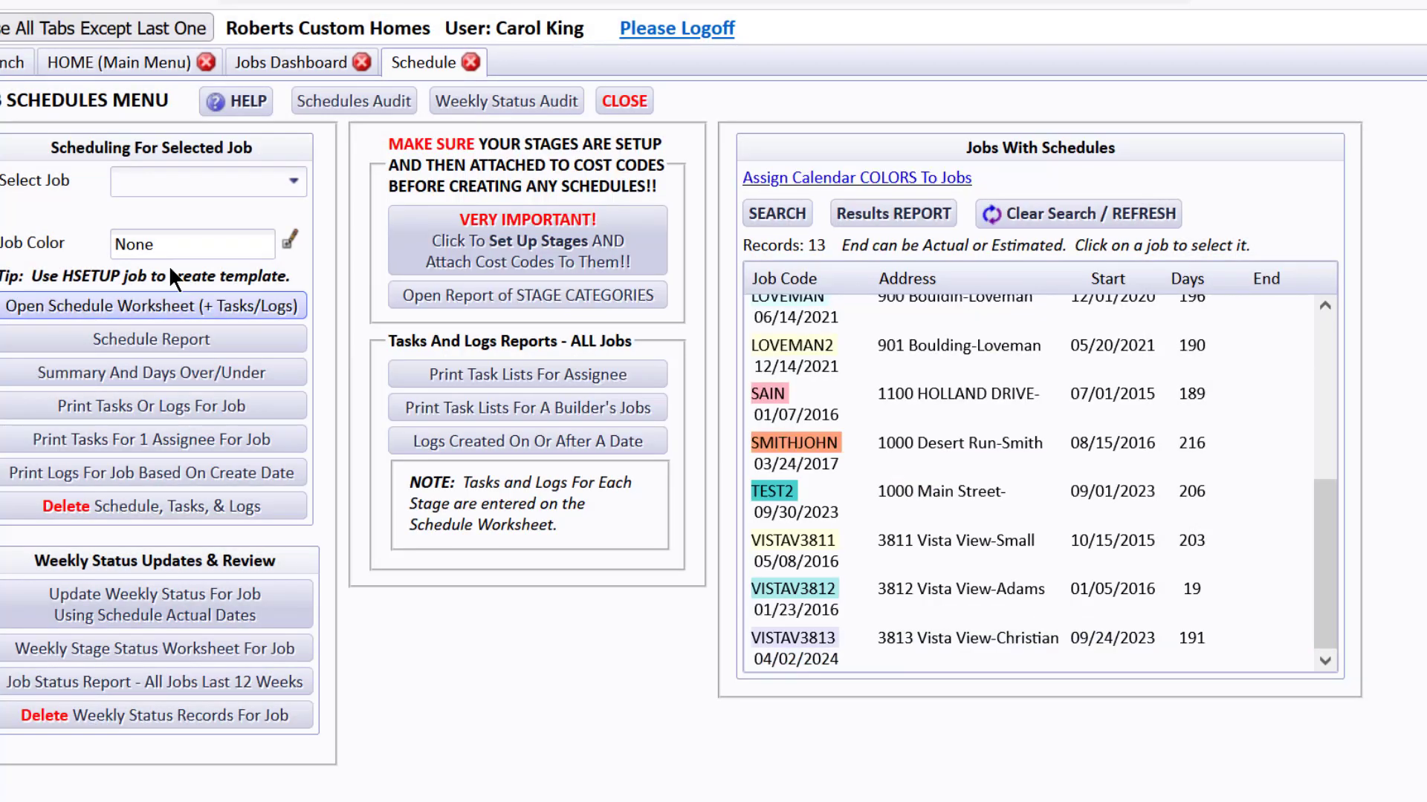
type("t")
left_click(145, 247)
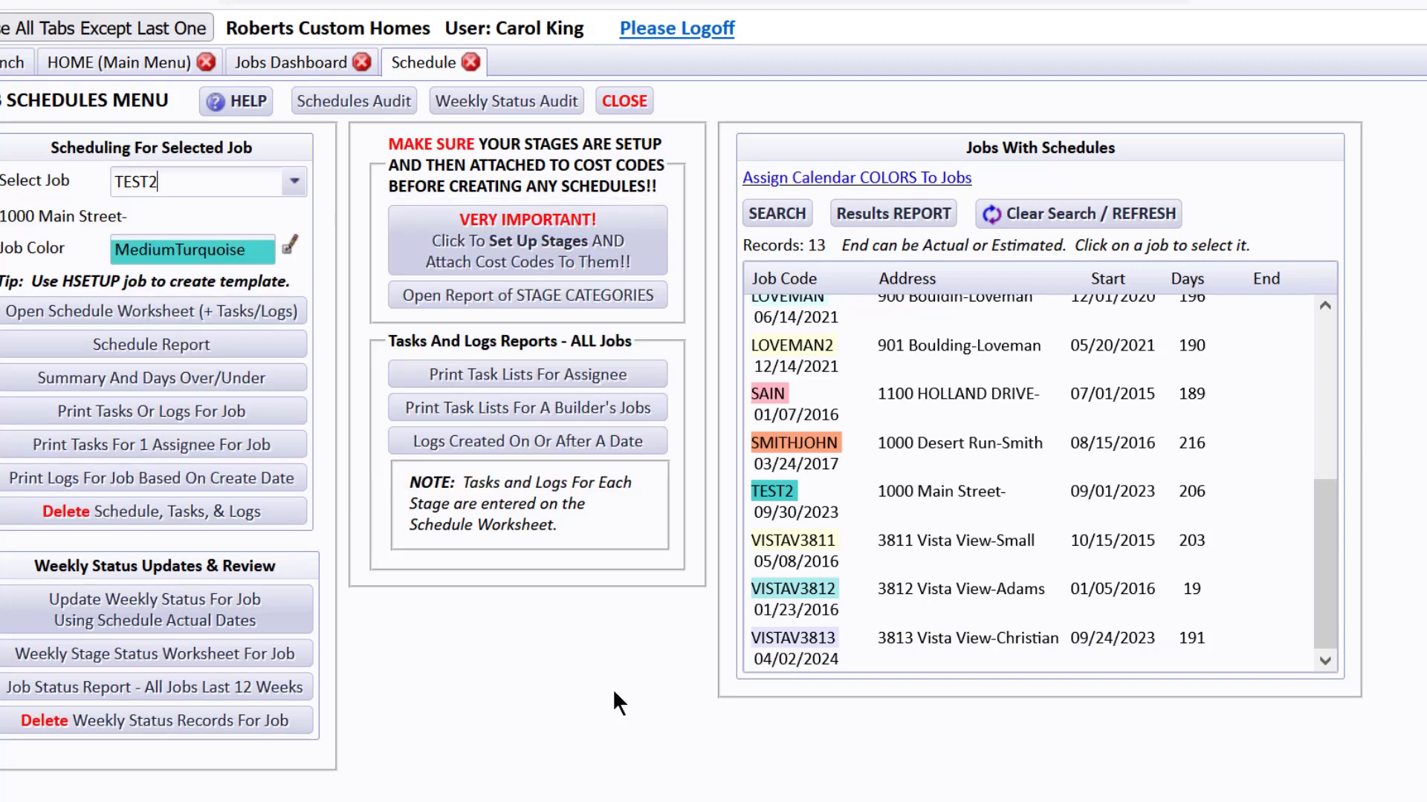
Step: Open TEST2's schedule worksheet and the task list for stage 2 FOUNDATION
left_click(201, 295)
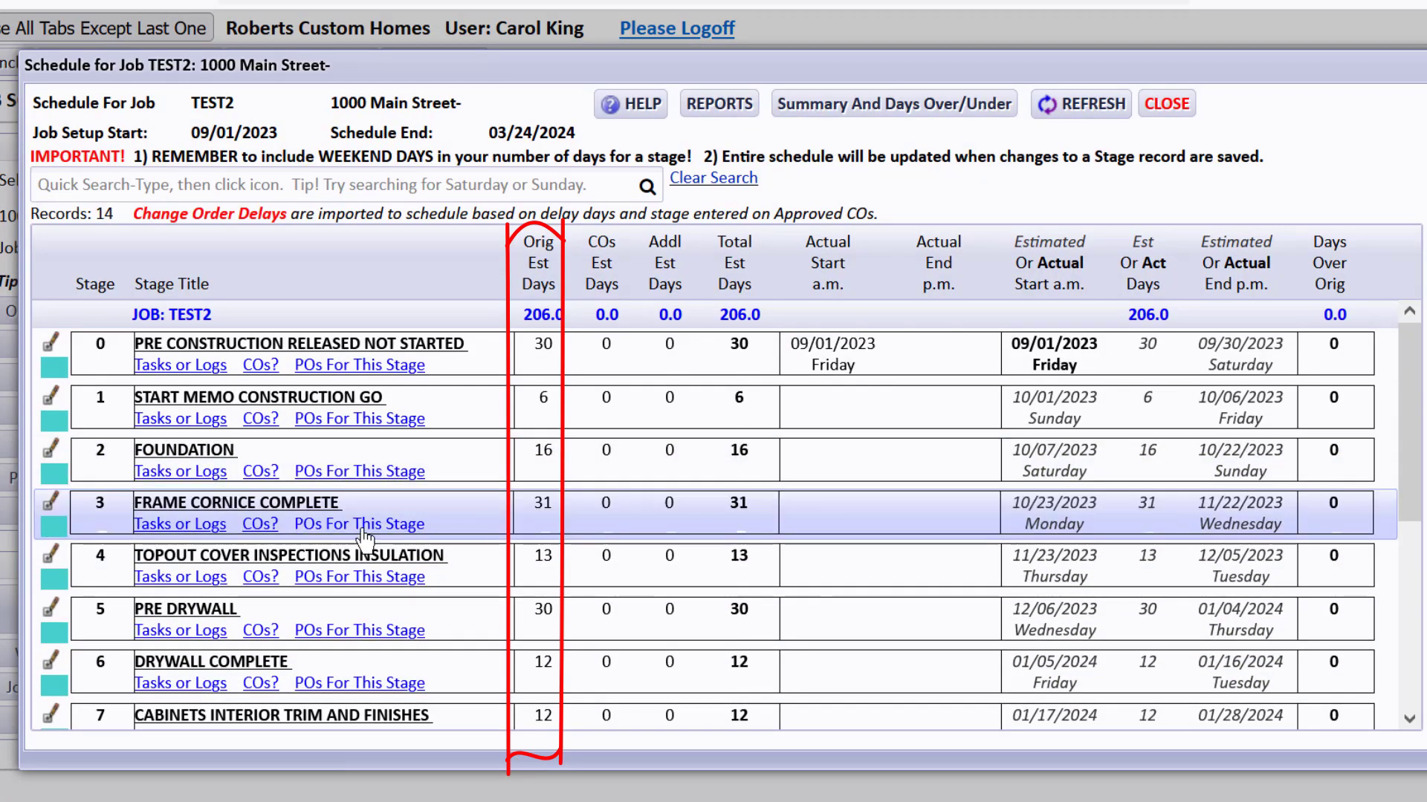
left_click(180, 473)
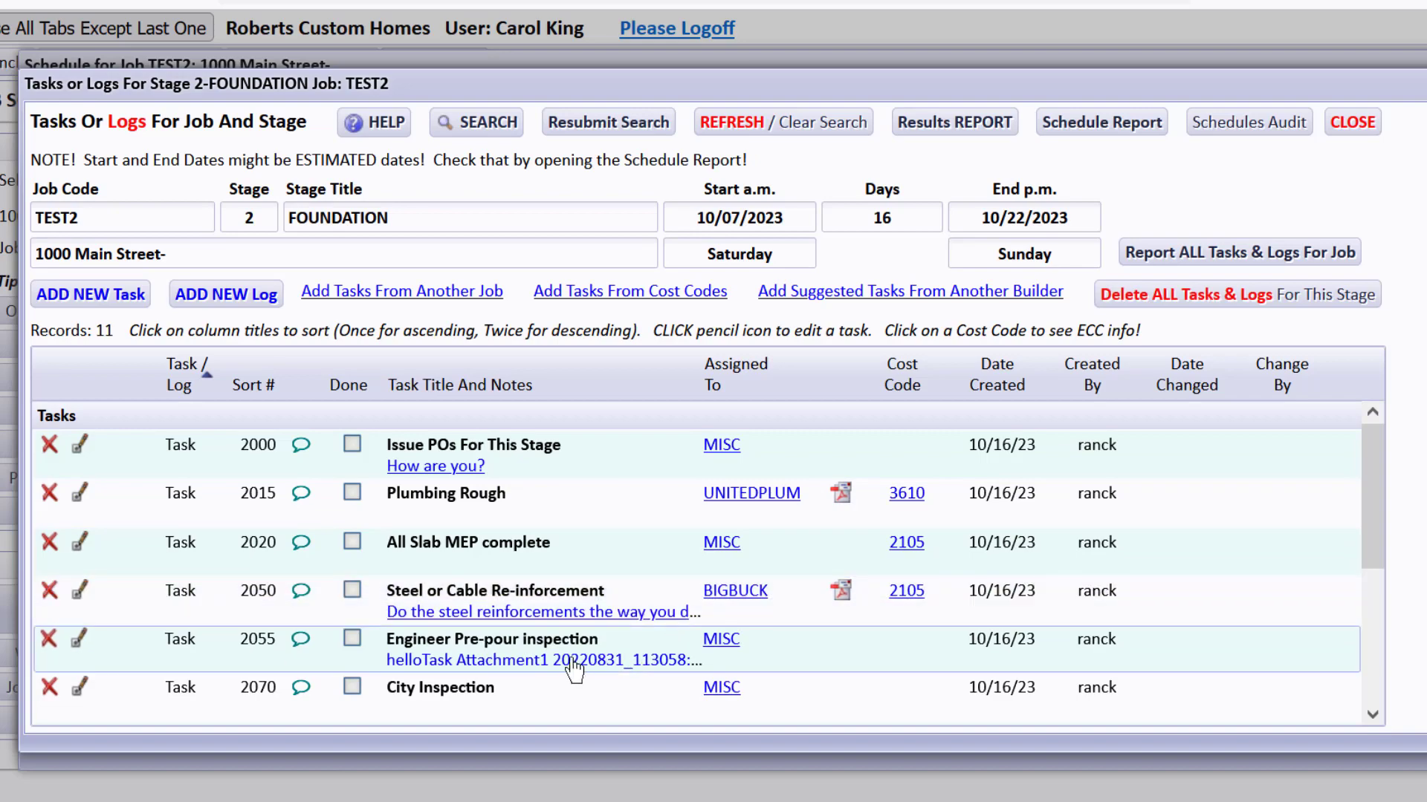
Step: Scroll through TEST2's 11 copied FOUNDATION tasks, 2000 to 2095, then close the list
scroll(582, 640, "down", 3)
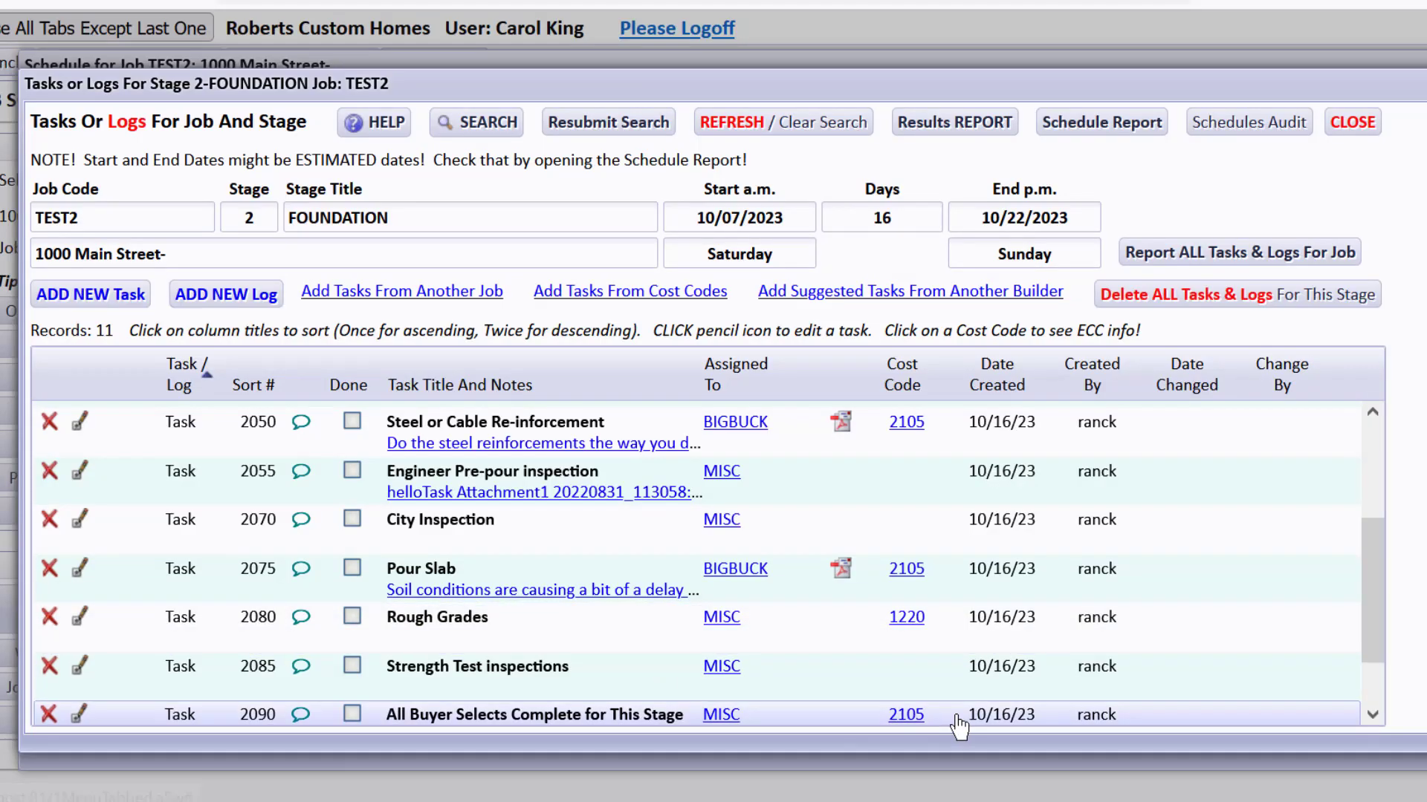
left_click_drag(1370, 587, 1370, 595)
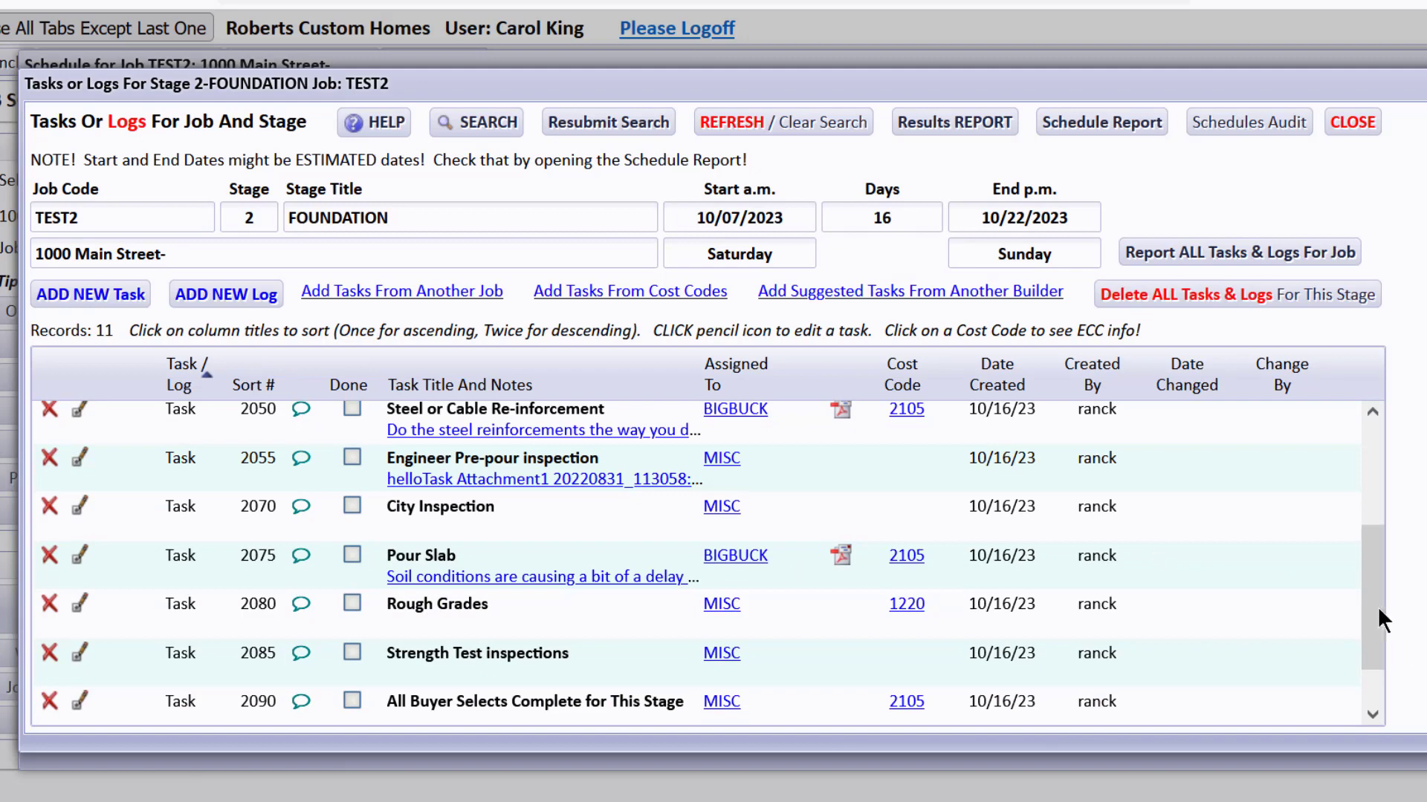
left_click_drag(1379, 595, 1375, 454)
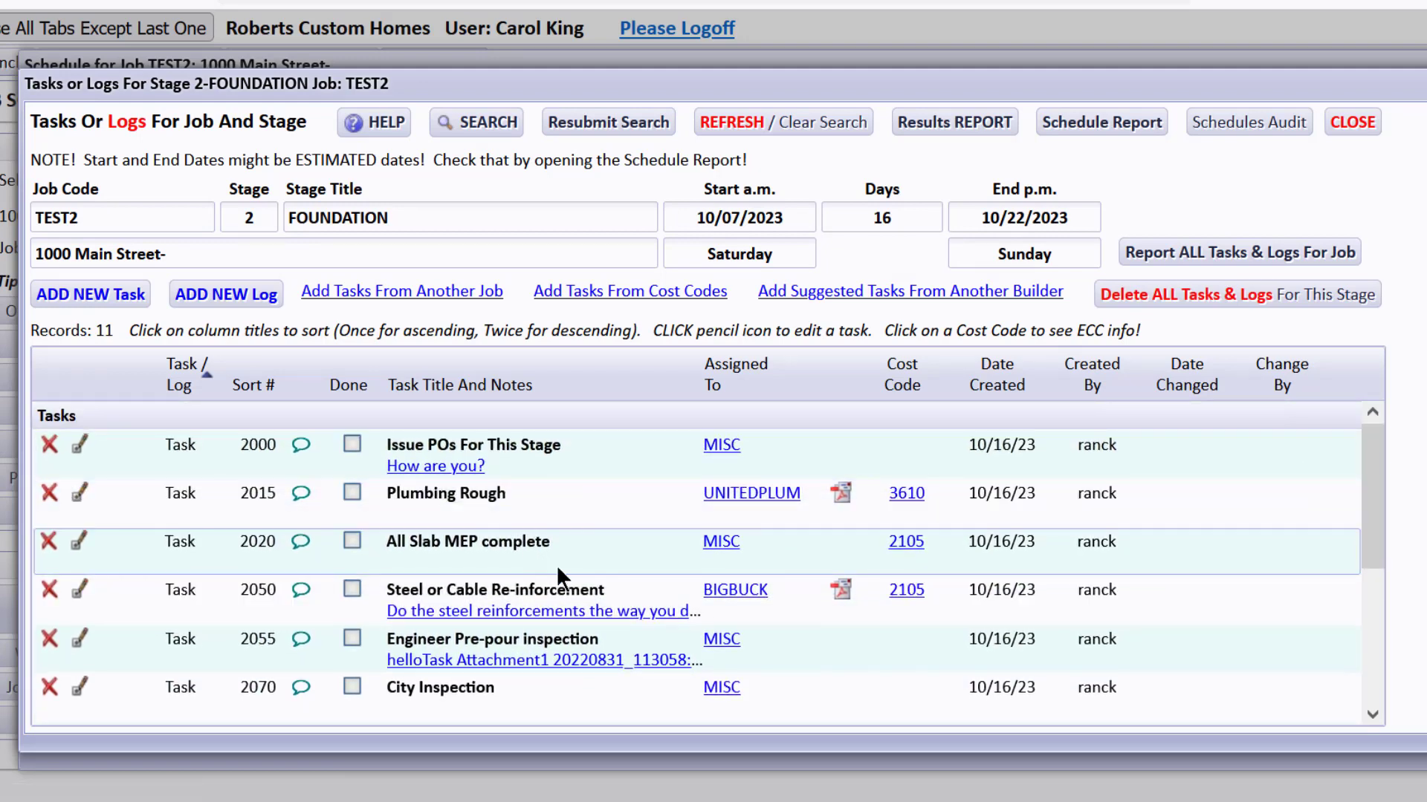
left_click_drag(1369, 475, 1374, 587)
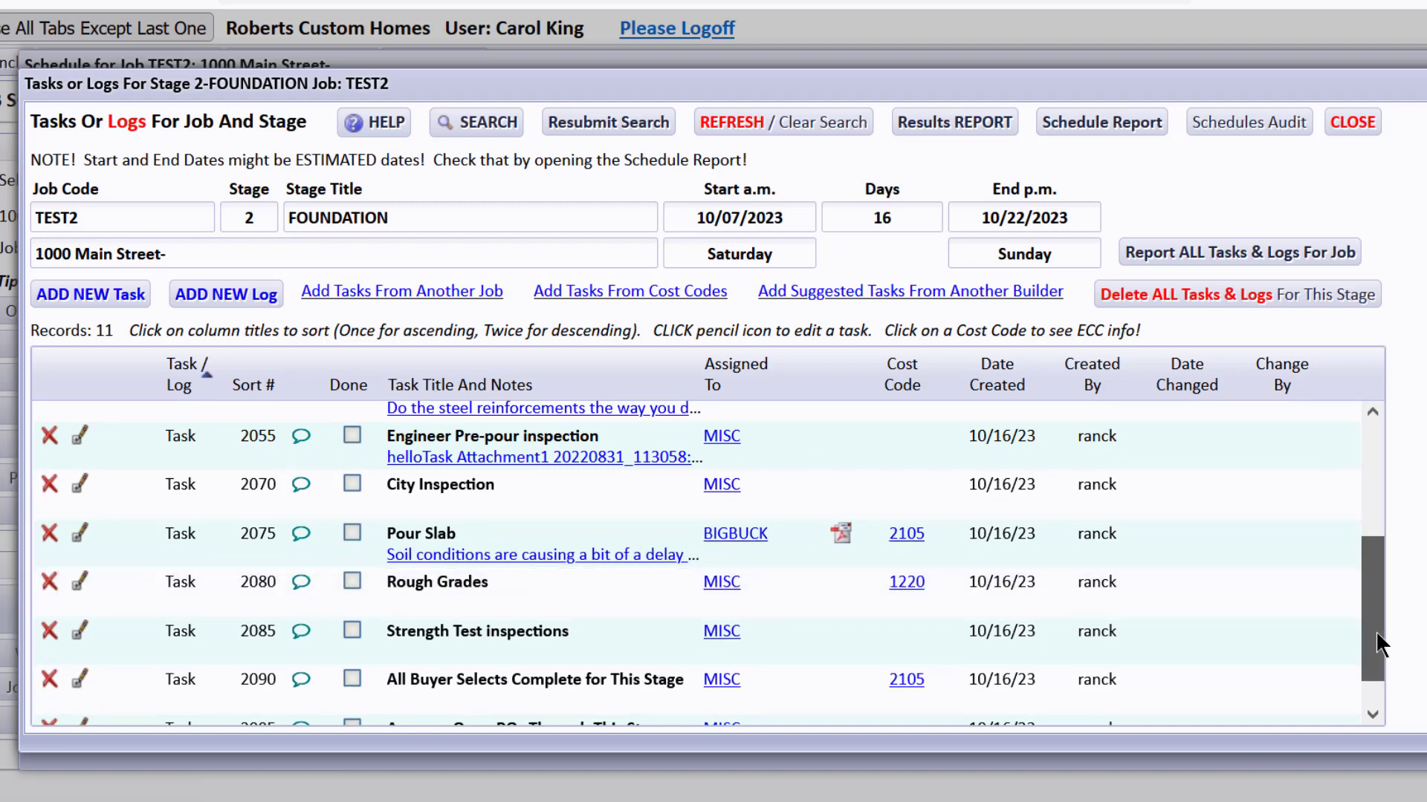
left_click_drag(1376, 631, 1378, 492)
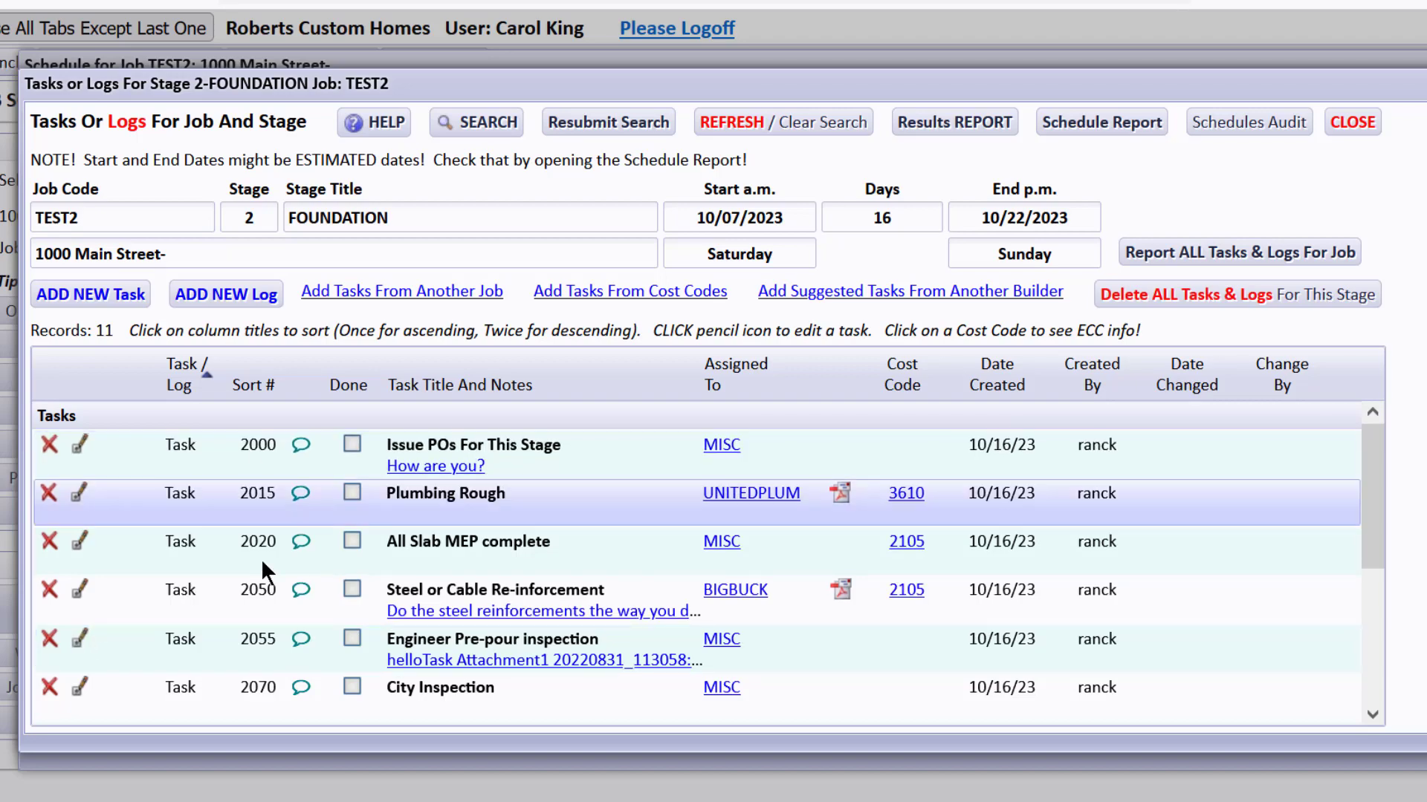
scroll(1321, 493, "down", 5)
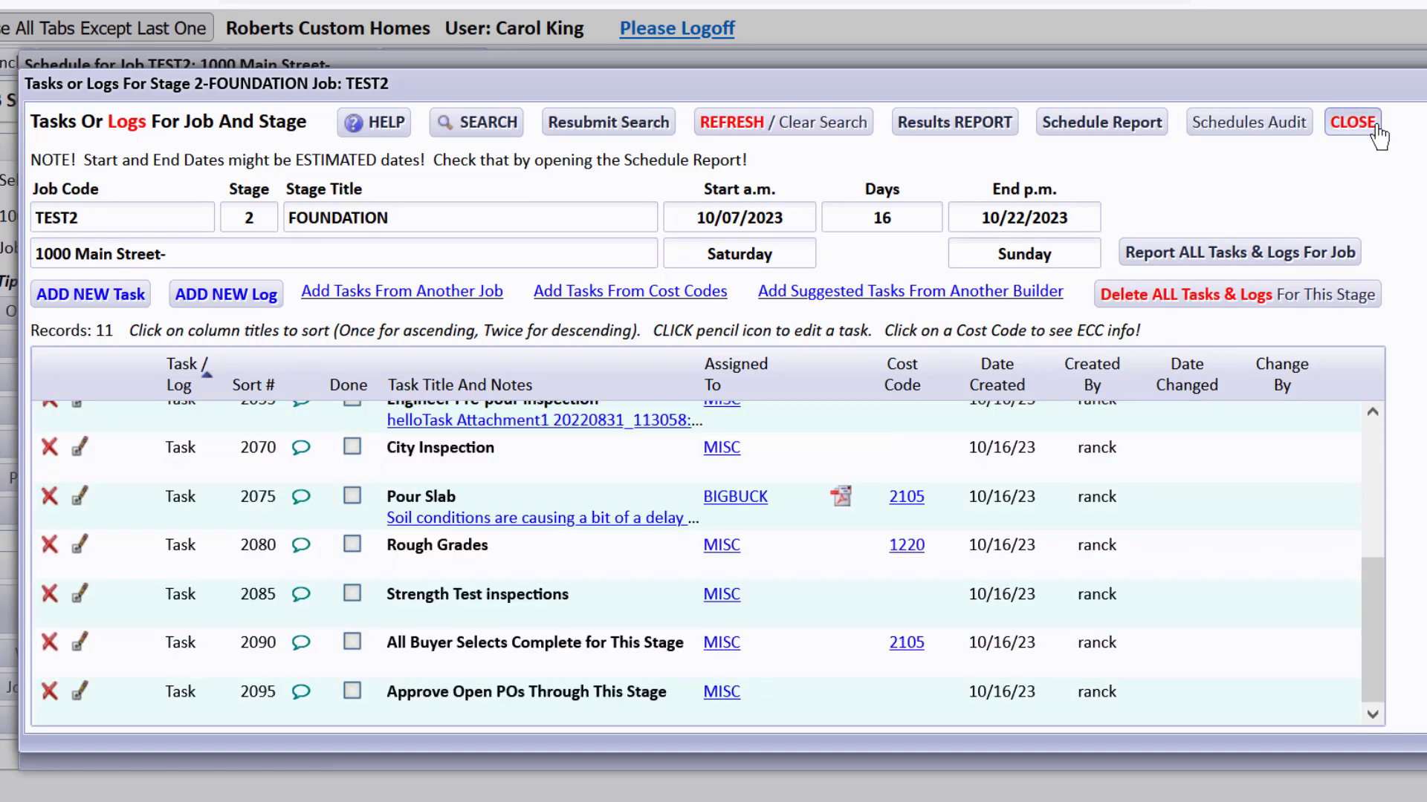
left_click(1353, 123)
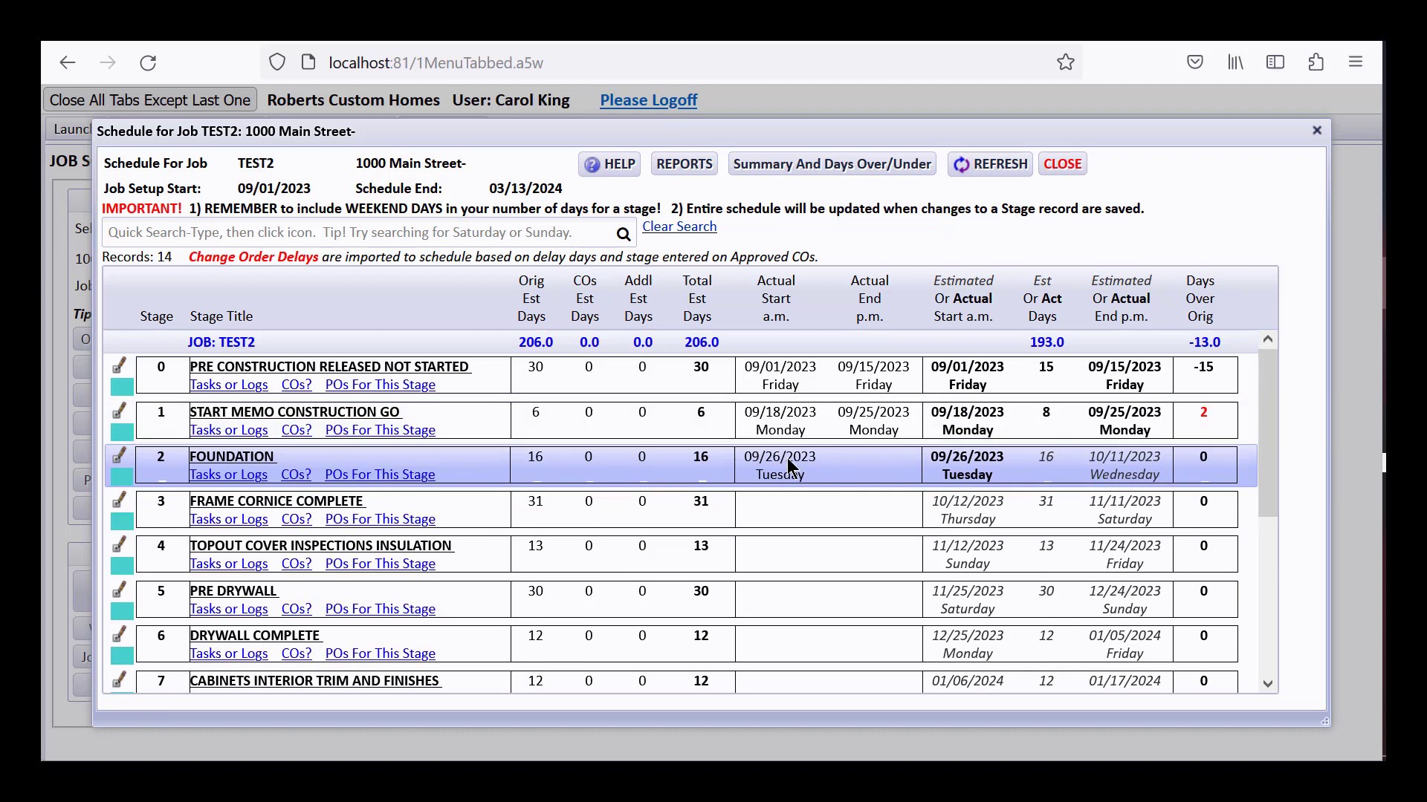
Step: Close the Schedule for Job TEST2 window to raise the weekly status update prompt
left_click(1061, 165)
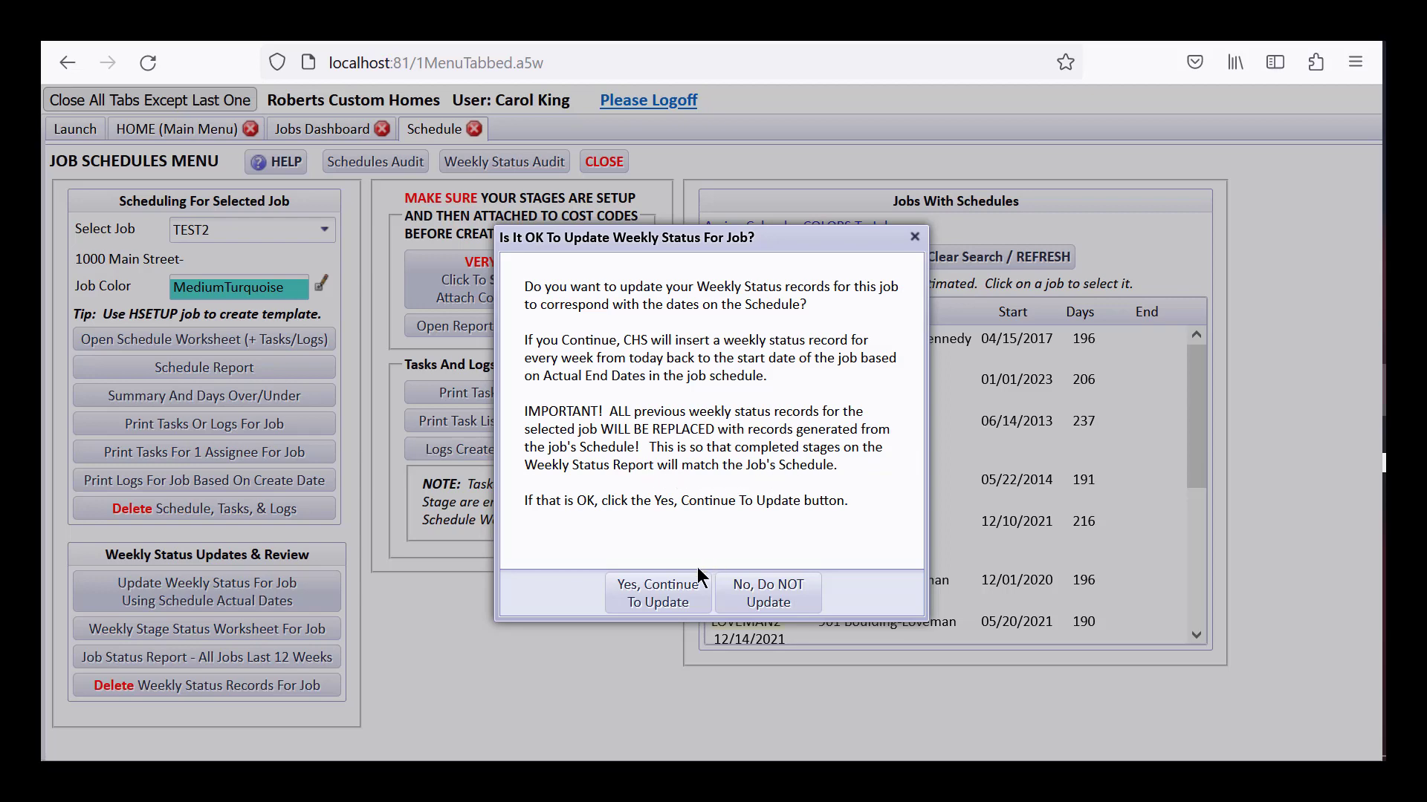
Step: Replace TEST2's weekly status records using schedule dates and open its Weekly Stage Status worksheet
left_click(645, 595)
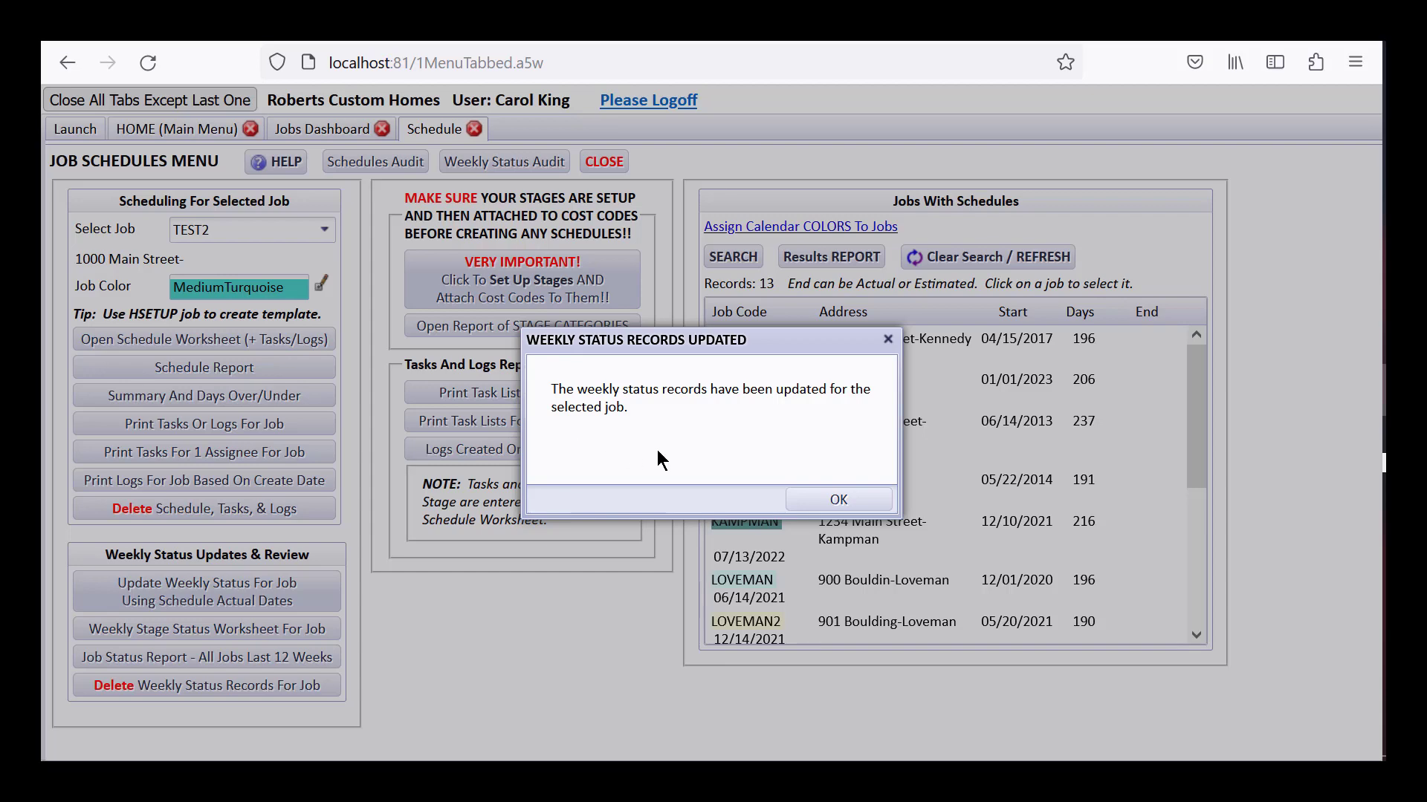
left_click(837, 500)
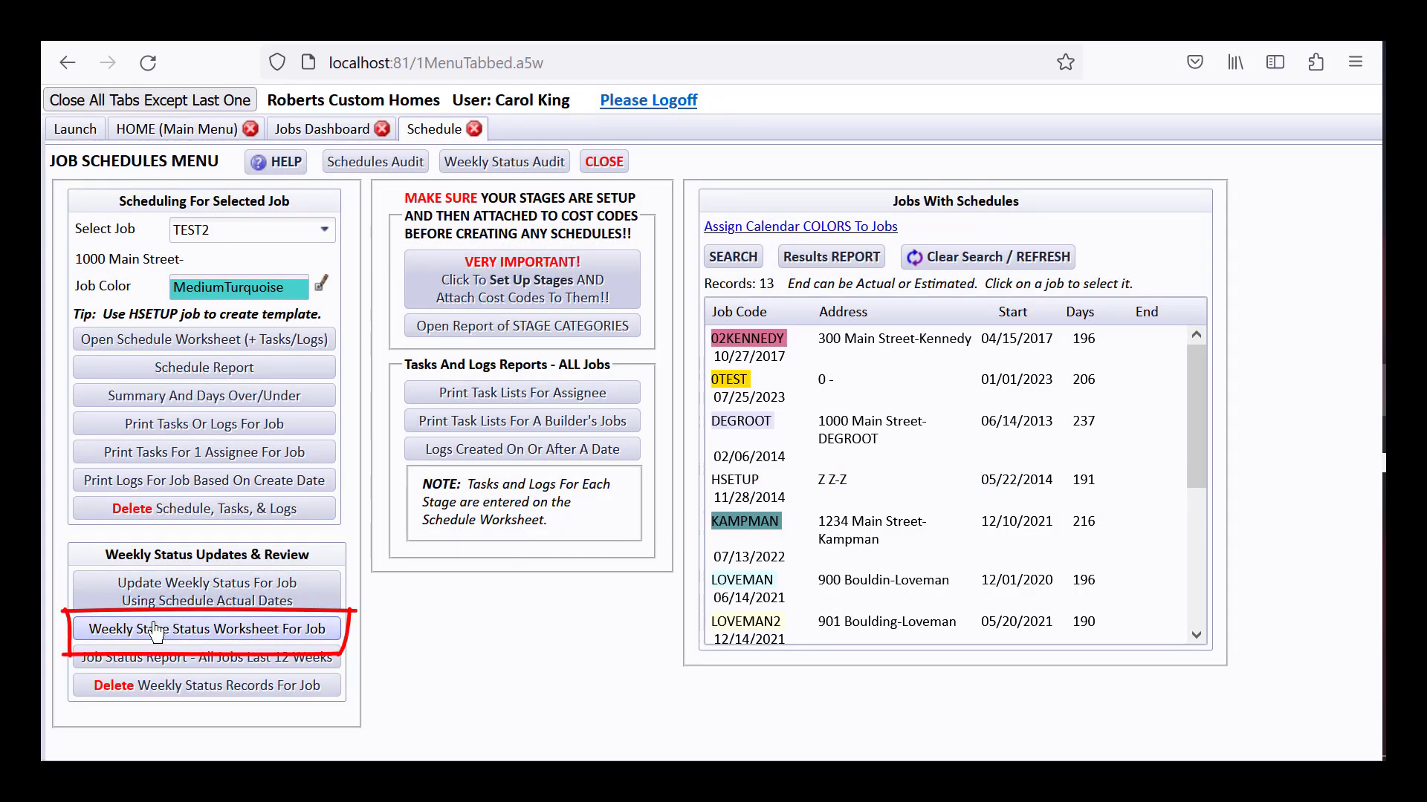
left_click(134, 624)
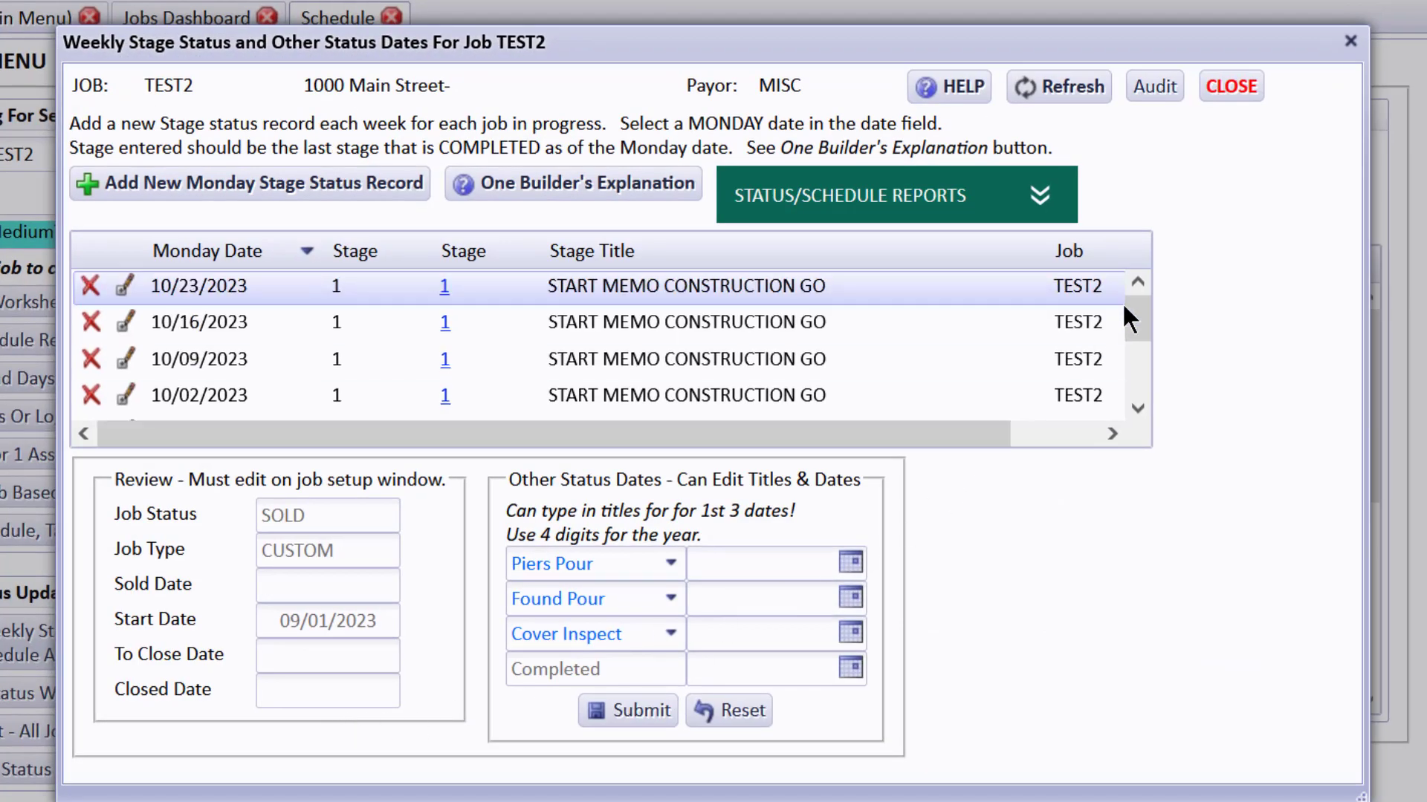
Step: Scroll TEST2's weekly stage records from 09/04 to 10/23, then expand STATUS/SCHEDULE REPORTS
left_click_drag(1131, 305, 1126, 380)
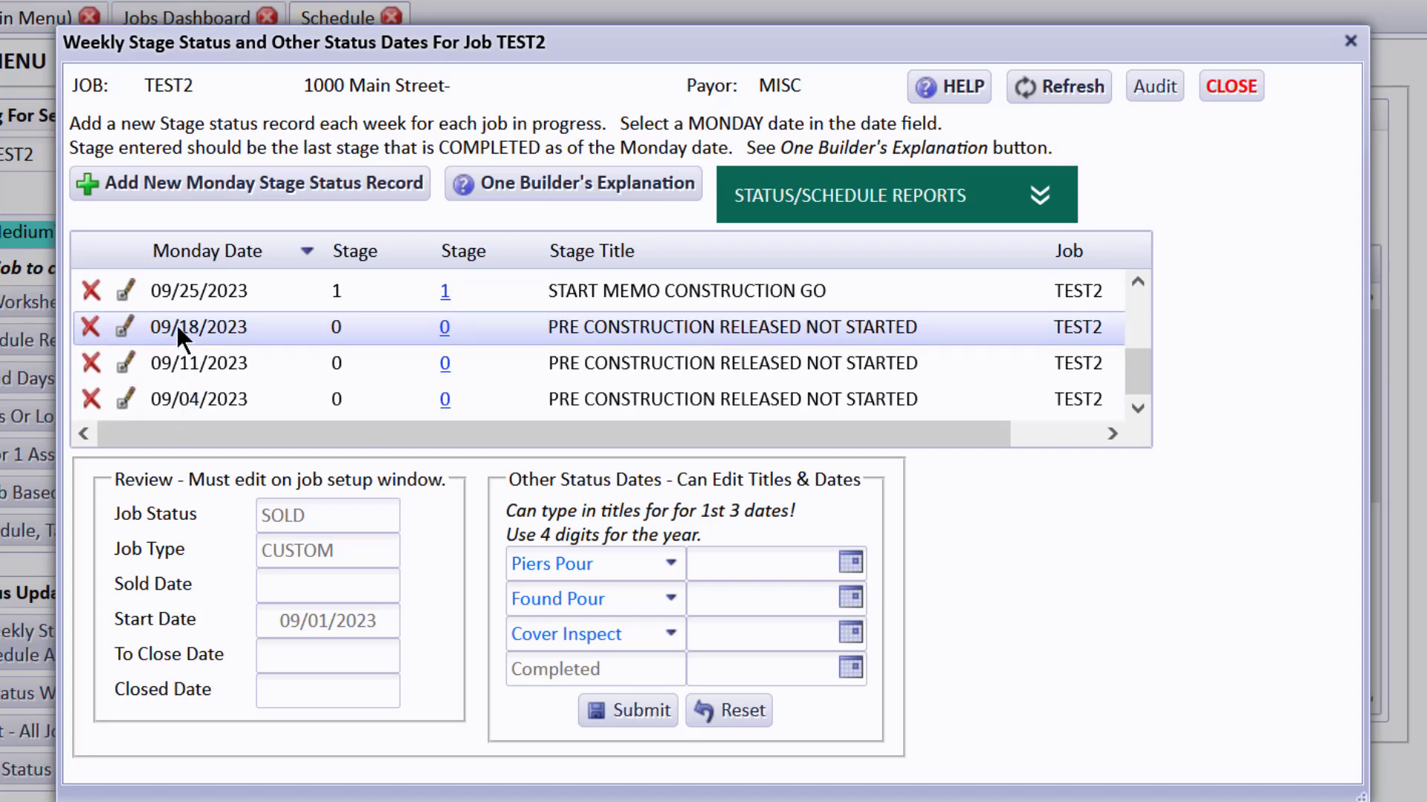
left_click_drag(1140, 362, 1137, 292)
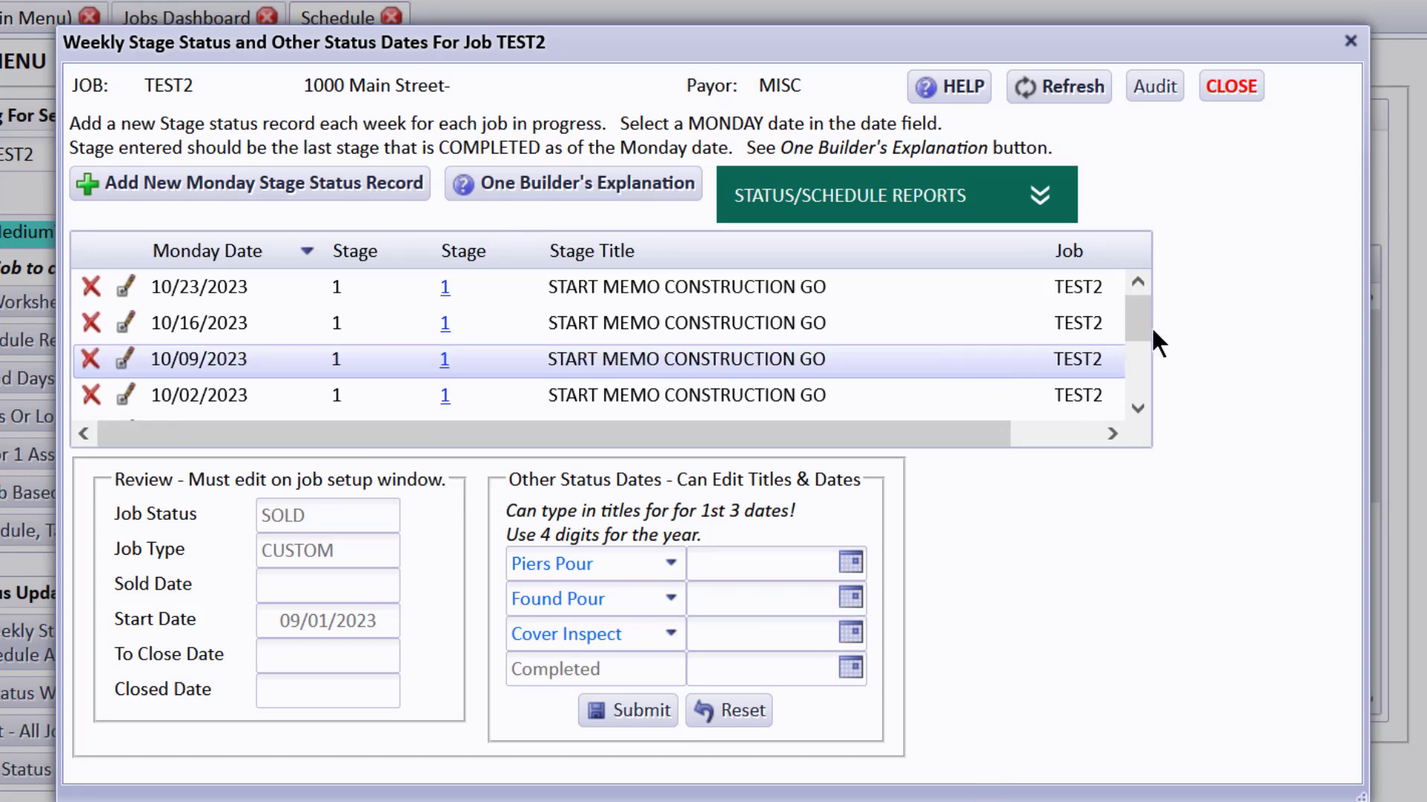
left_click_drag(1140, 302, 1157, 394)
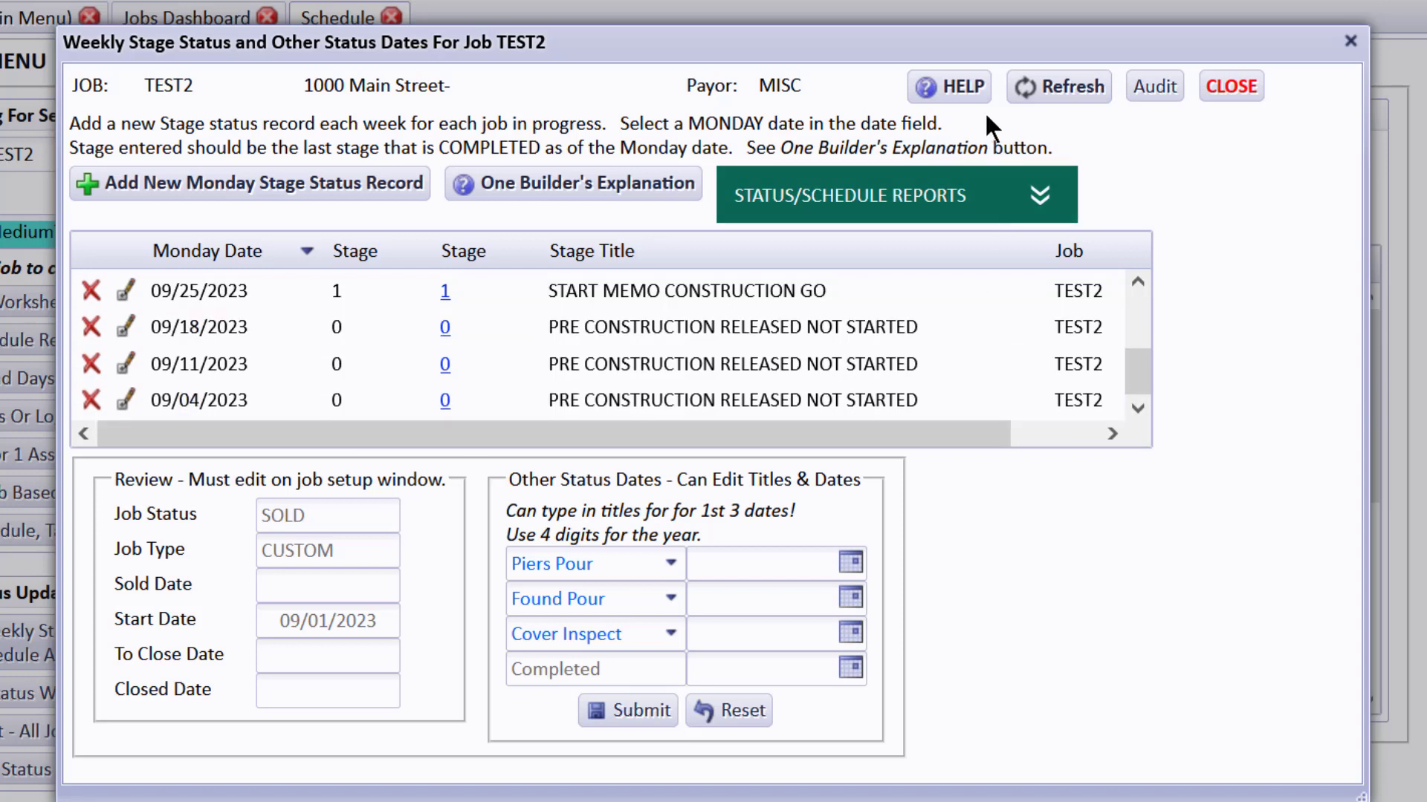
scroll(316, 340, "up", 1)
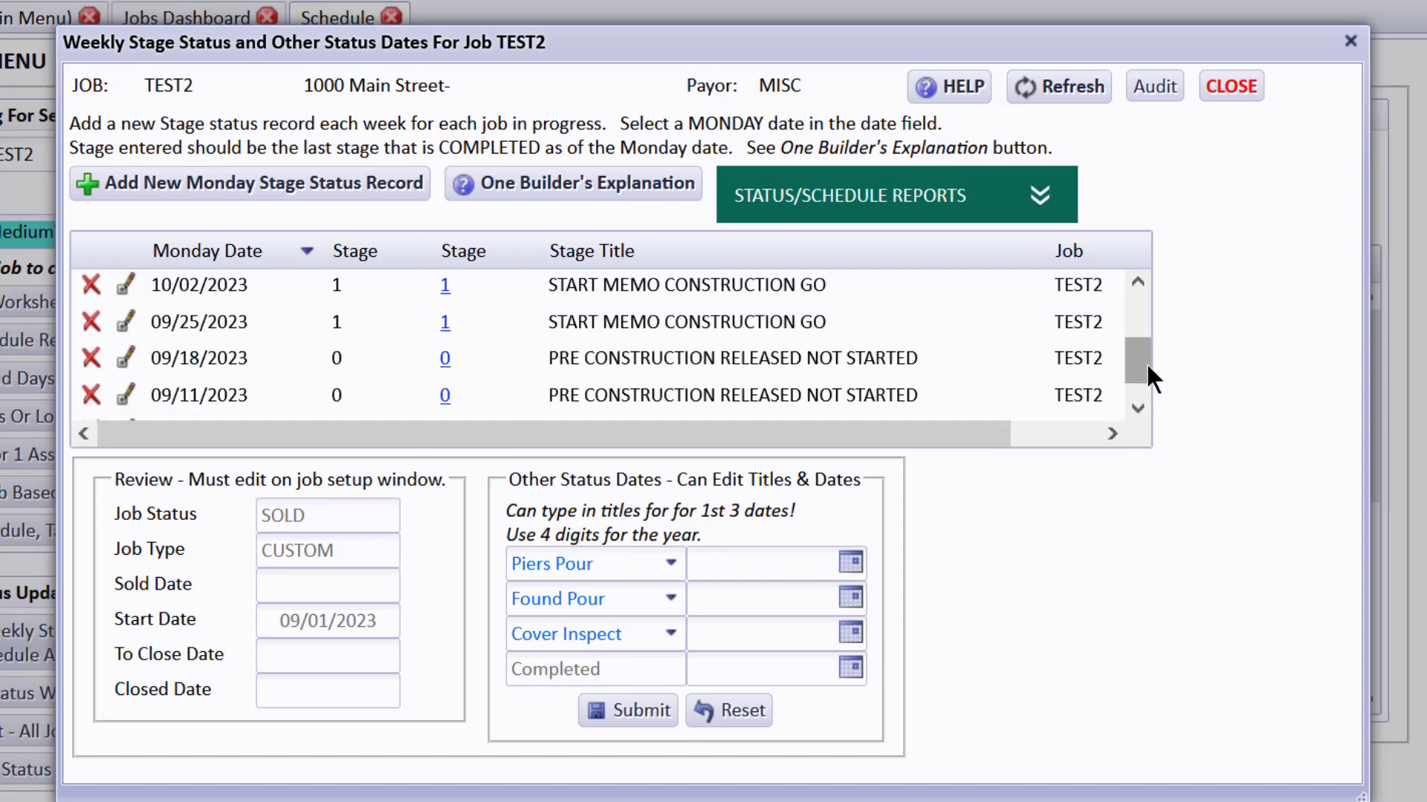
left_click_drag(1147, 364, 1147, 316)
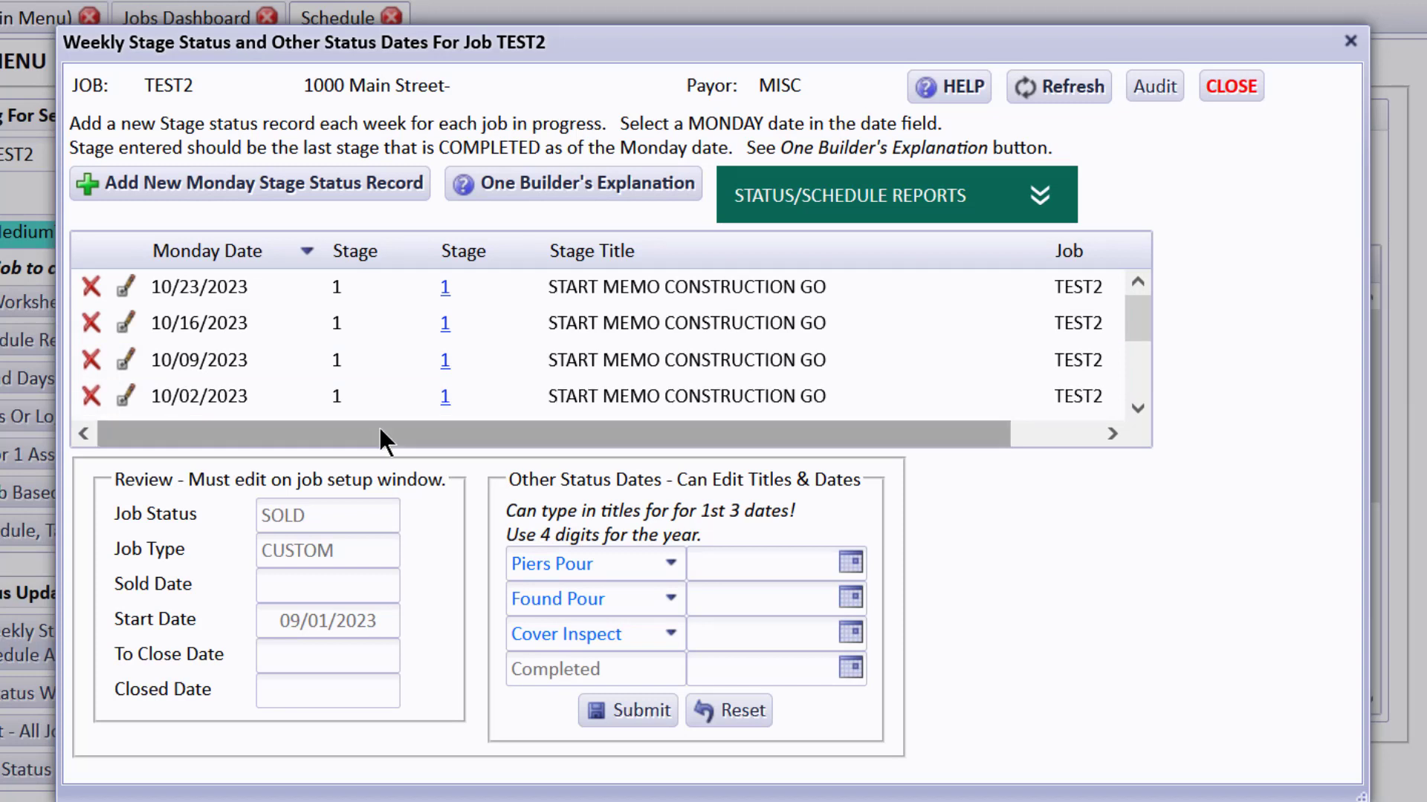
left_click(903, 217)
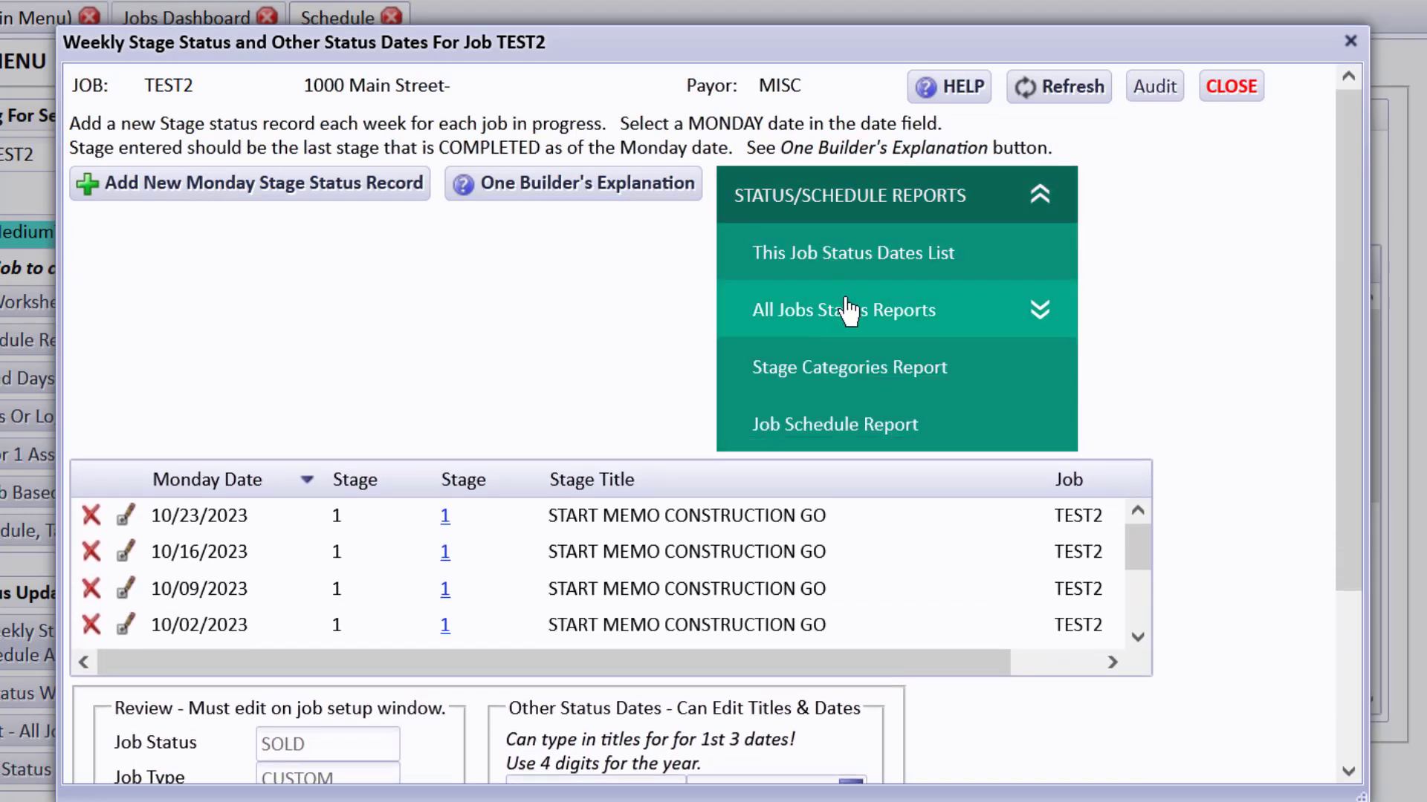
Step: View the all-jobs Past 12 Weeks Jobs In Progress report, where TEST2 shows 46 production days
left_click(847, 310)
left_click(837, 369)
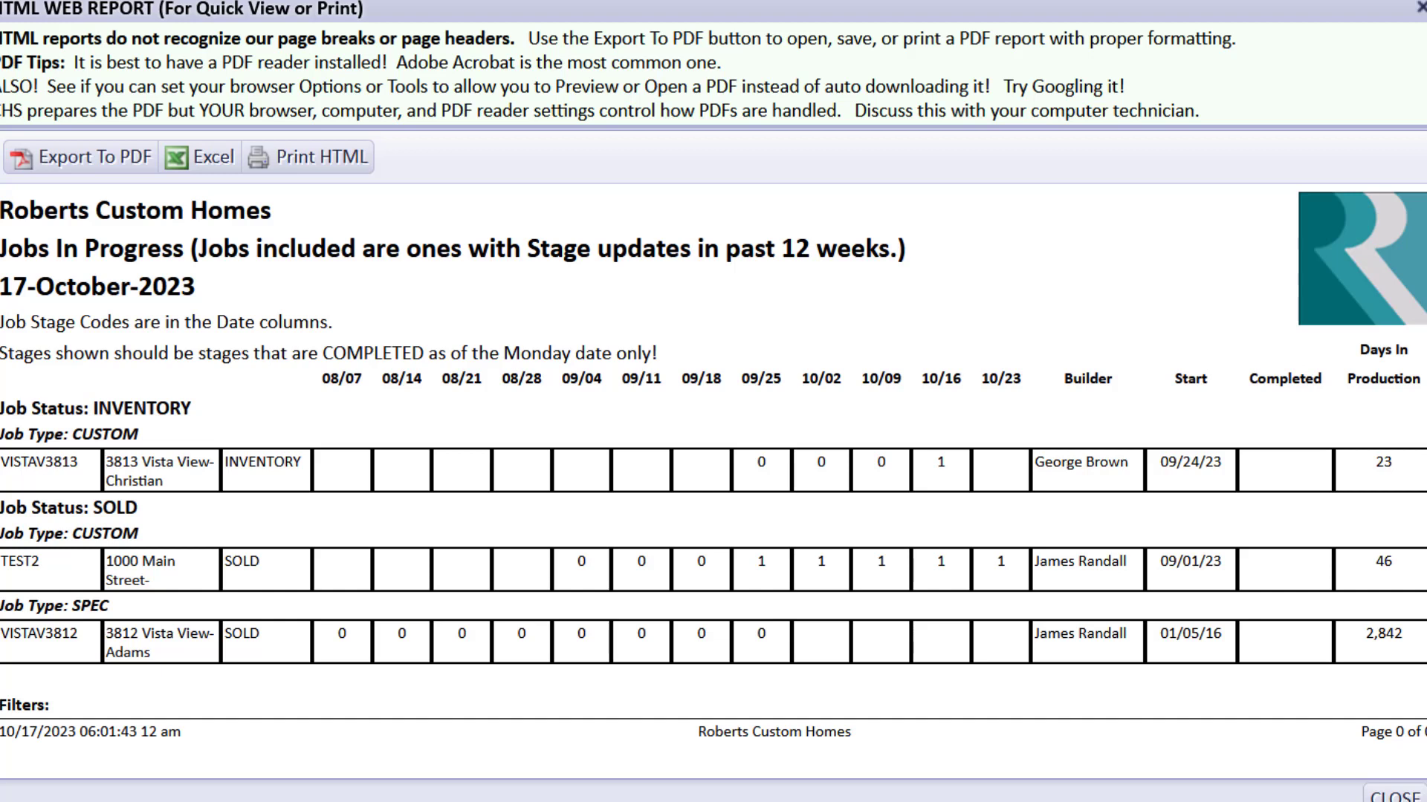
left_click(1395, 798)
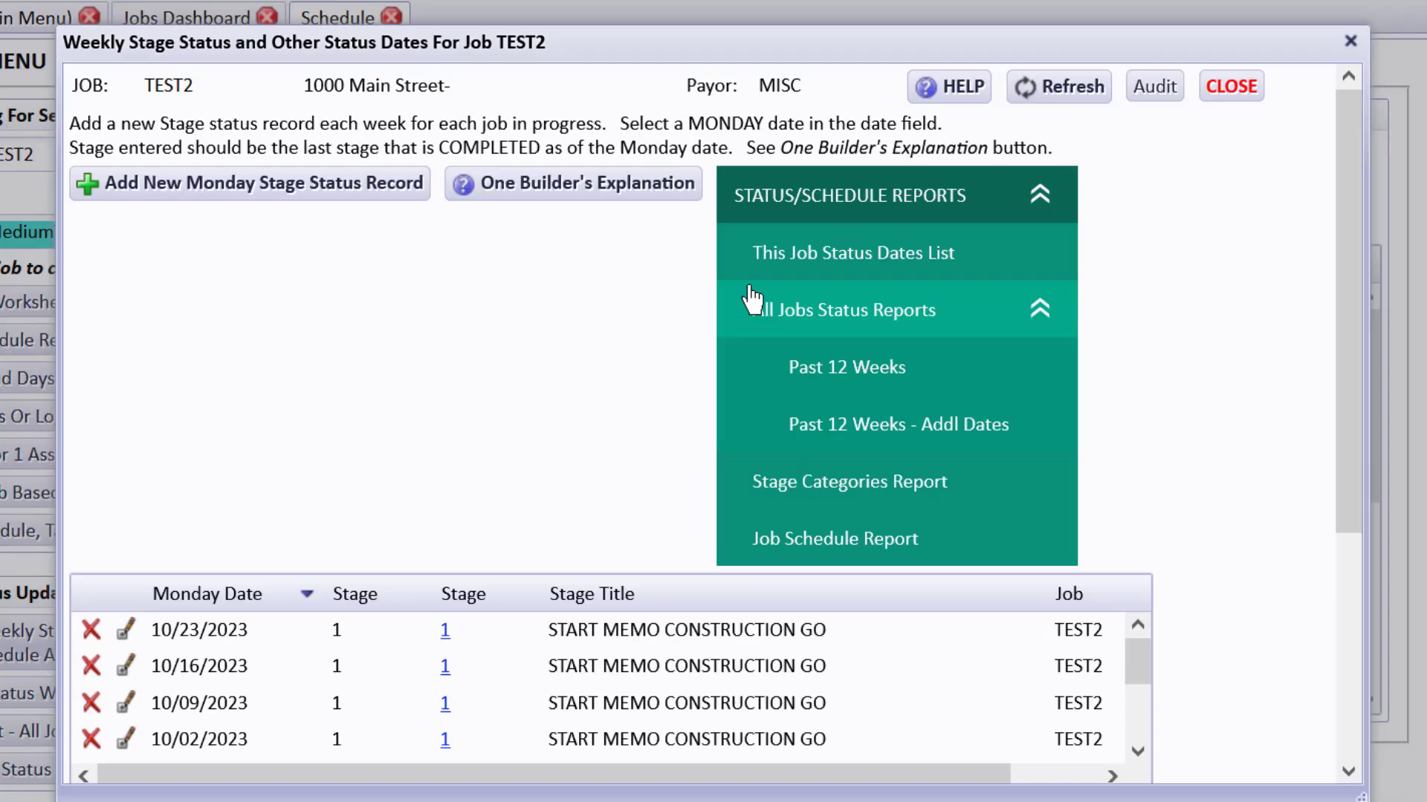
Step: Read the 'How ONE BUILDER Uses Weekly Status Reports' PDF from the tutorials, then exit them
left_click(579, 186)
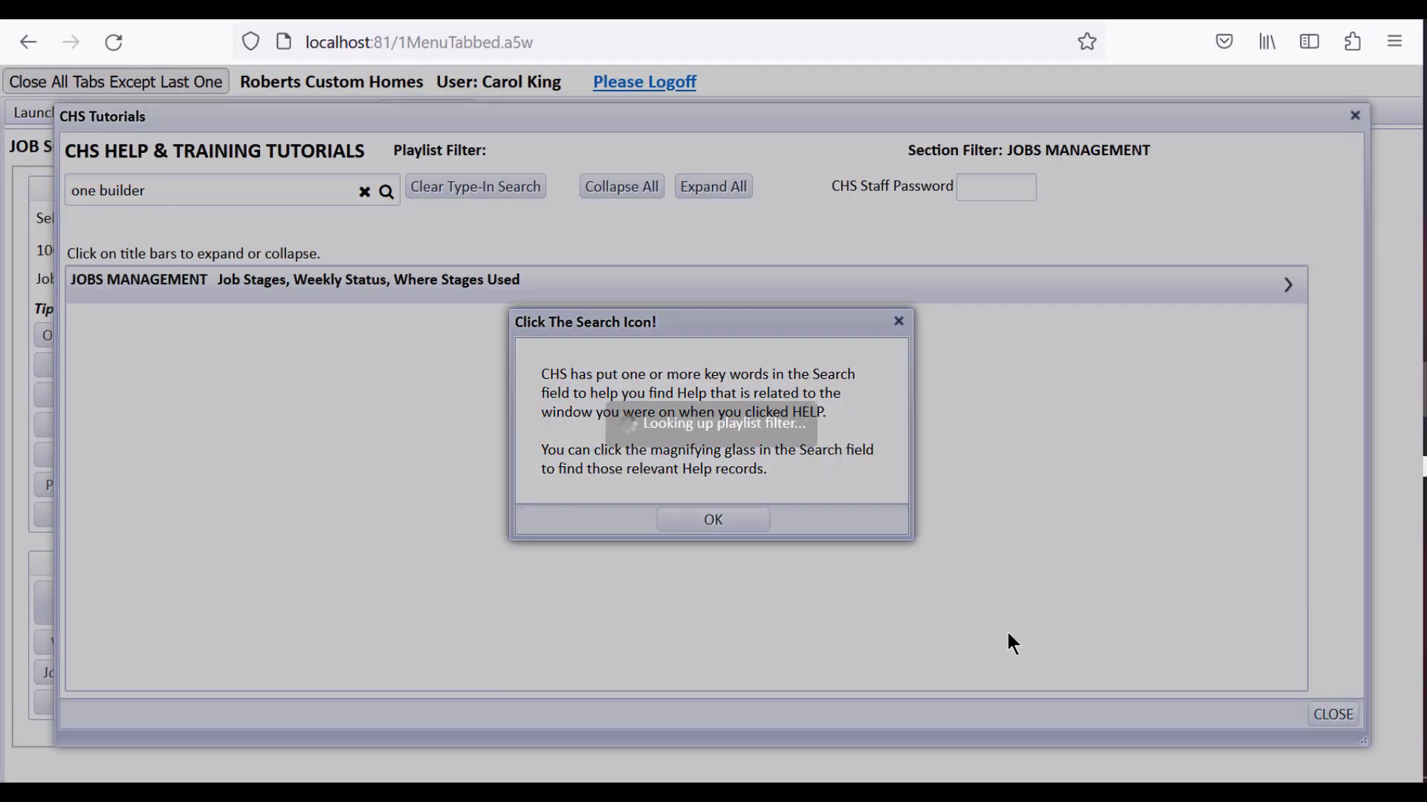
left_click(752, 515)
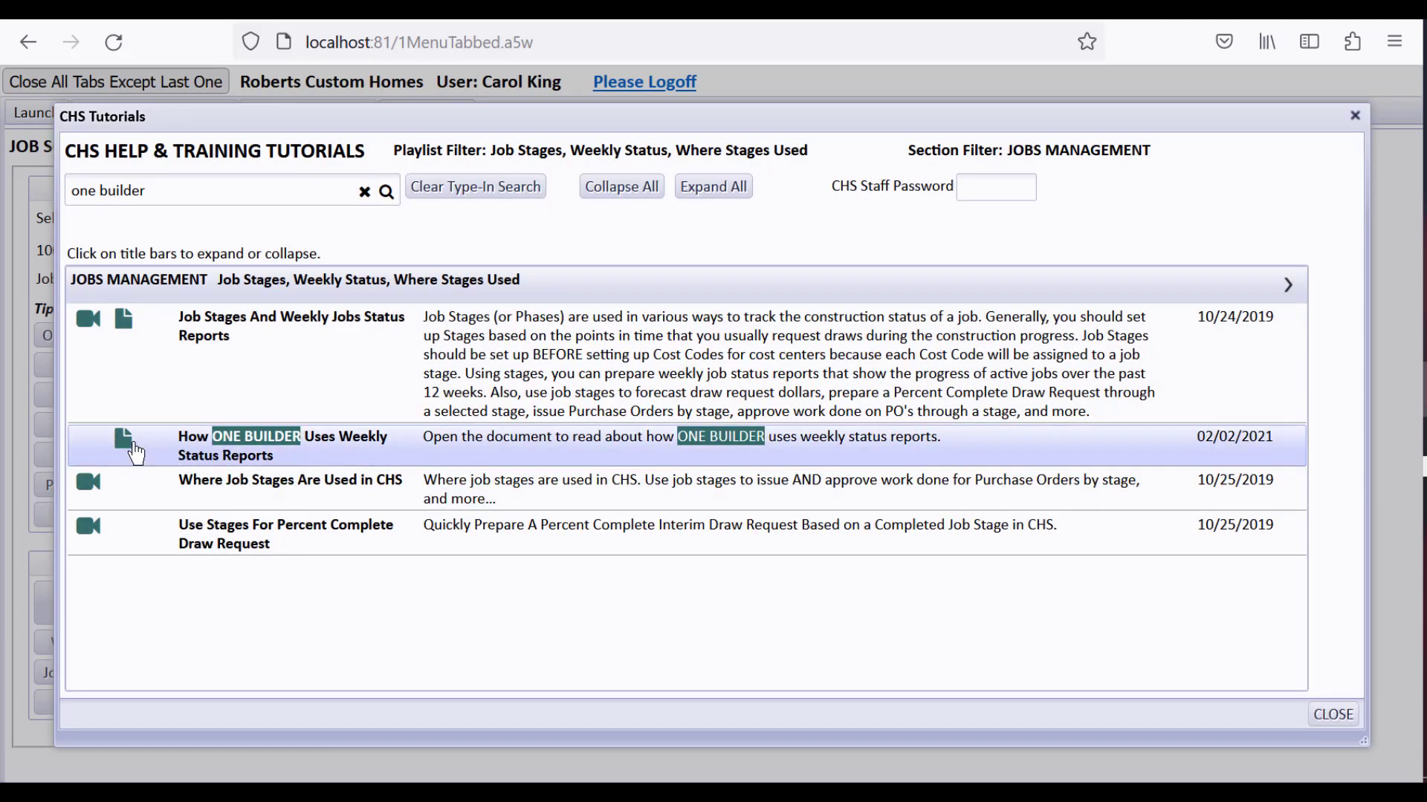
left_click(128, 442)
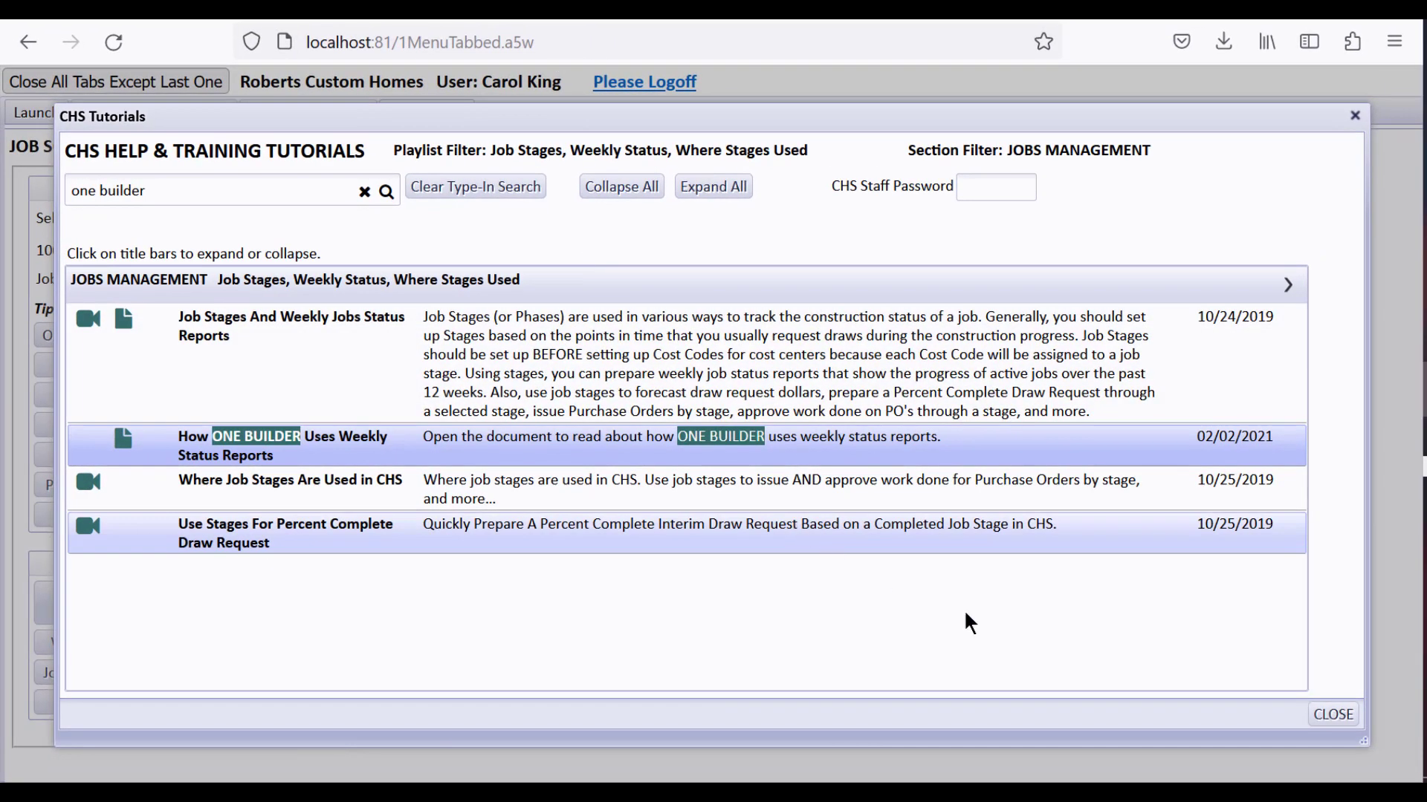
left_click(1337, 716)
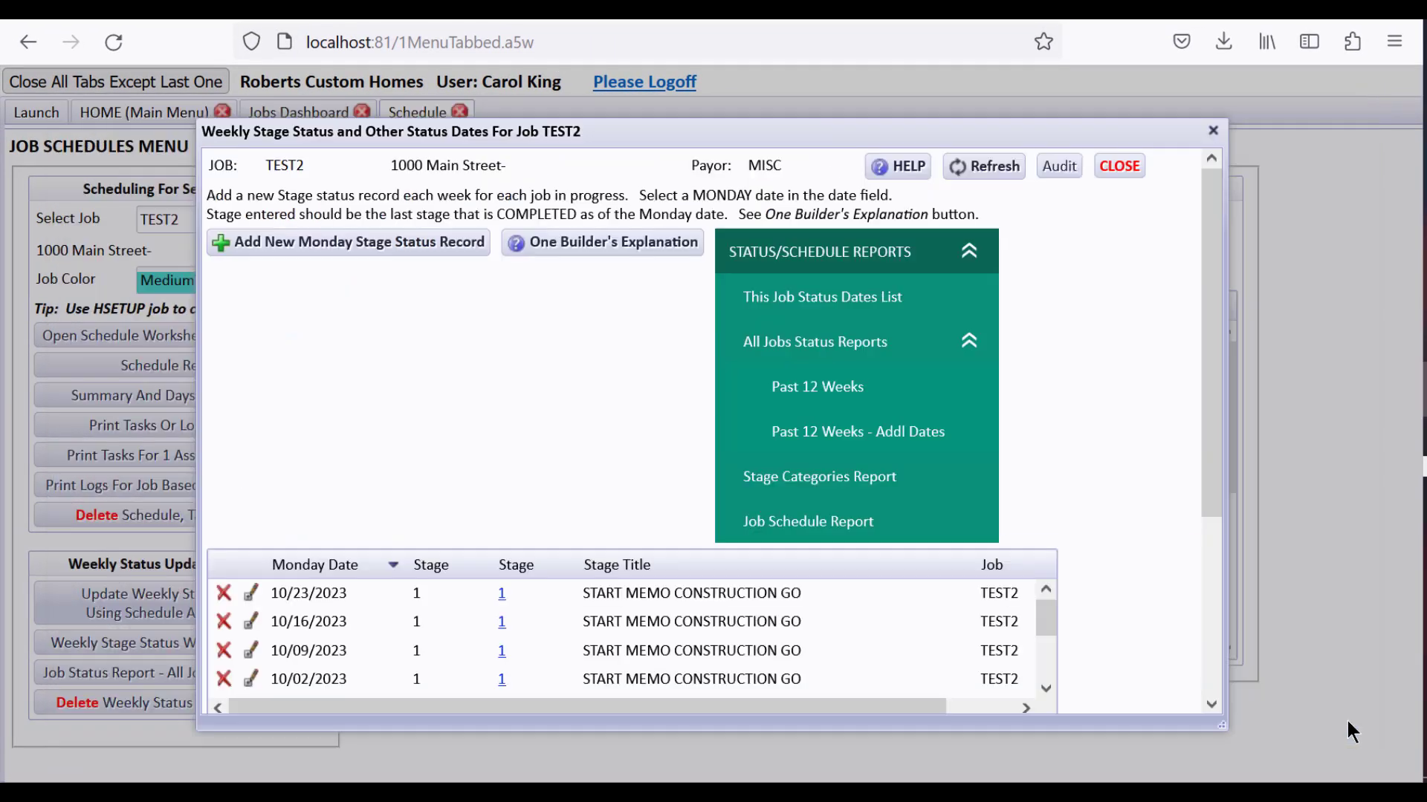
Step: Set the actual end date of TEST2's stage 2 FOUNDATION to 10/10/2023
left_click(1119, 166)
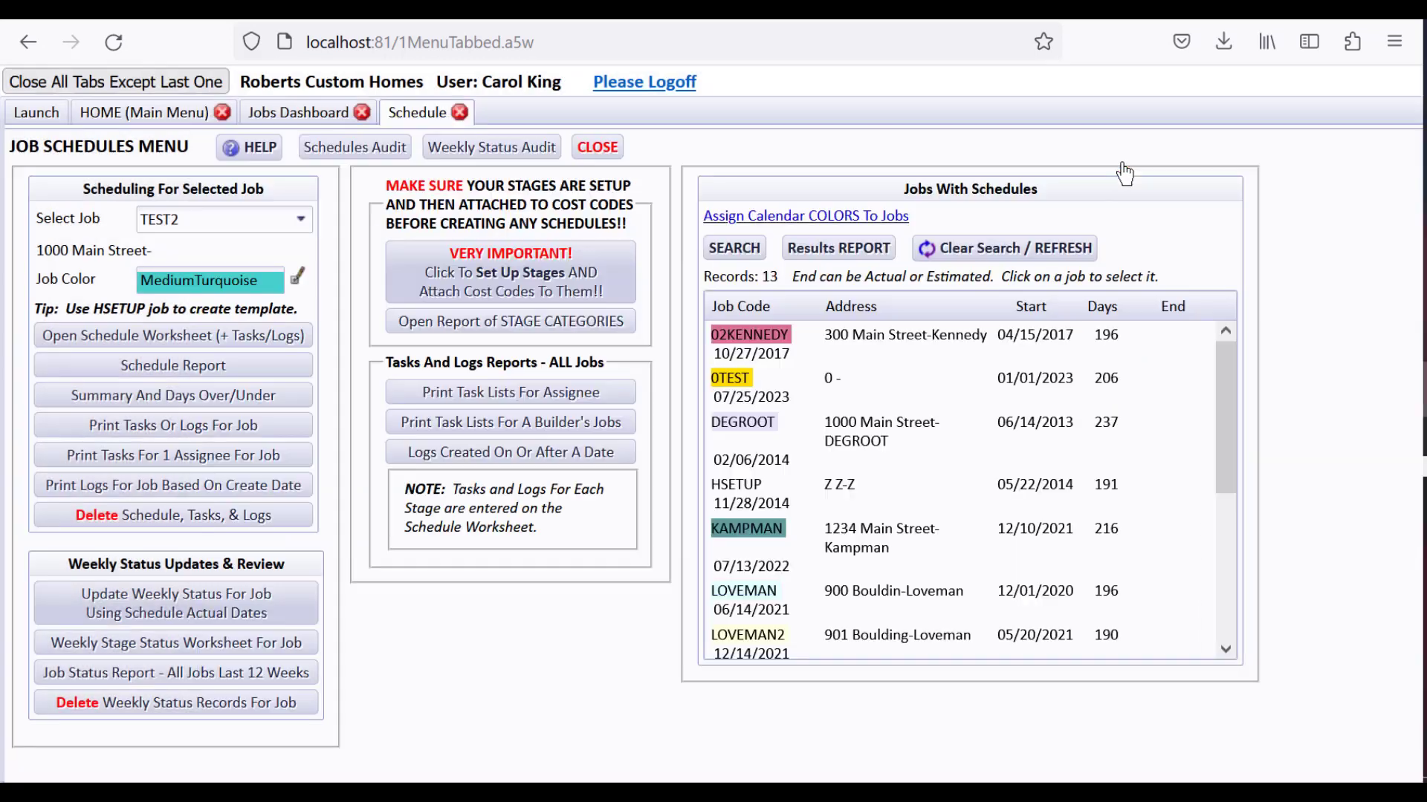
left_click(237, 335)
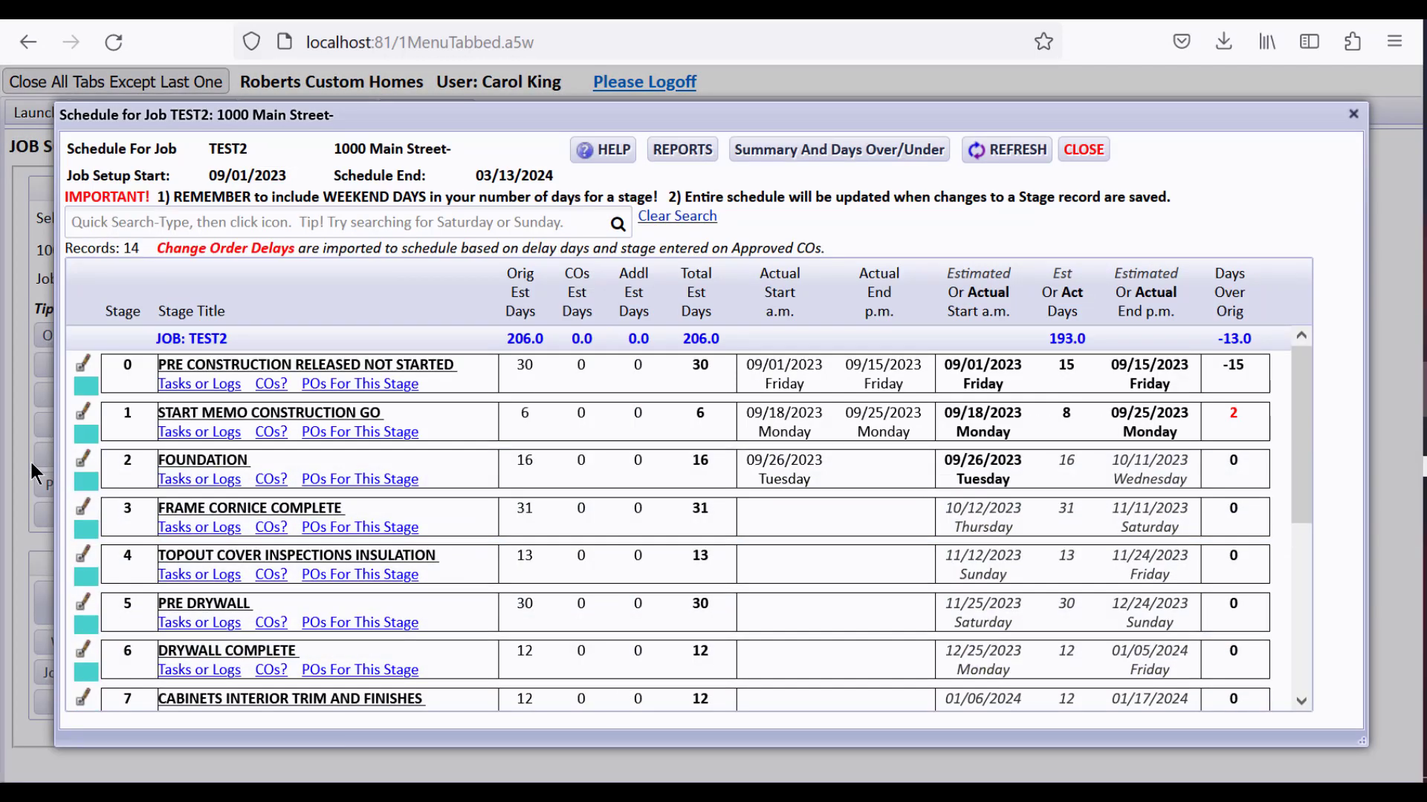
left_click(83, 462)
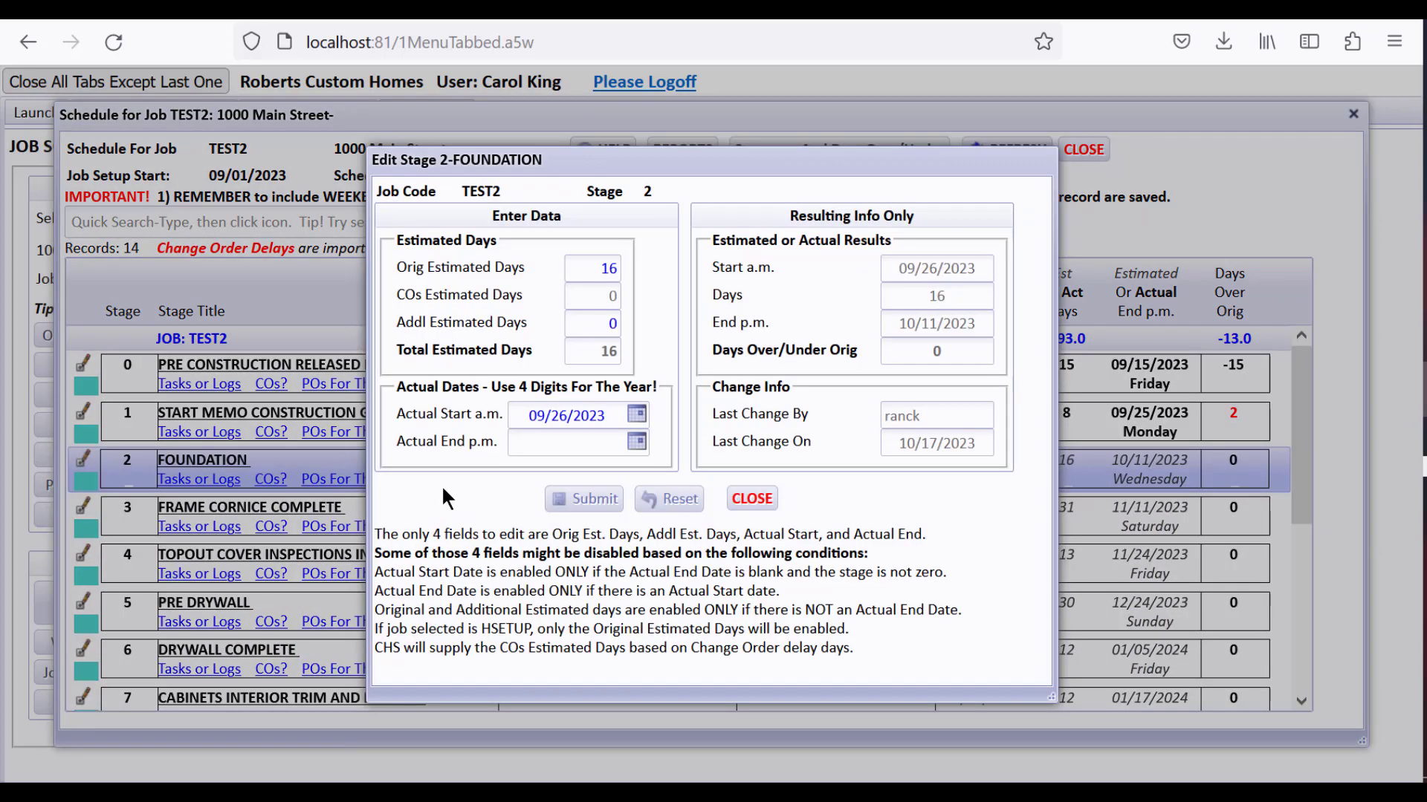
left_click(523, 440)
left_click(636, 442)
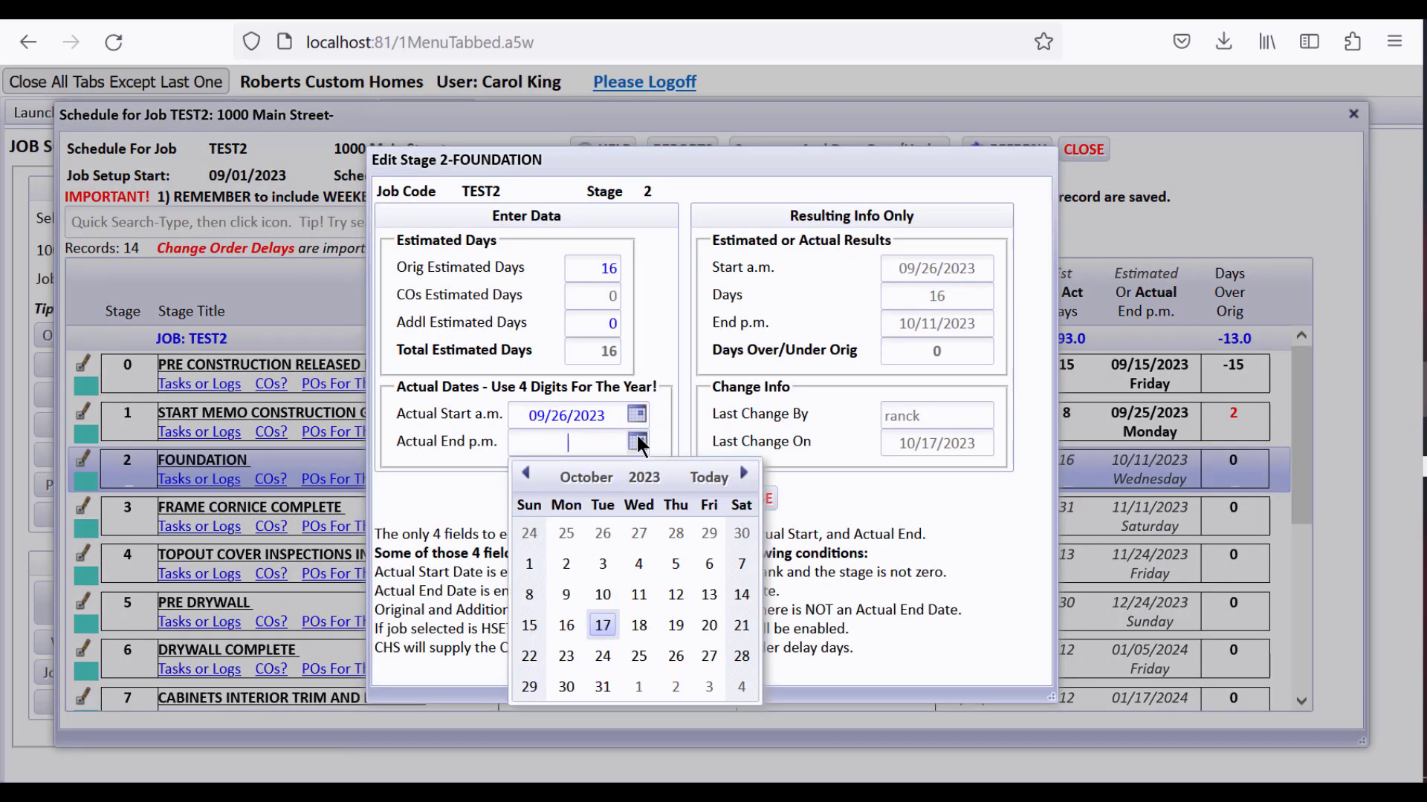
left_click(605, 596)
left_click(584, 497)
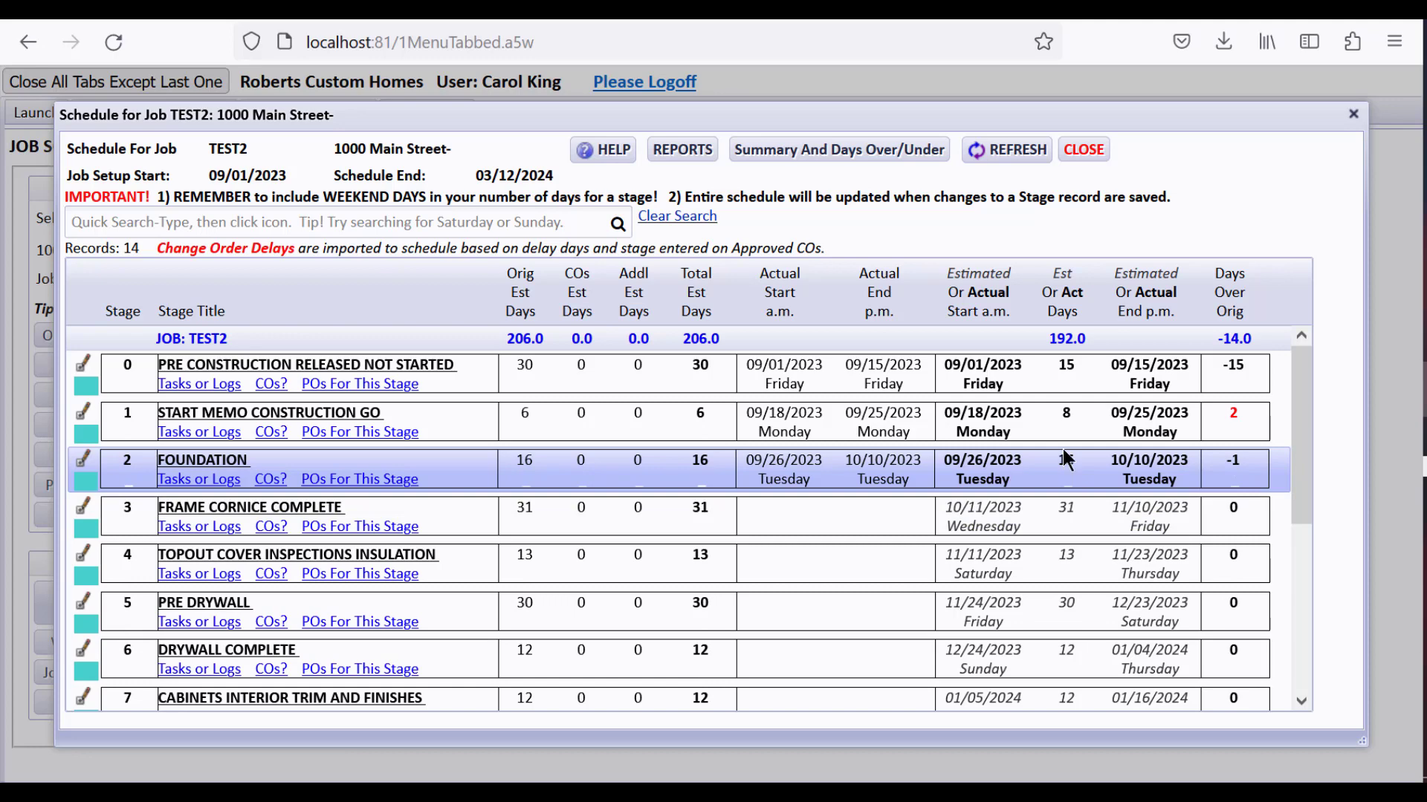
Step: Regenerate TEST2's weekly status records after closing the updated schedule
left_click(1086, 152)
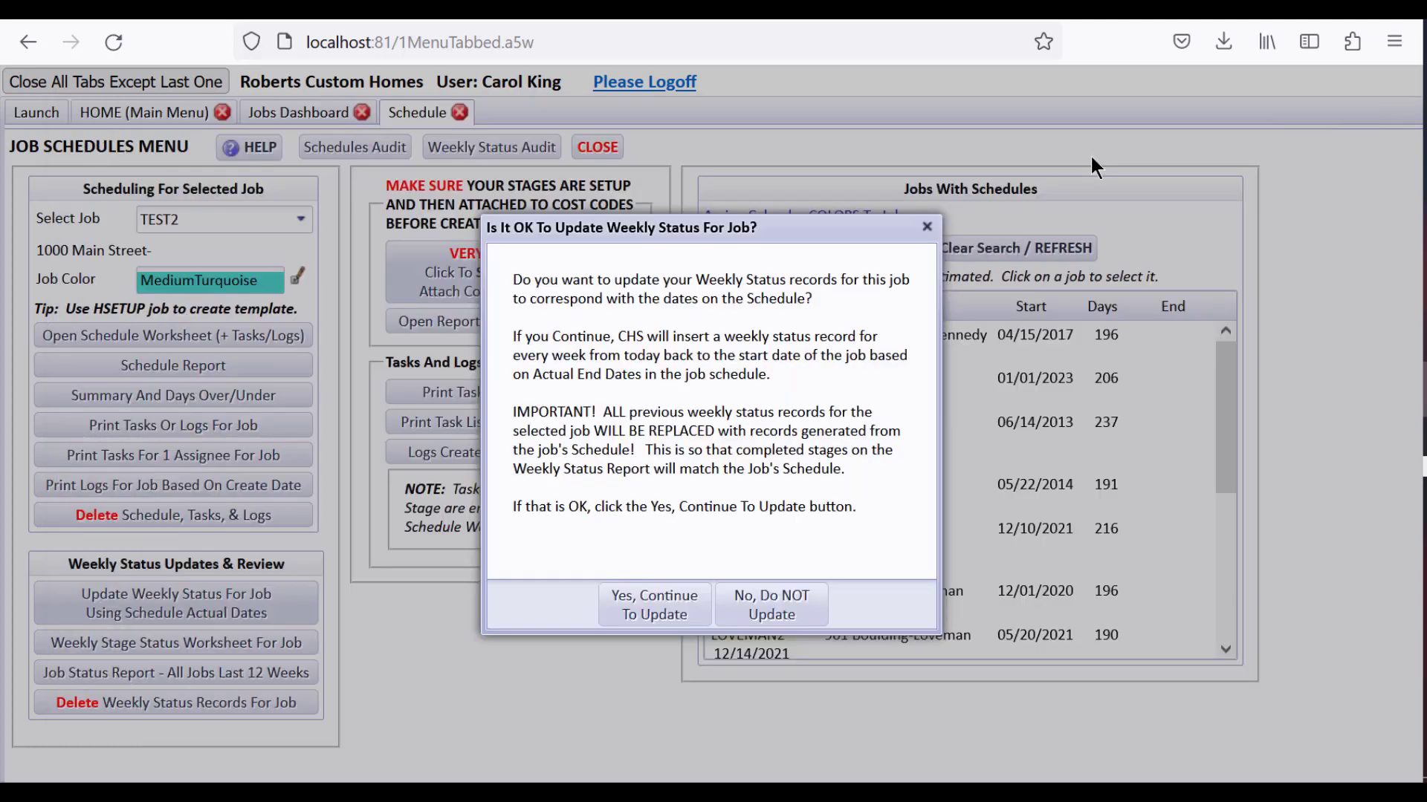
left_click(624, 610)
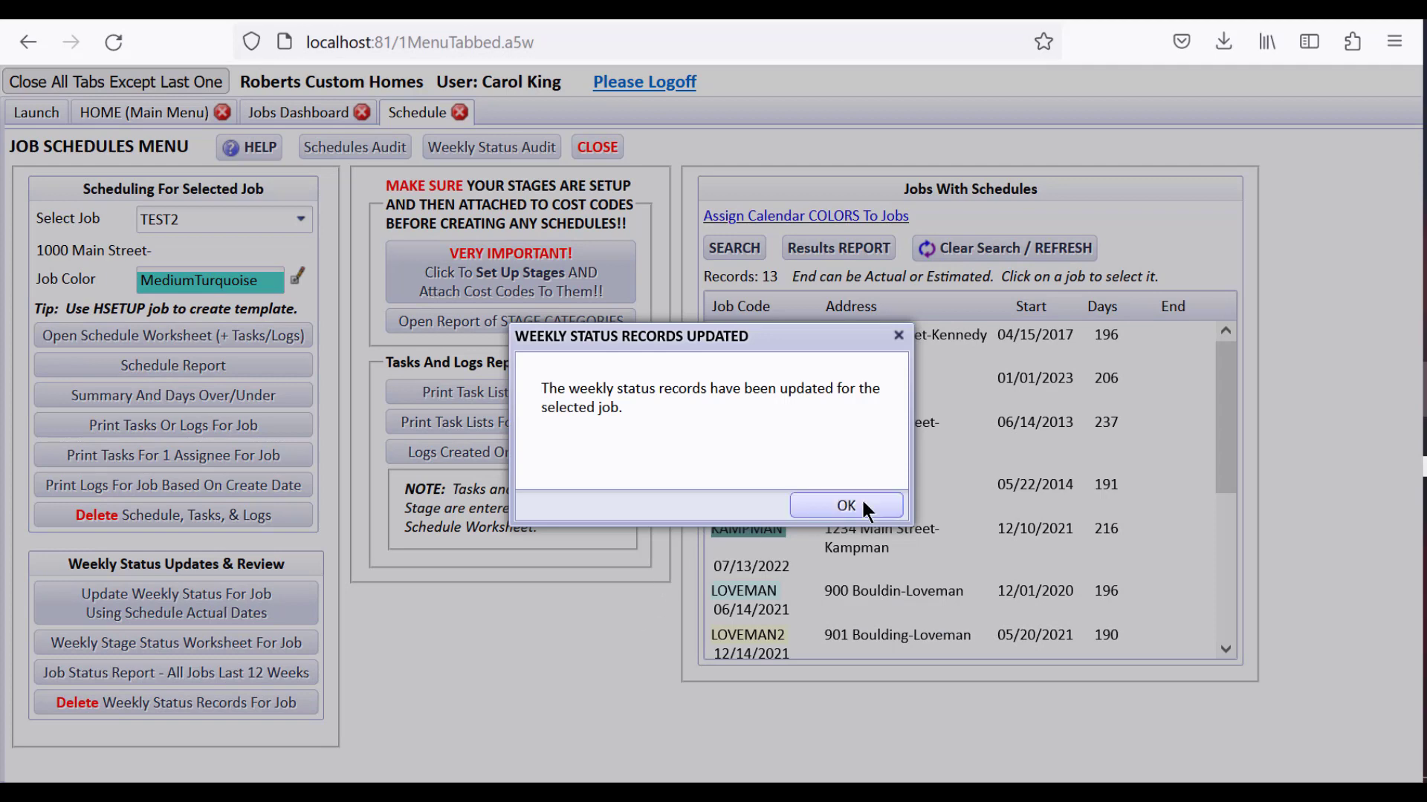
left_click(860, 502)
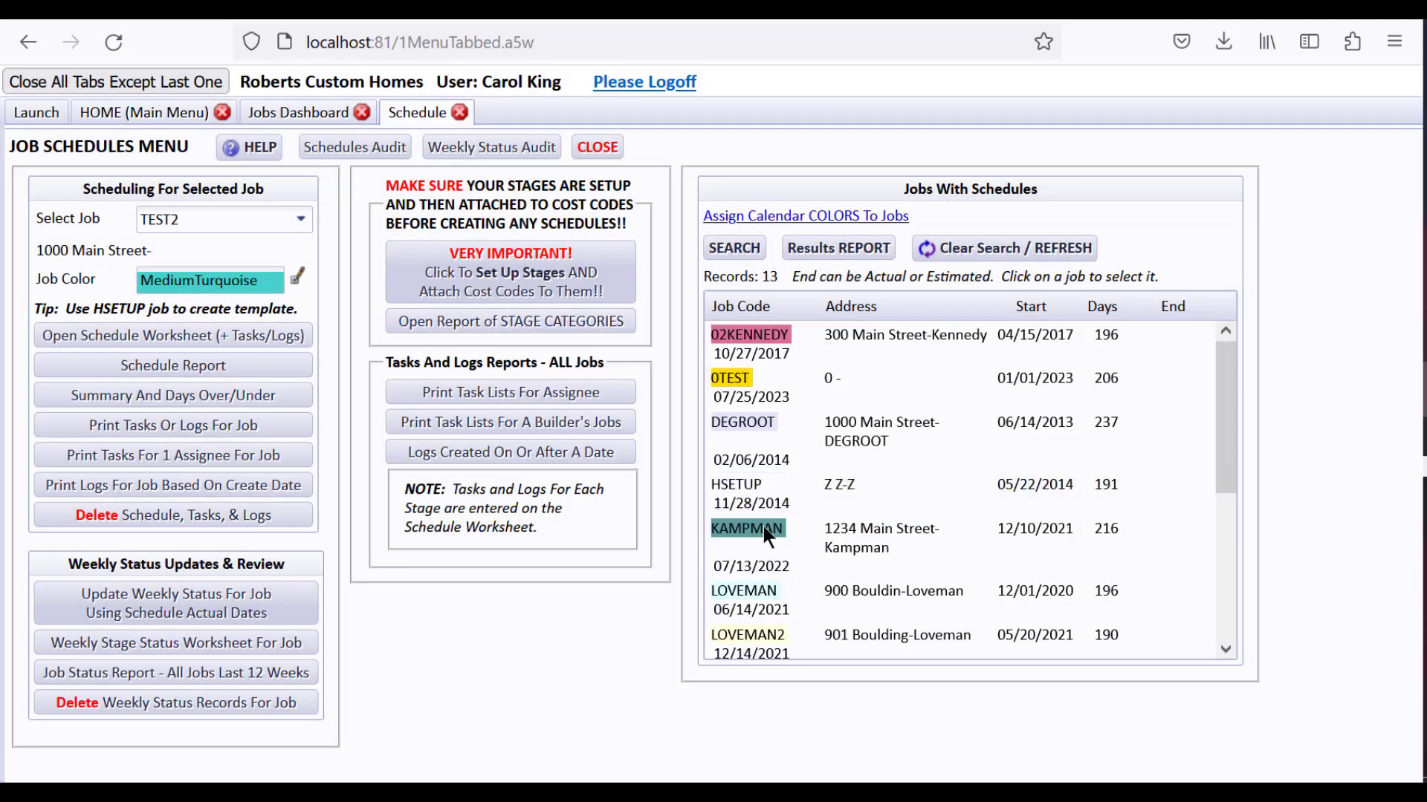
Step: From TEST2's weekly stage status, review the past-12-weeks Jobs In Progress report, then close the window
left_click(305, 643)
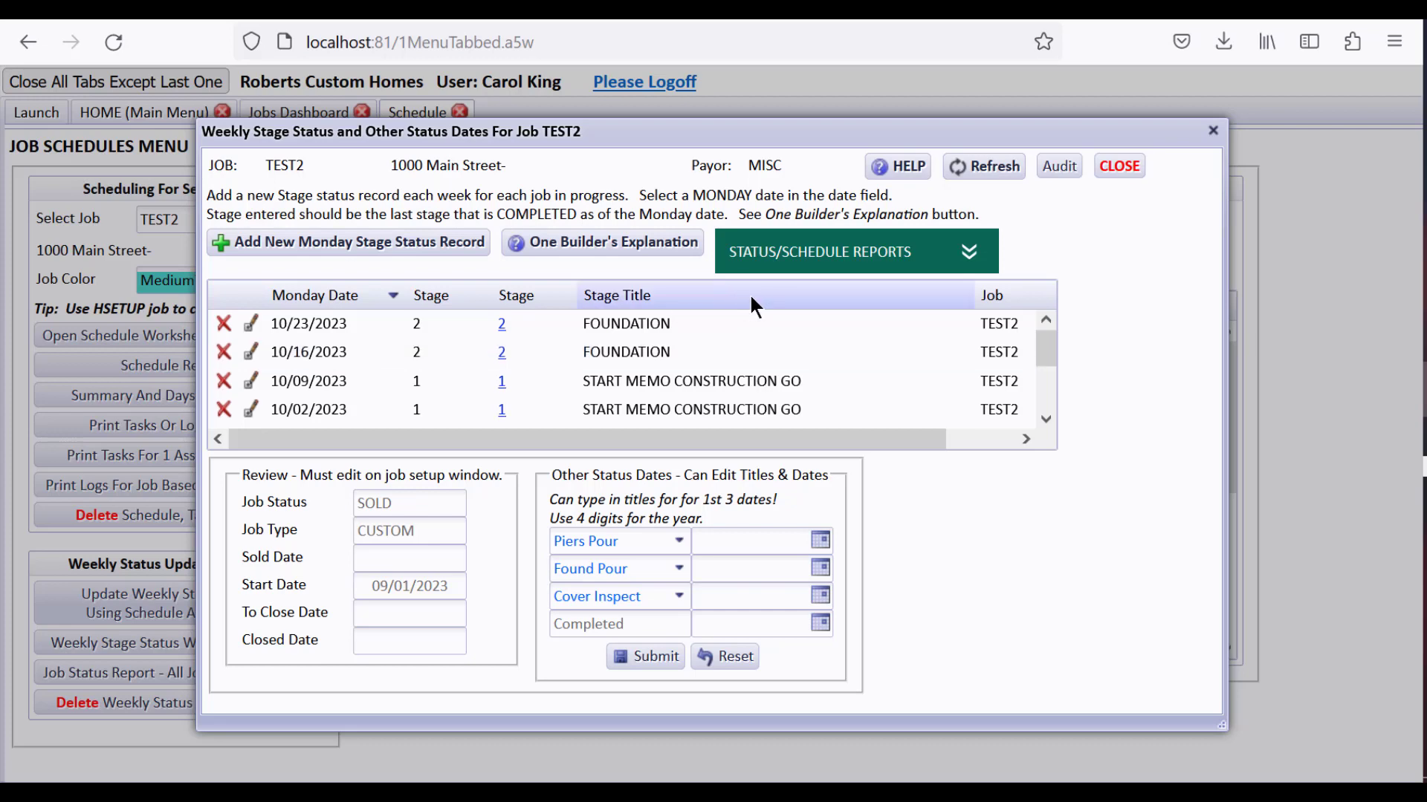
left_click(773, 267)
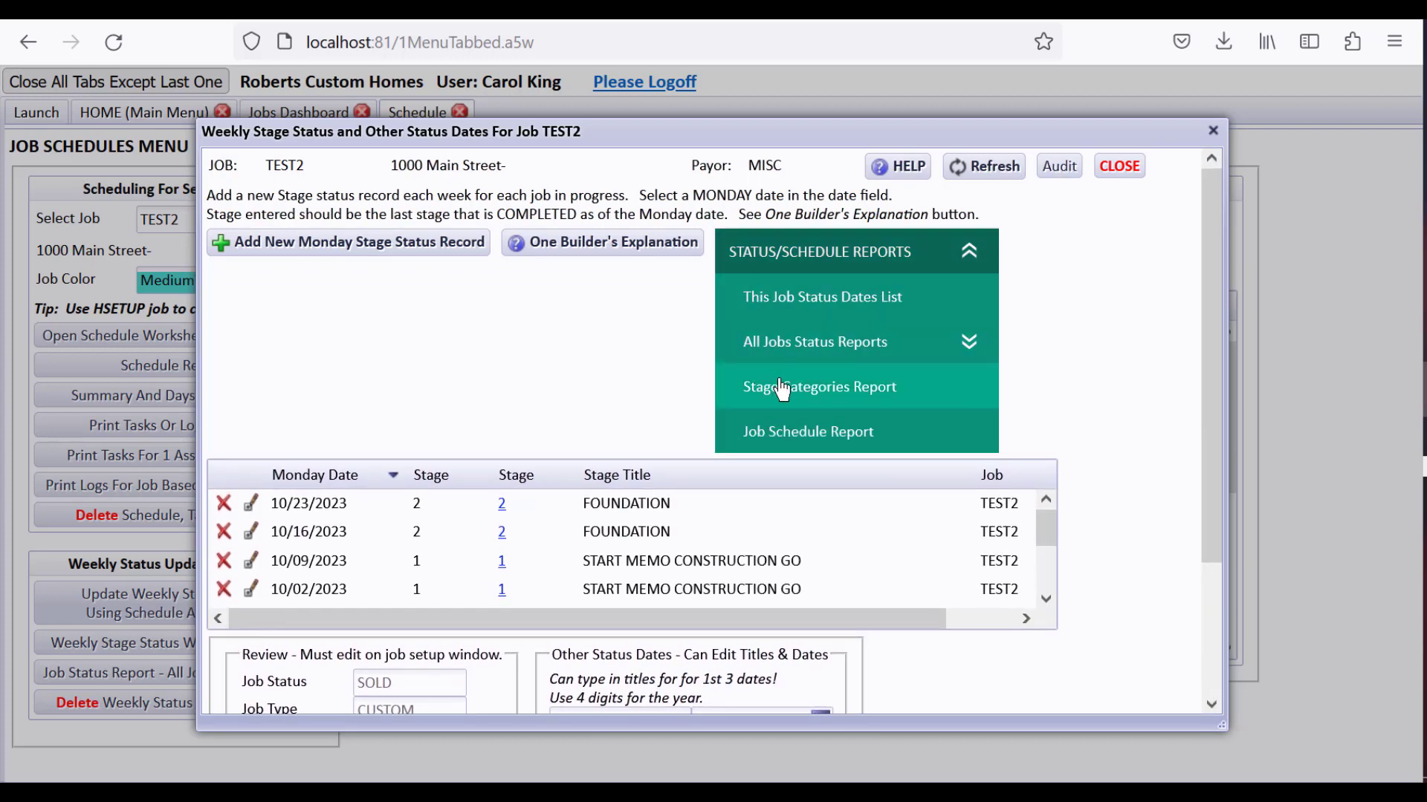
left_click(800, 354)
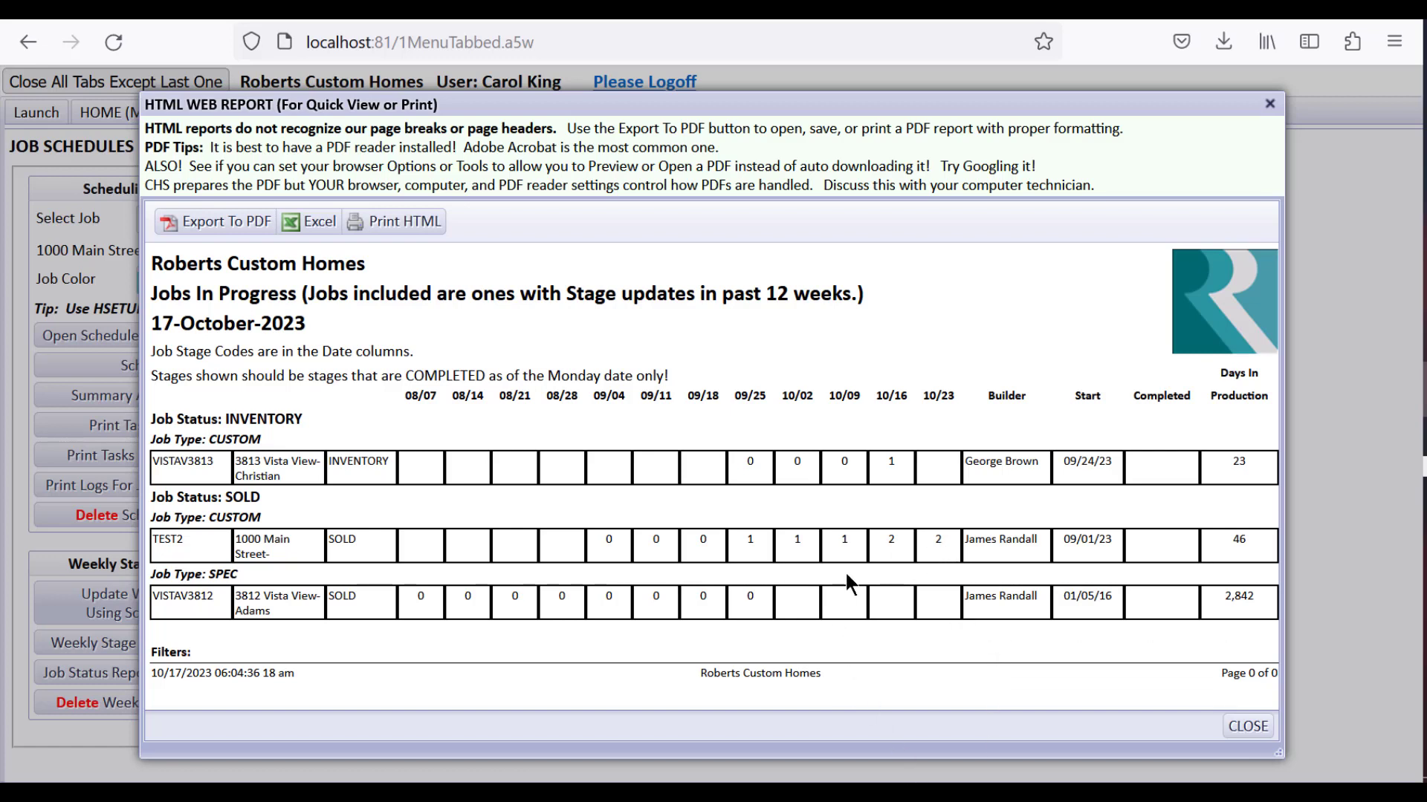
left_click(1248, 727)
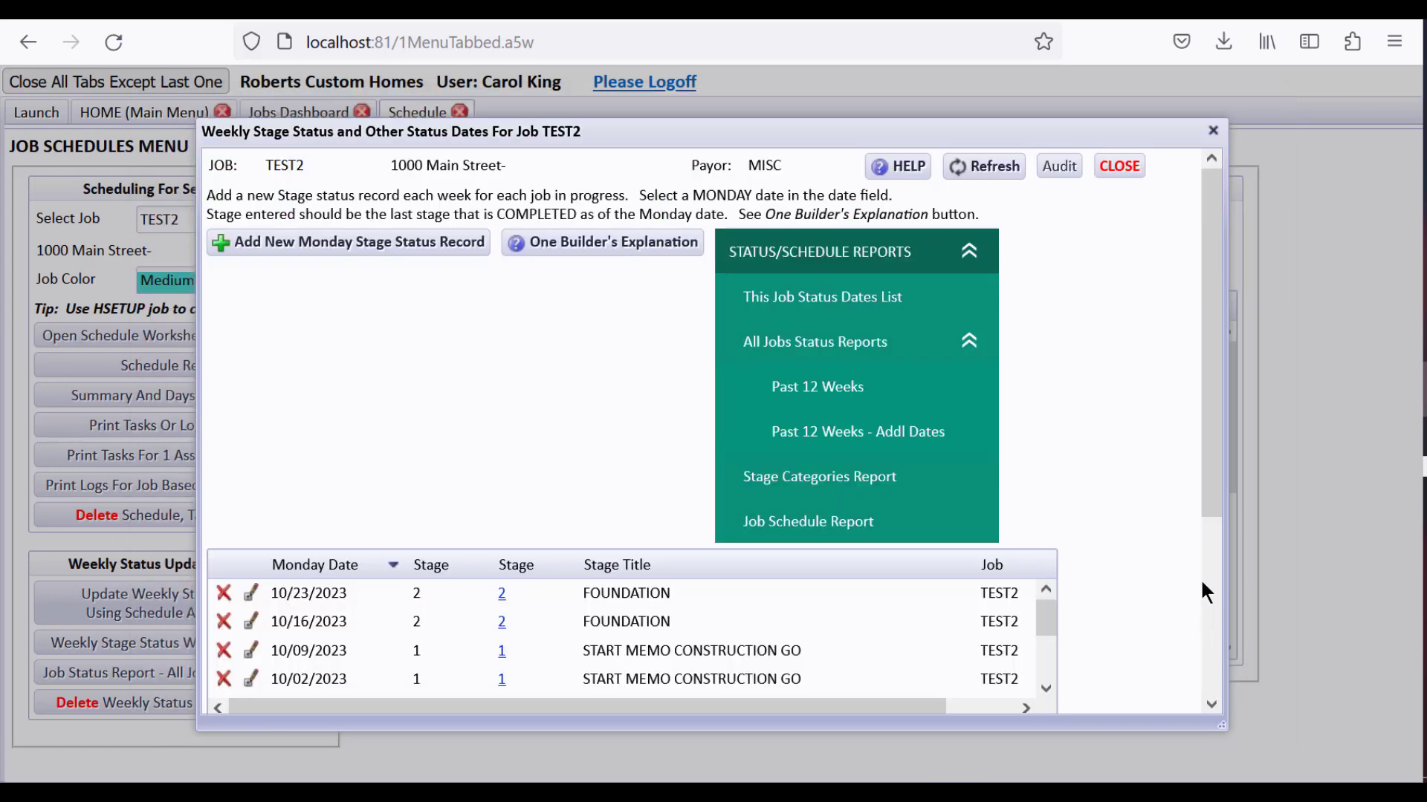
left_click(910, 263)
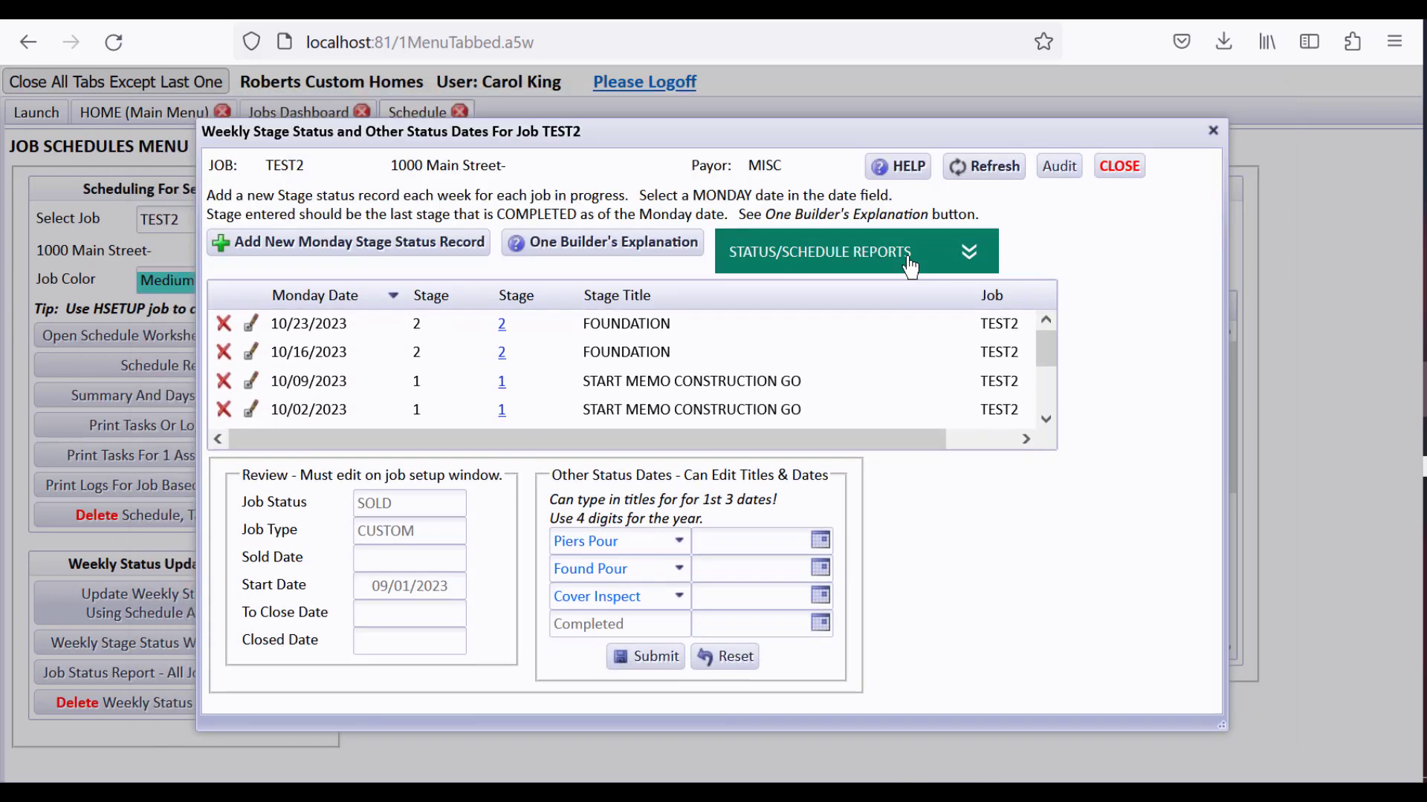
left_click(1118, 166)
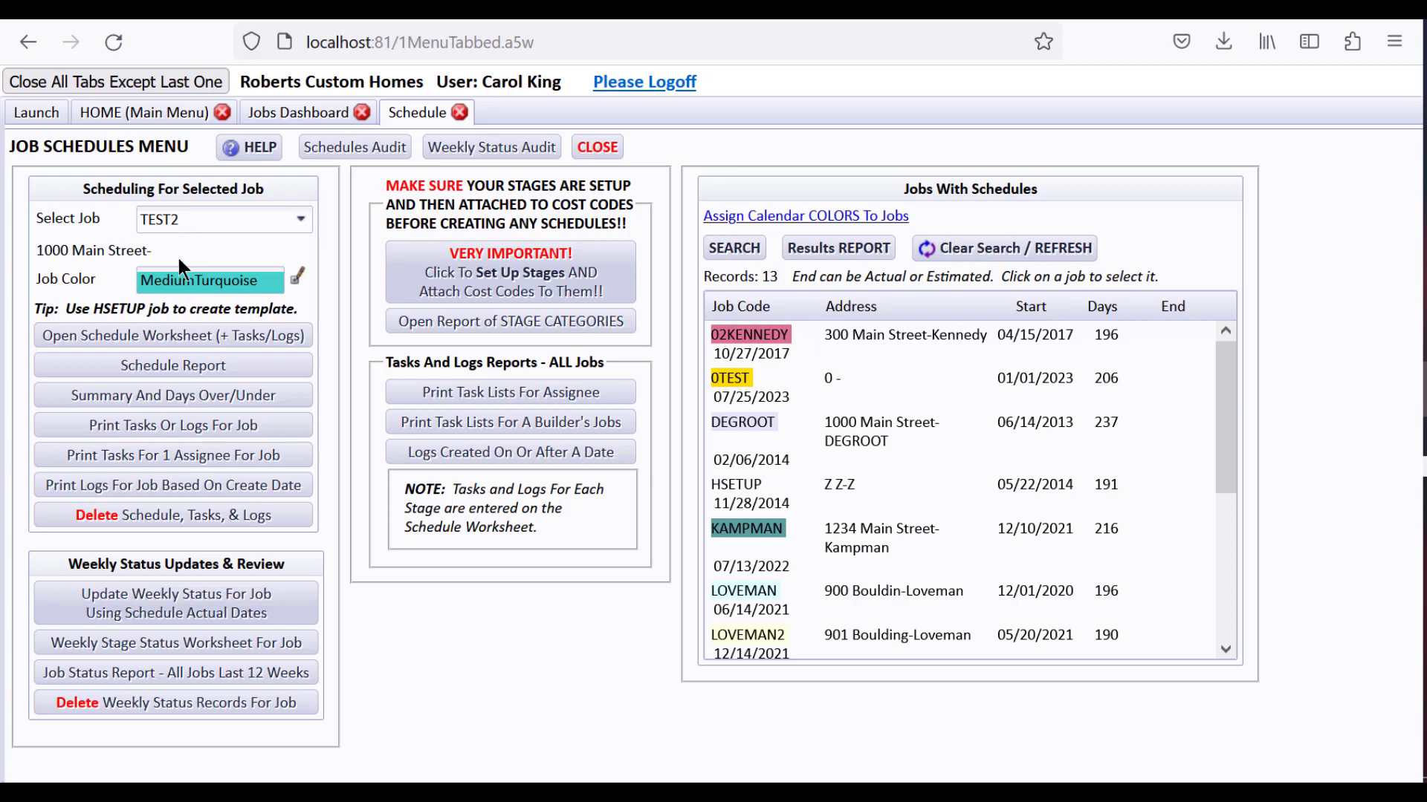
left_click(185, 401)
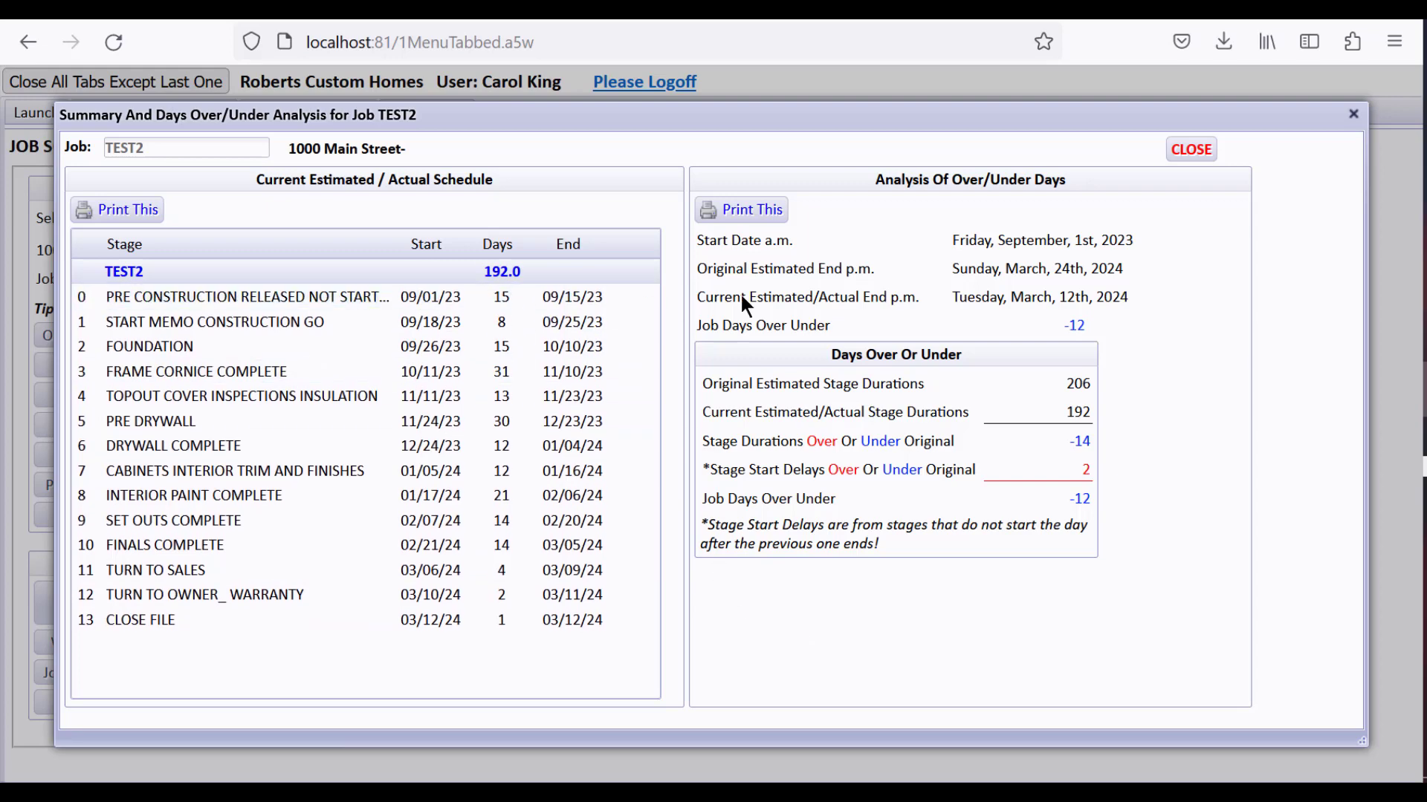
left_click(1191, 150)
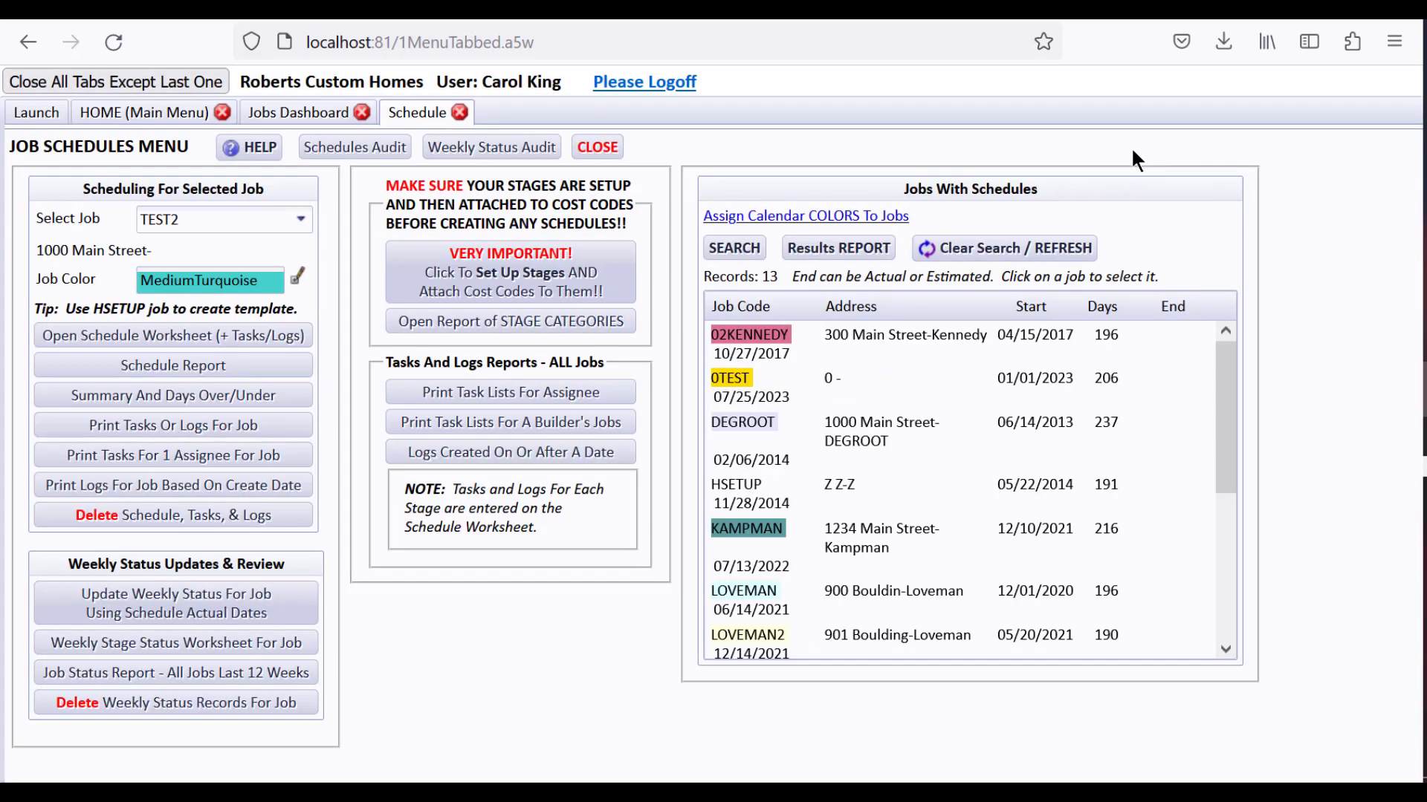
left_click(567, 399)
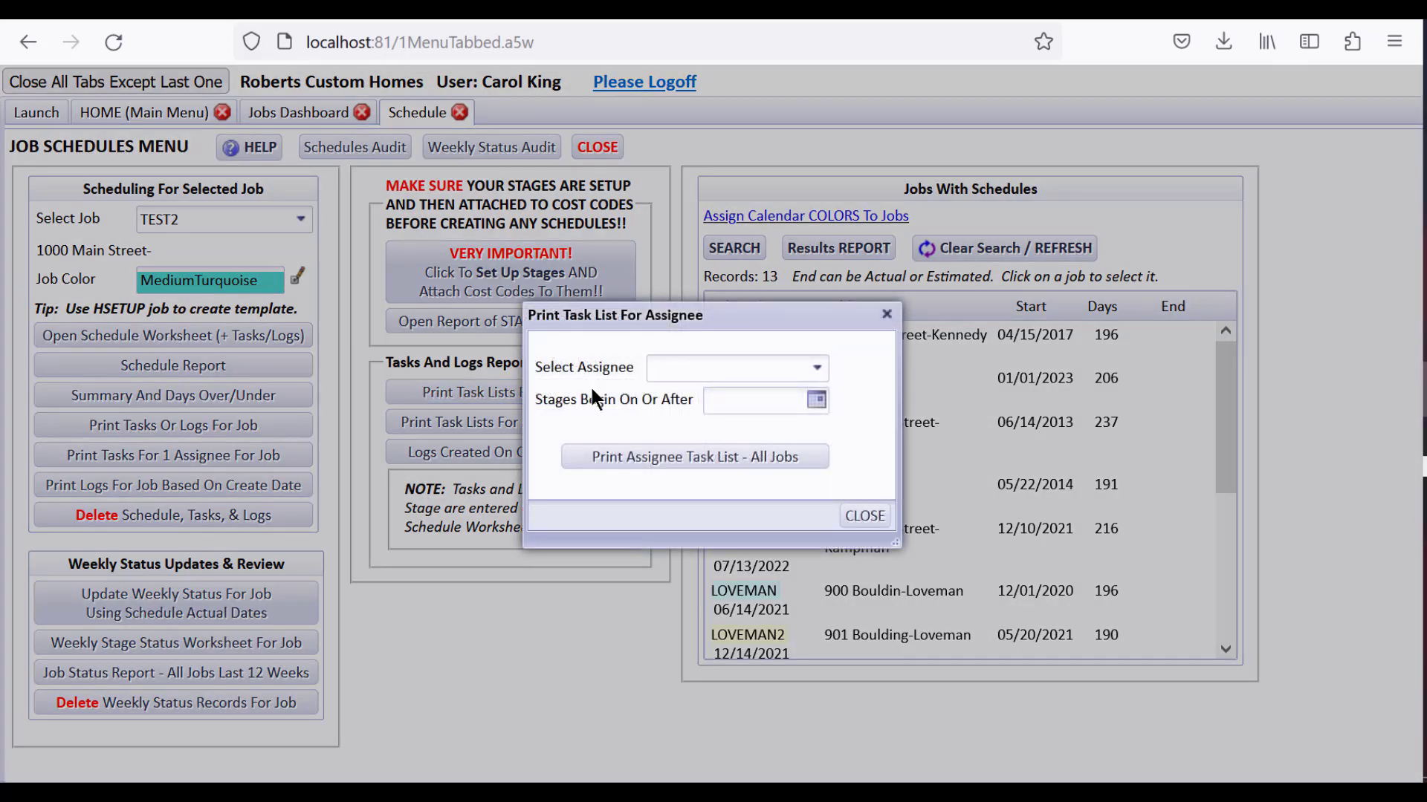
Step: Generate the task list for assignee BIGBUCK covering stages starting on or after 01/01/2015
left_click(662, 365)
type("big")
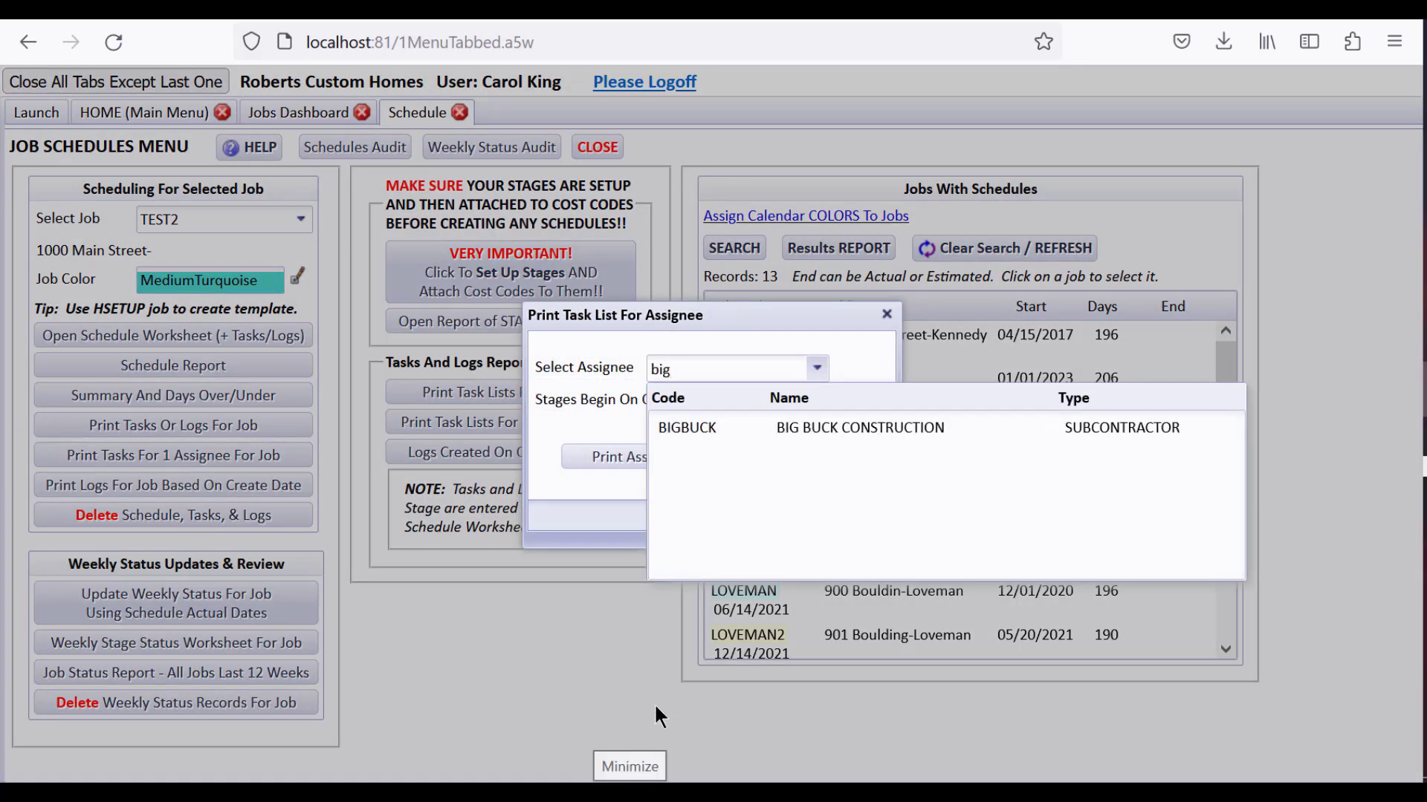
left_click(742, 422)
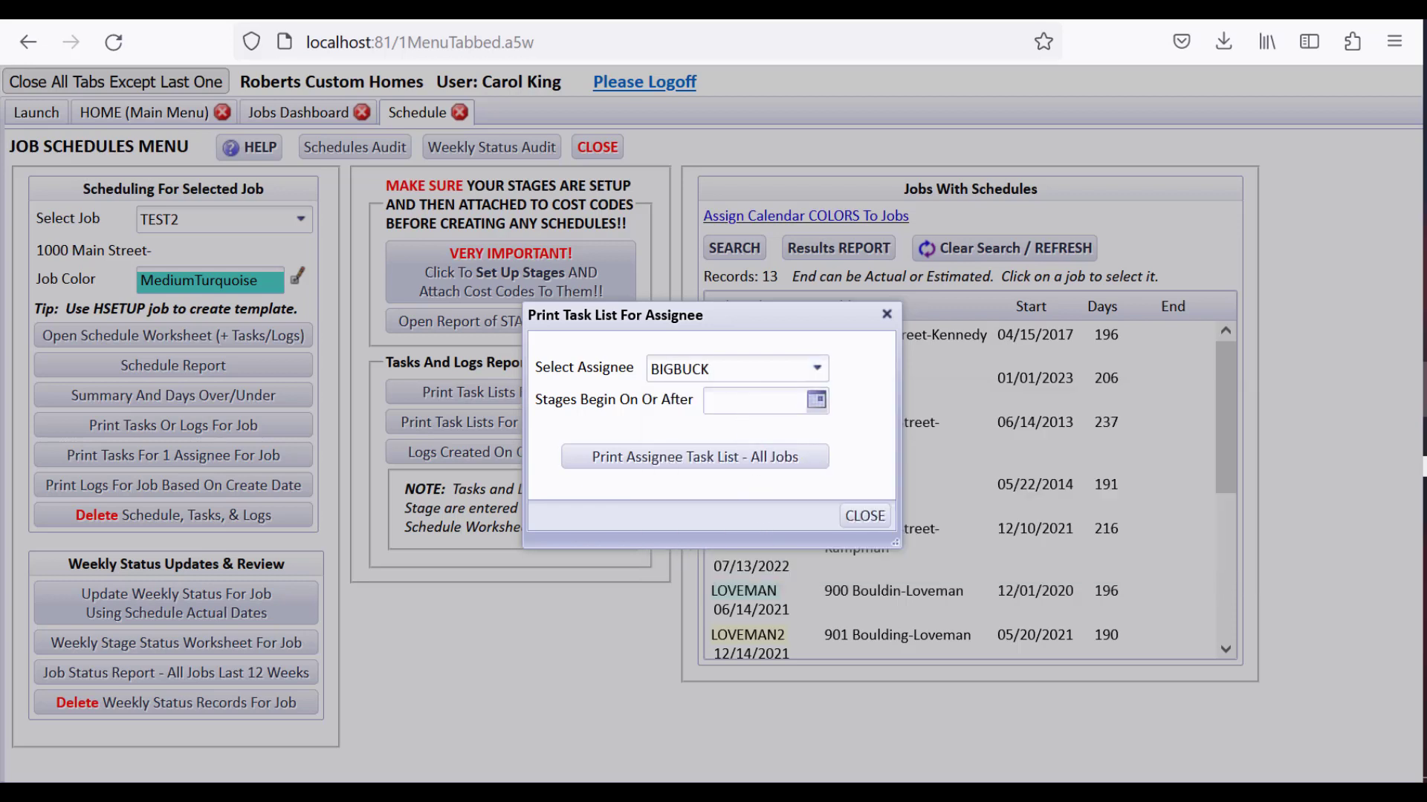
type("01/01/2015")
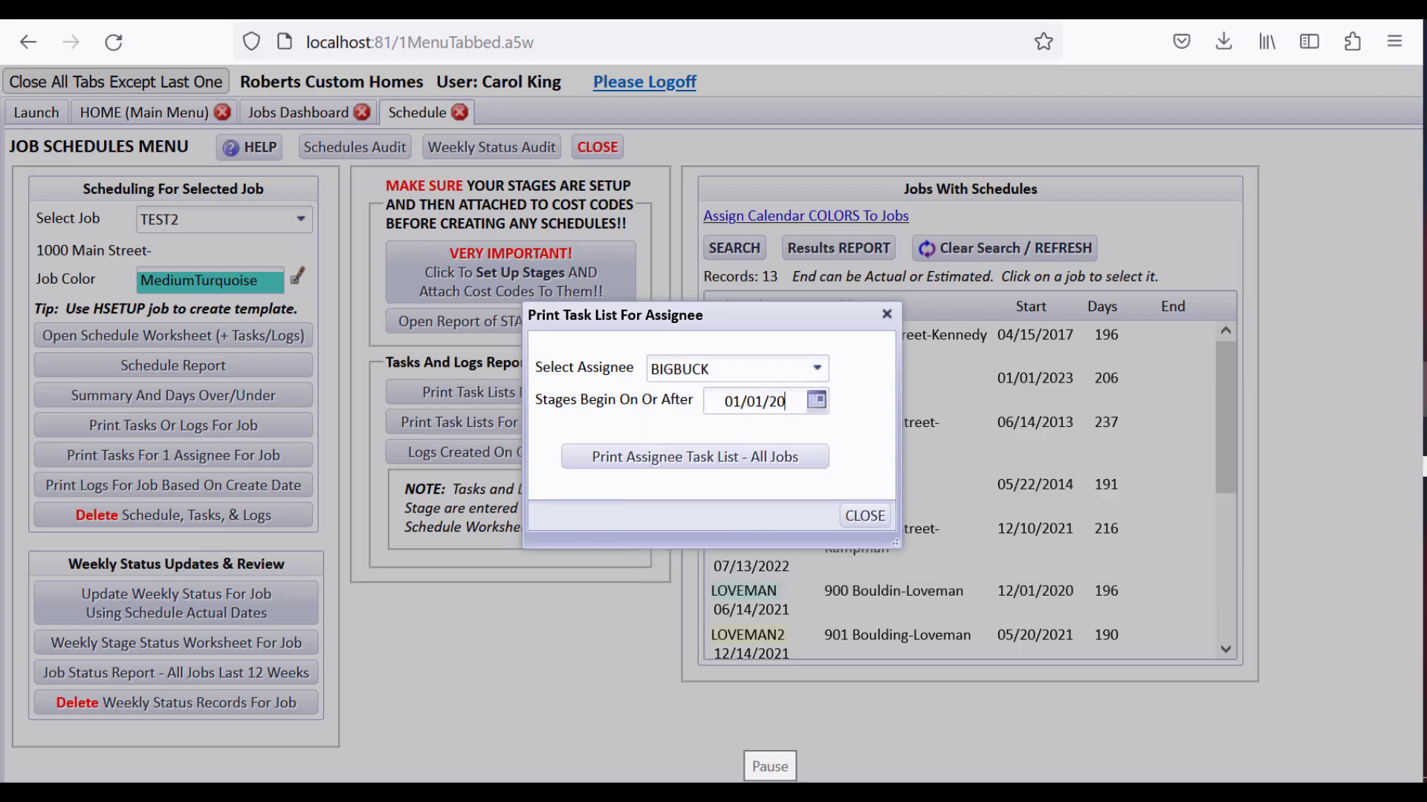
key("Tab")
left_click(698, 459)
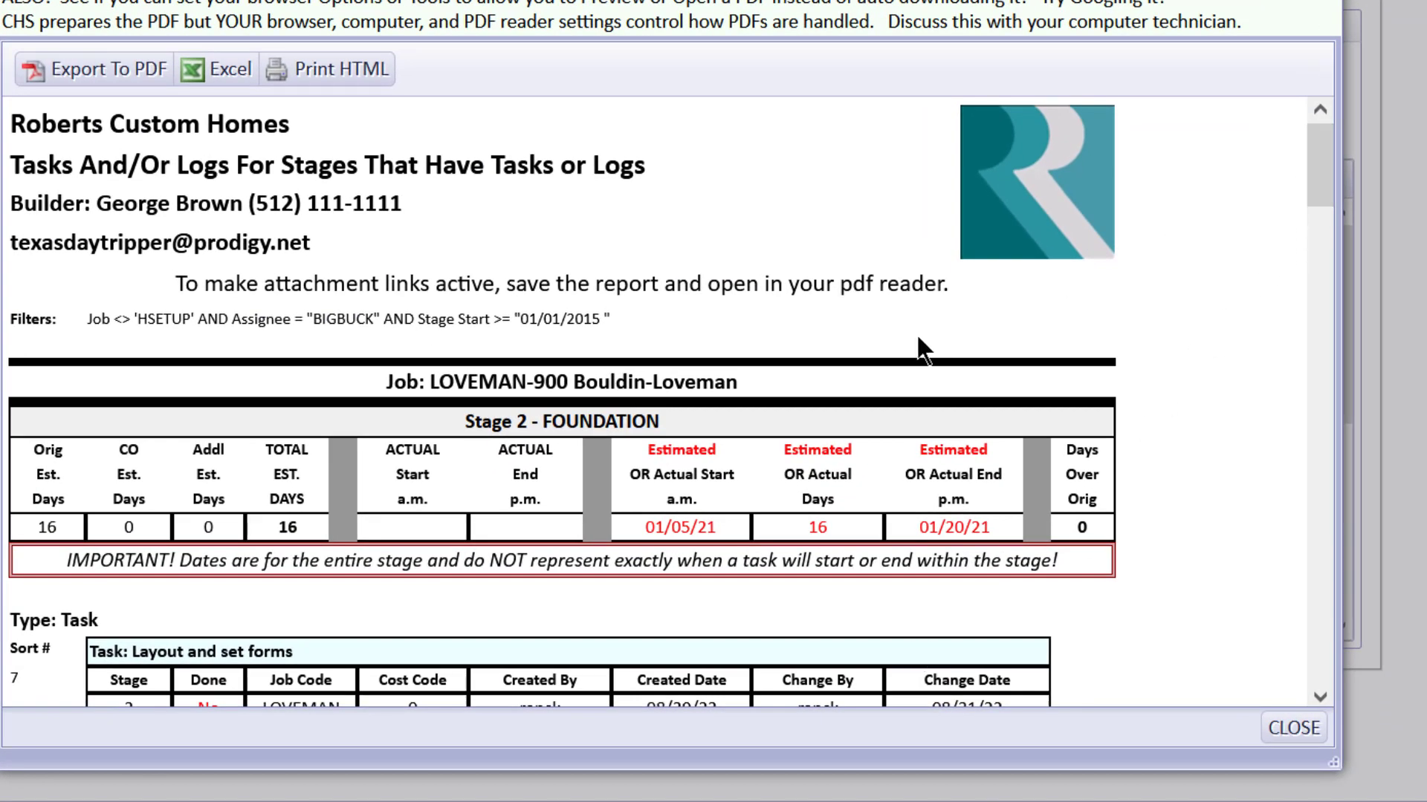
Step: Scroll through BIGBUCK's task list report, then close the report and its dialog
left_click_drag(1323, 174, 1305, 422)
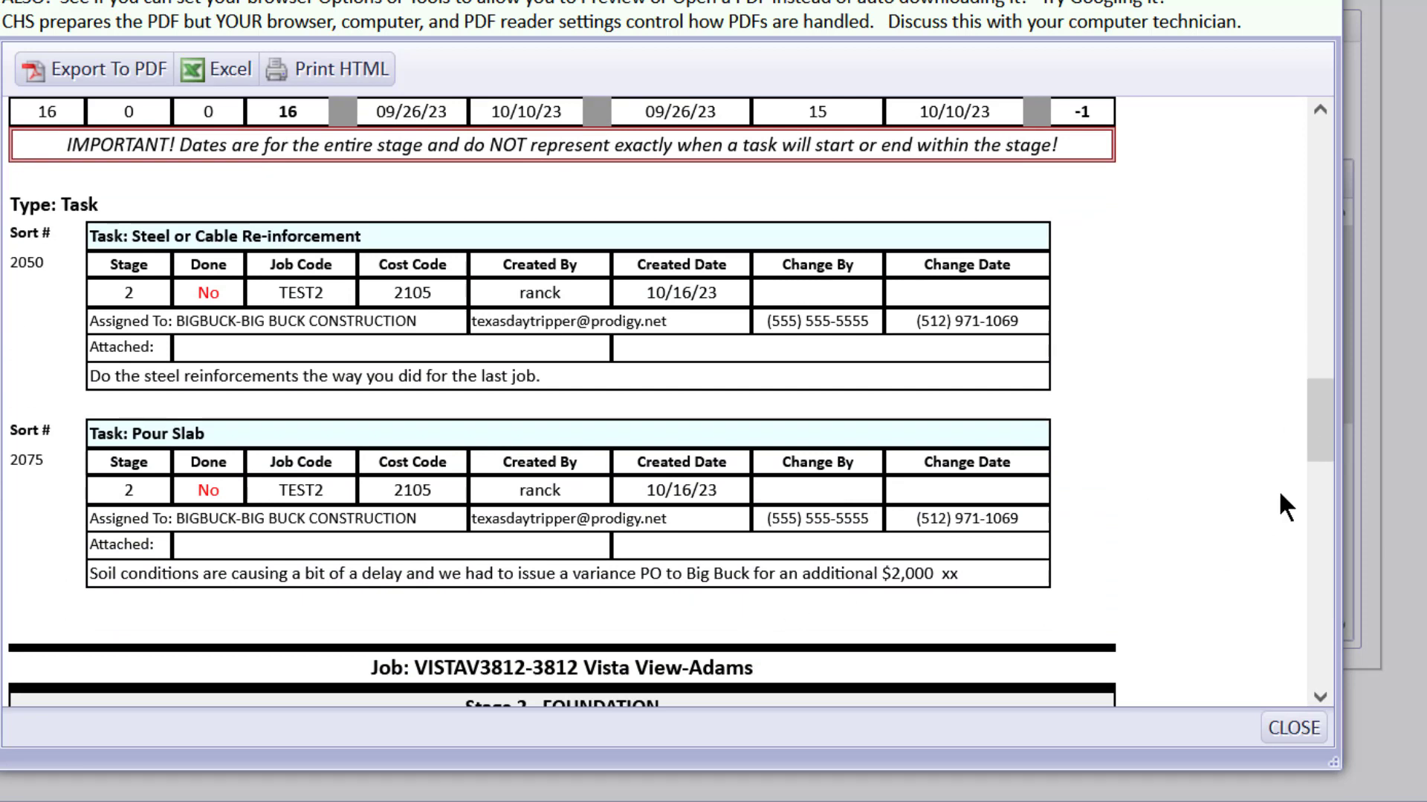
left_click_drag(1322, 402, 1317, 370)
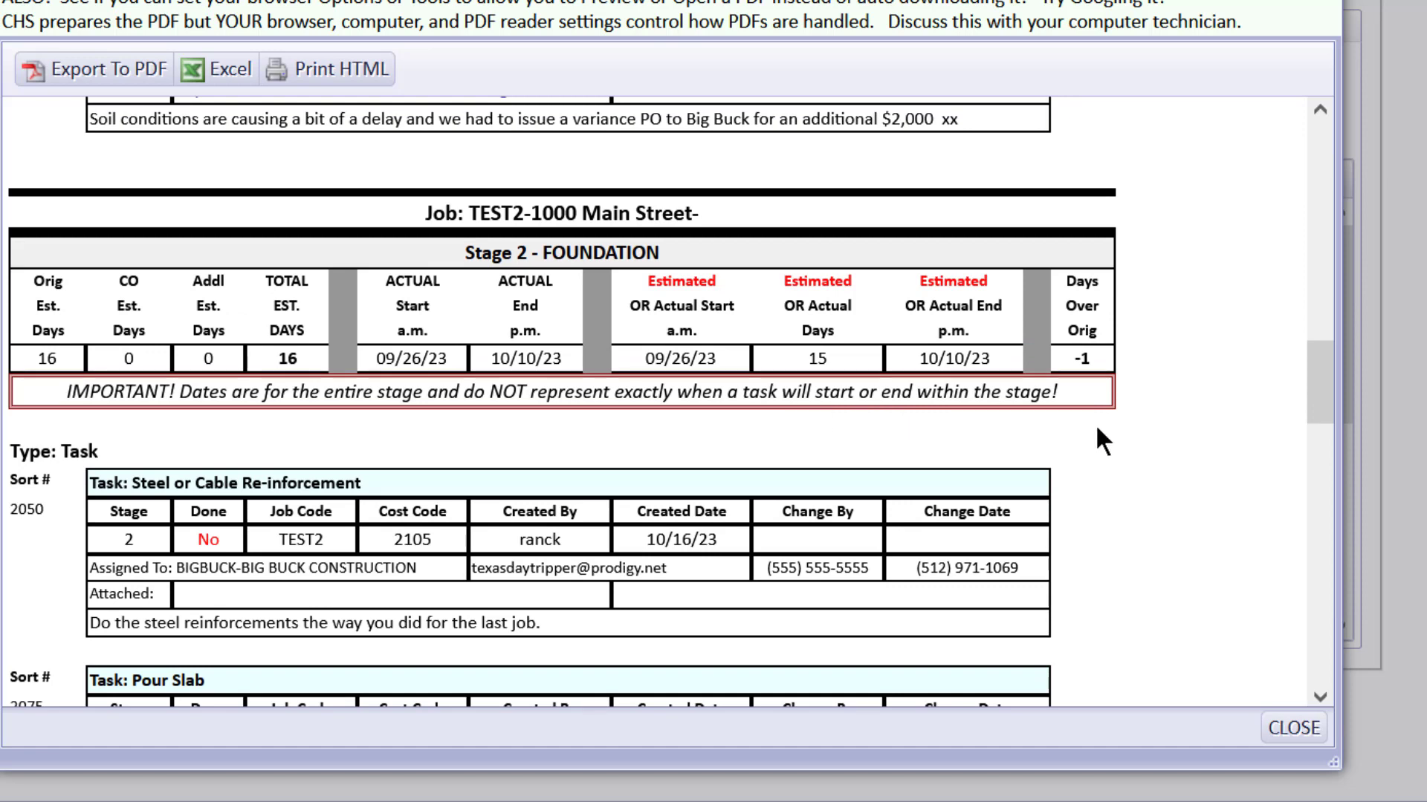
scroll(1314, 372, "down", 1)
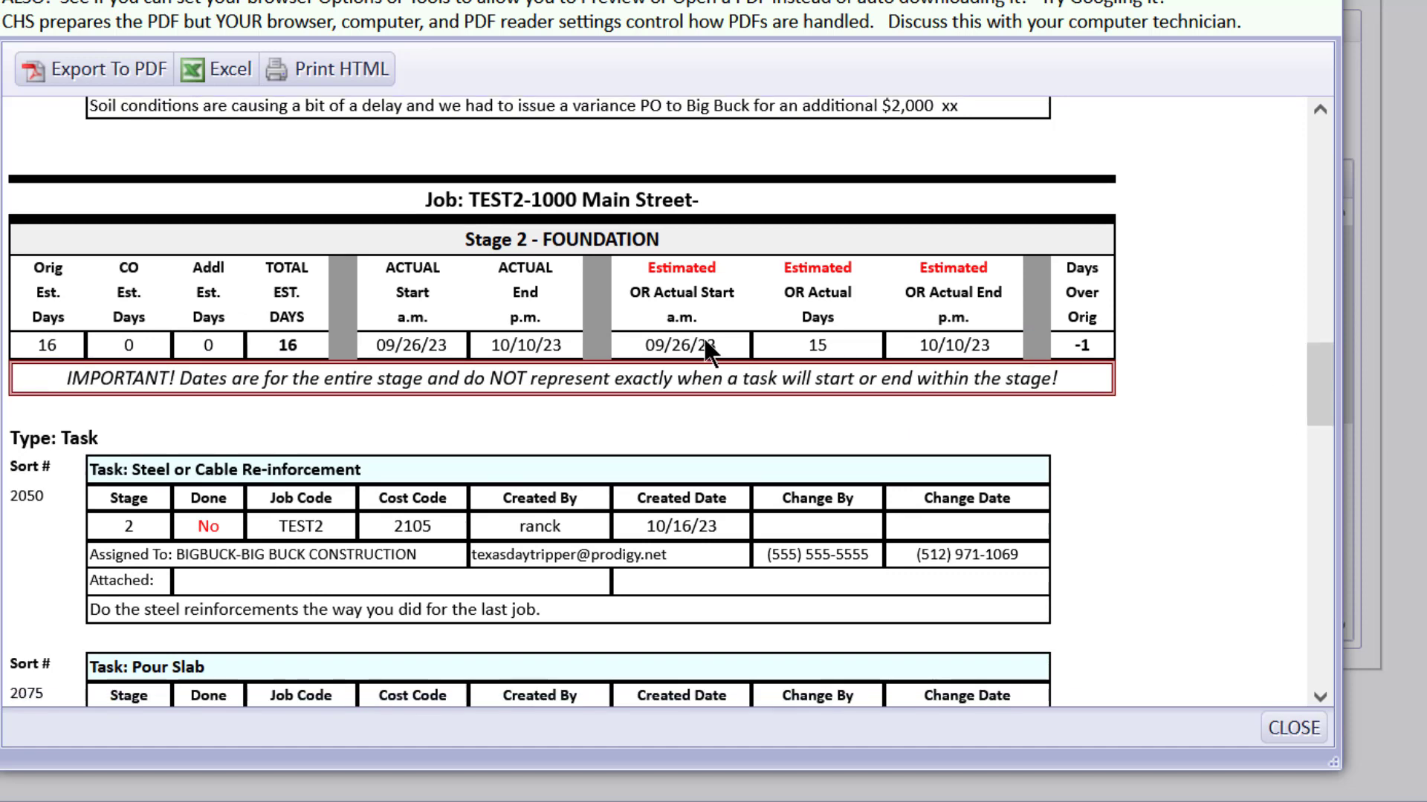
left_click_drag(1317, 372, 1287, 659)
left_click(1291, 728)
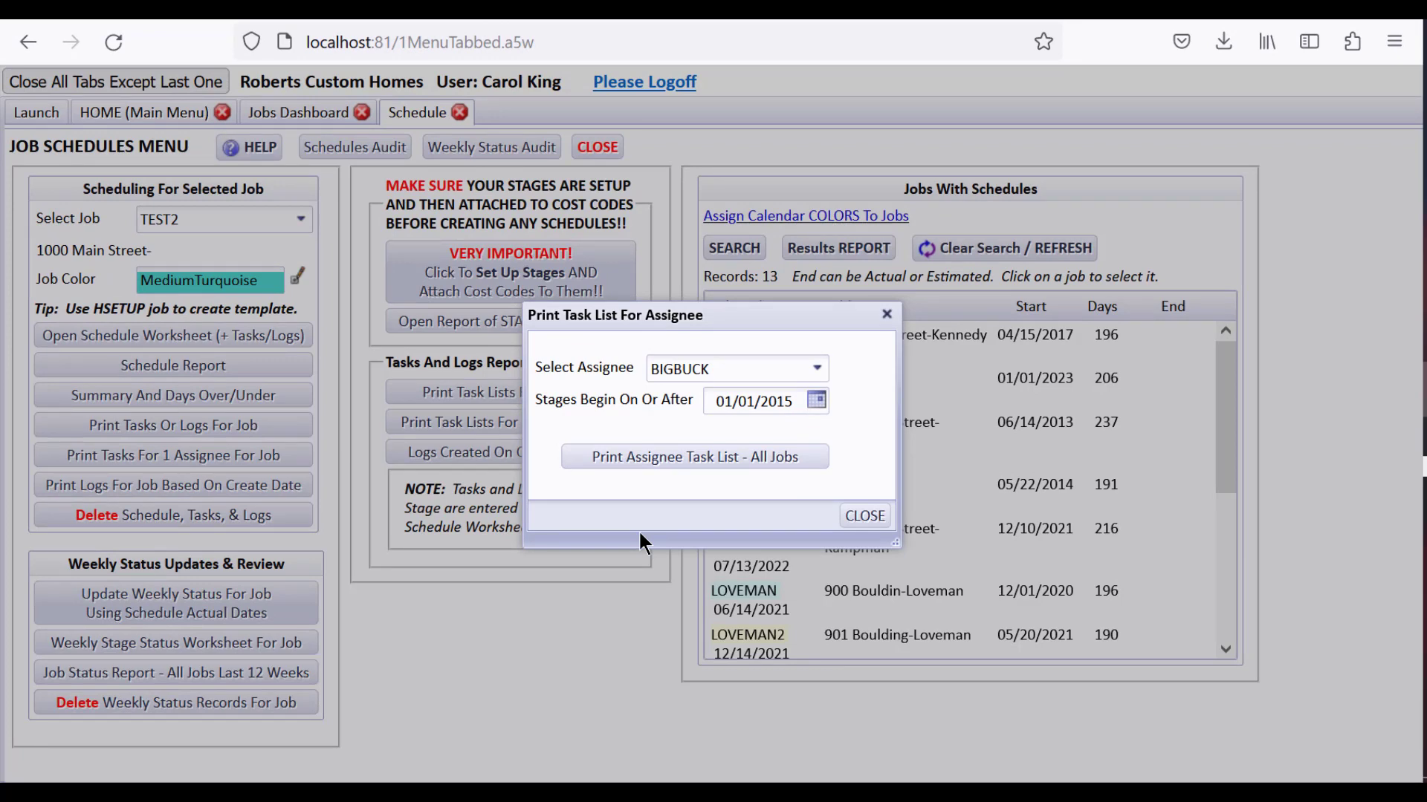
left_click(857, 516)
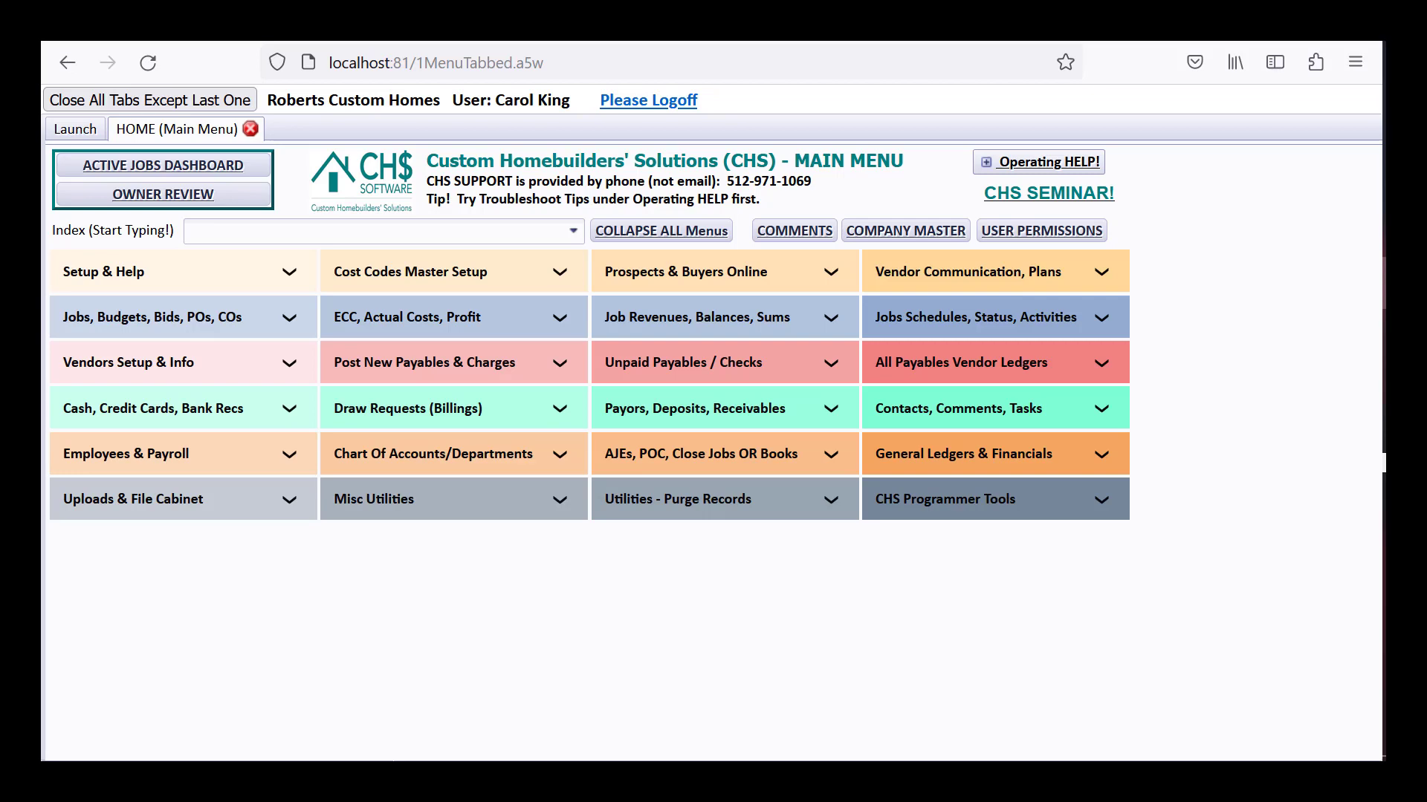
Step: Make SMITHJOHN the active job and glance at its job schedule
left_click(189, 166)
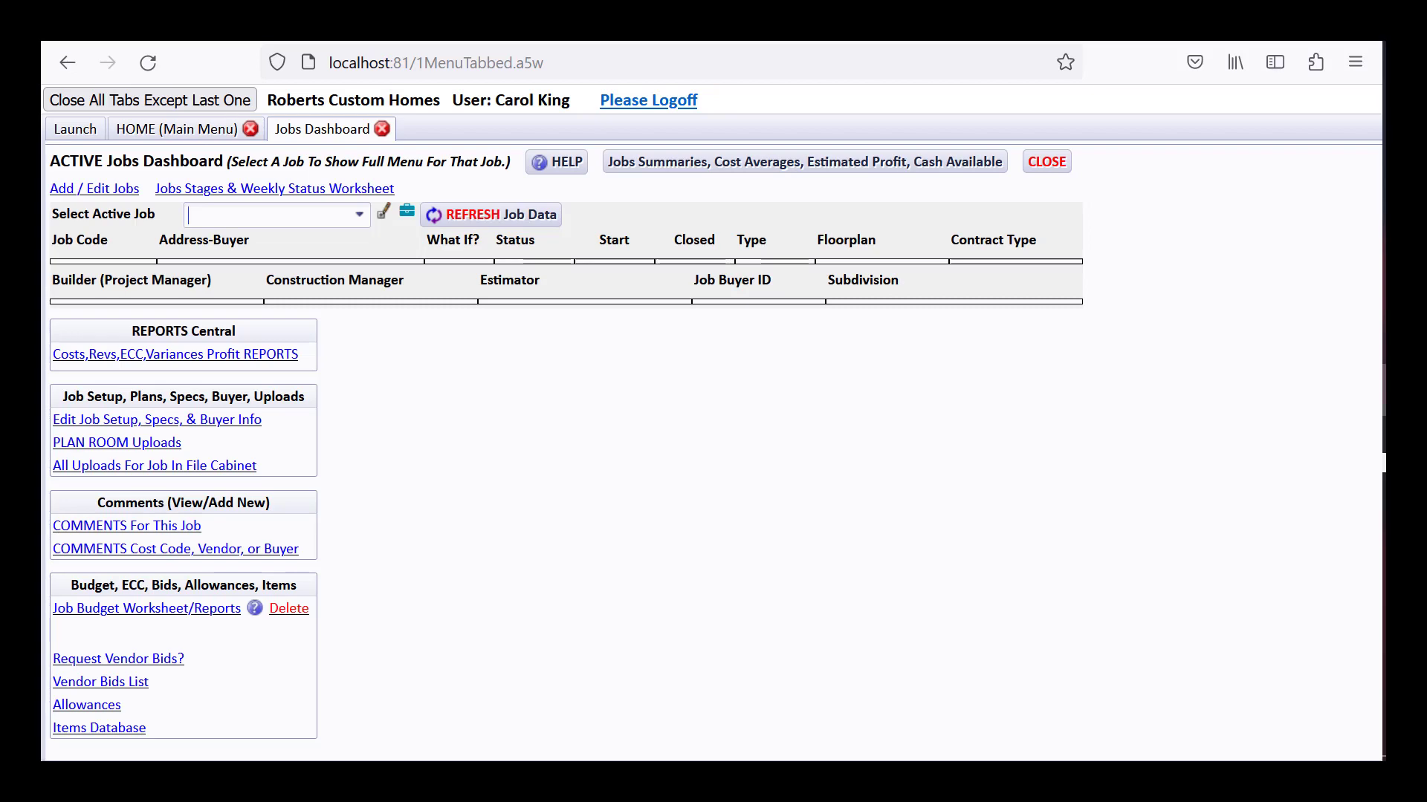
type("smithjohn")
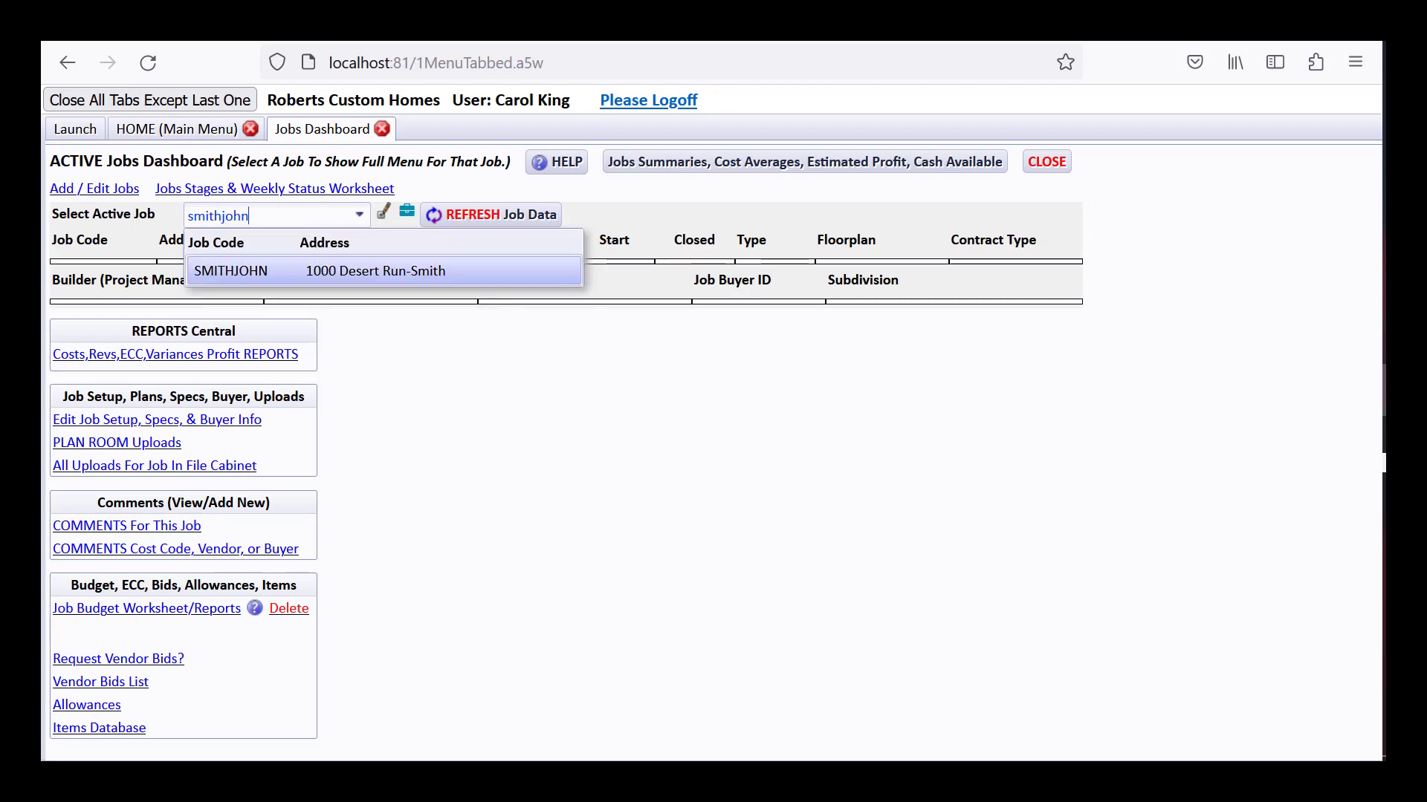
key("Return")
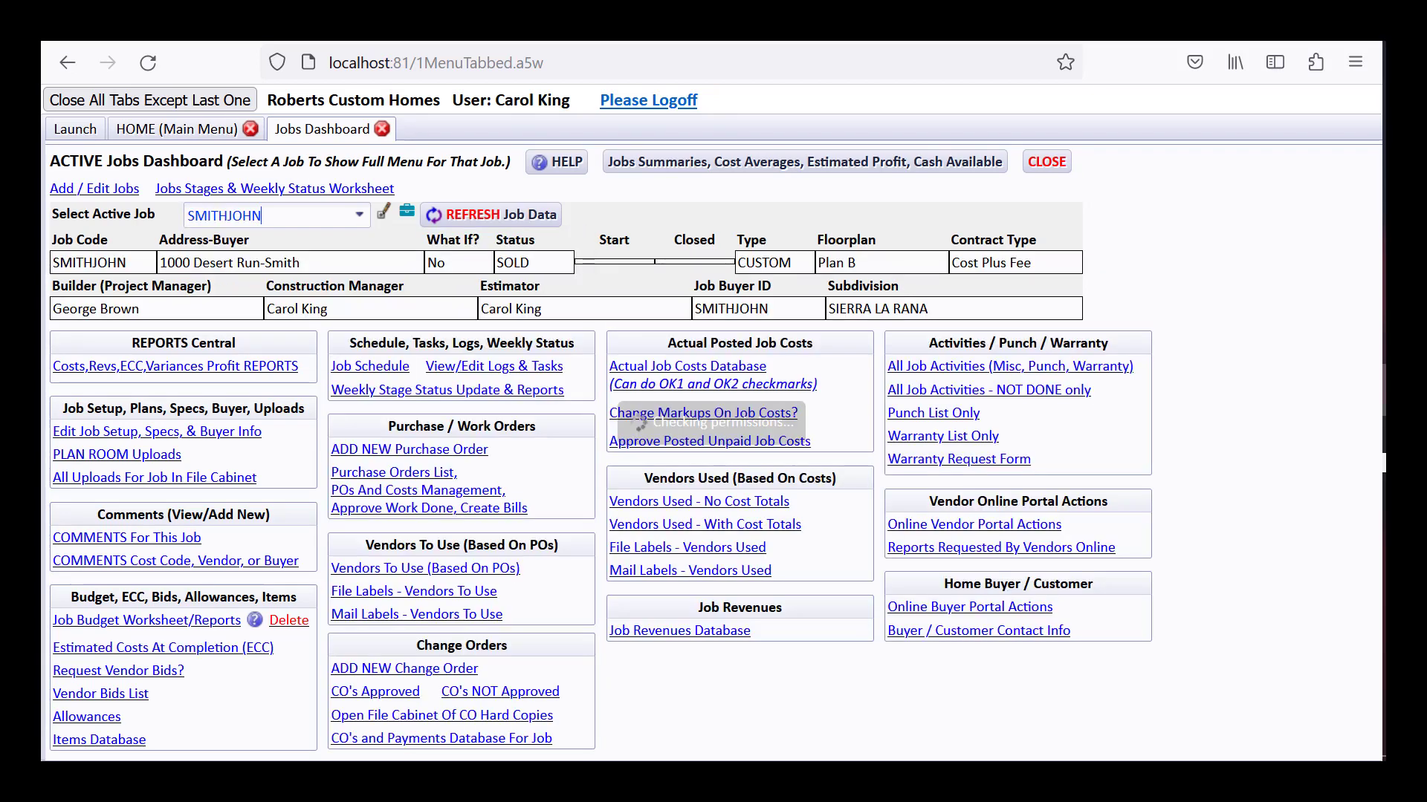
left_click(362, 367)
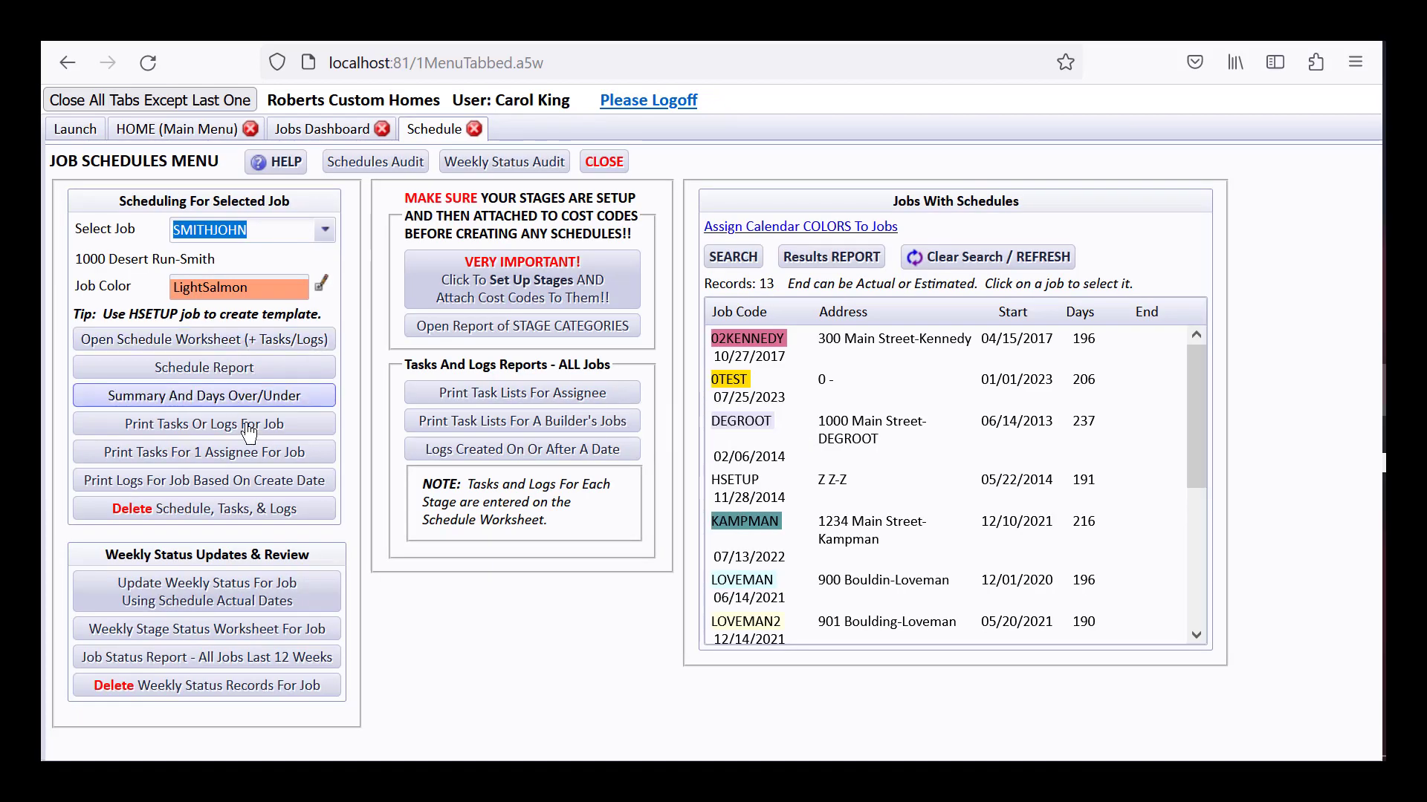
left_click(352, 131)
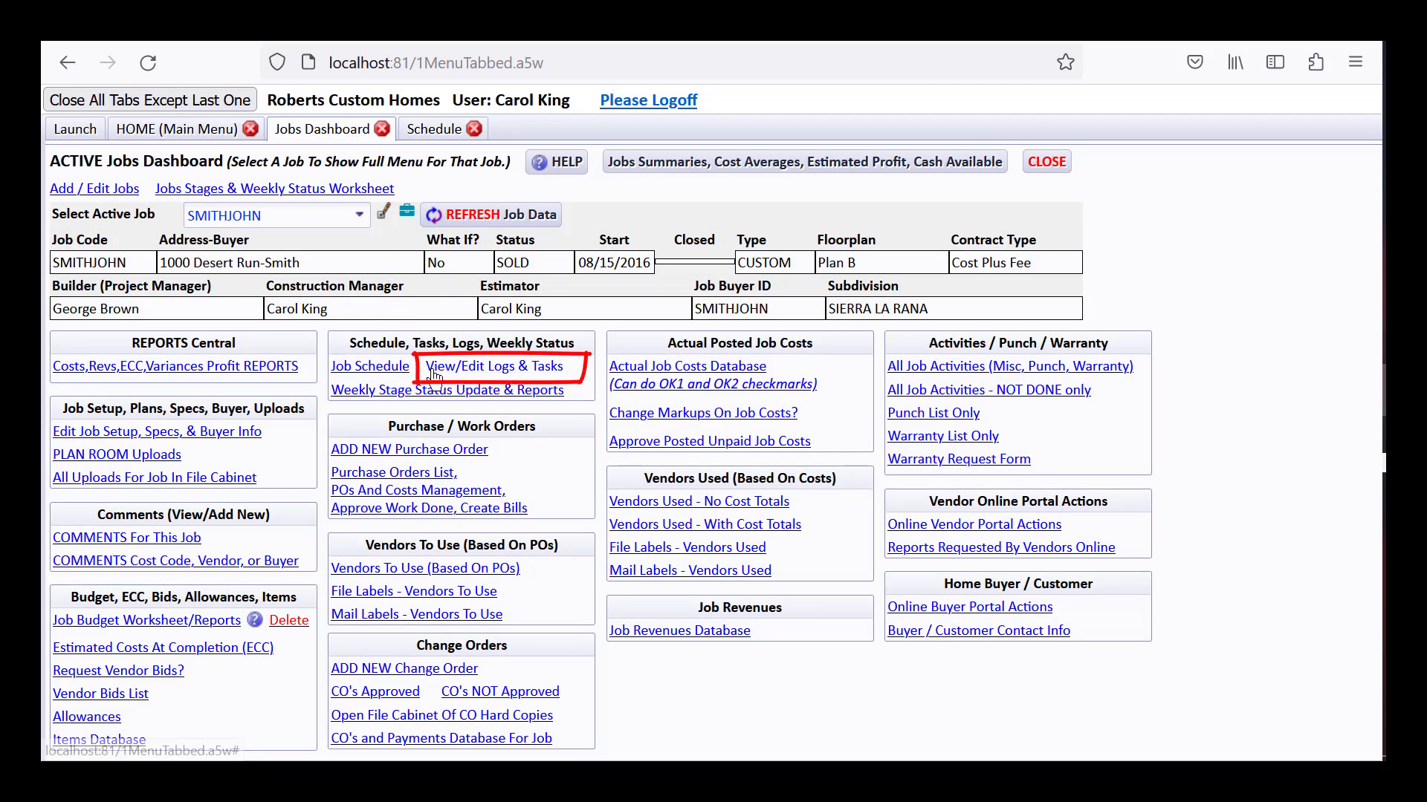
Step: Open SMITHJOHN's tasks and logs for stage 2 FOUNDATION and check its schedule report
left_click(518, 372)
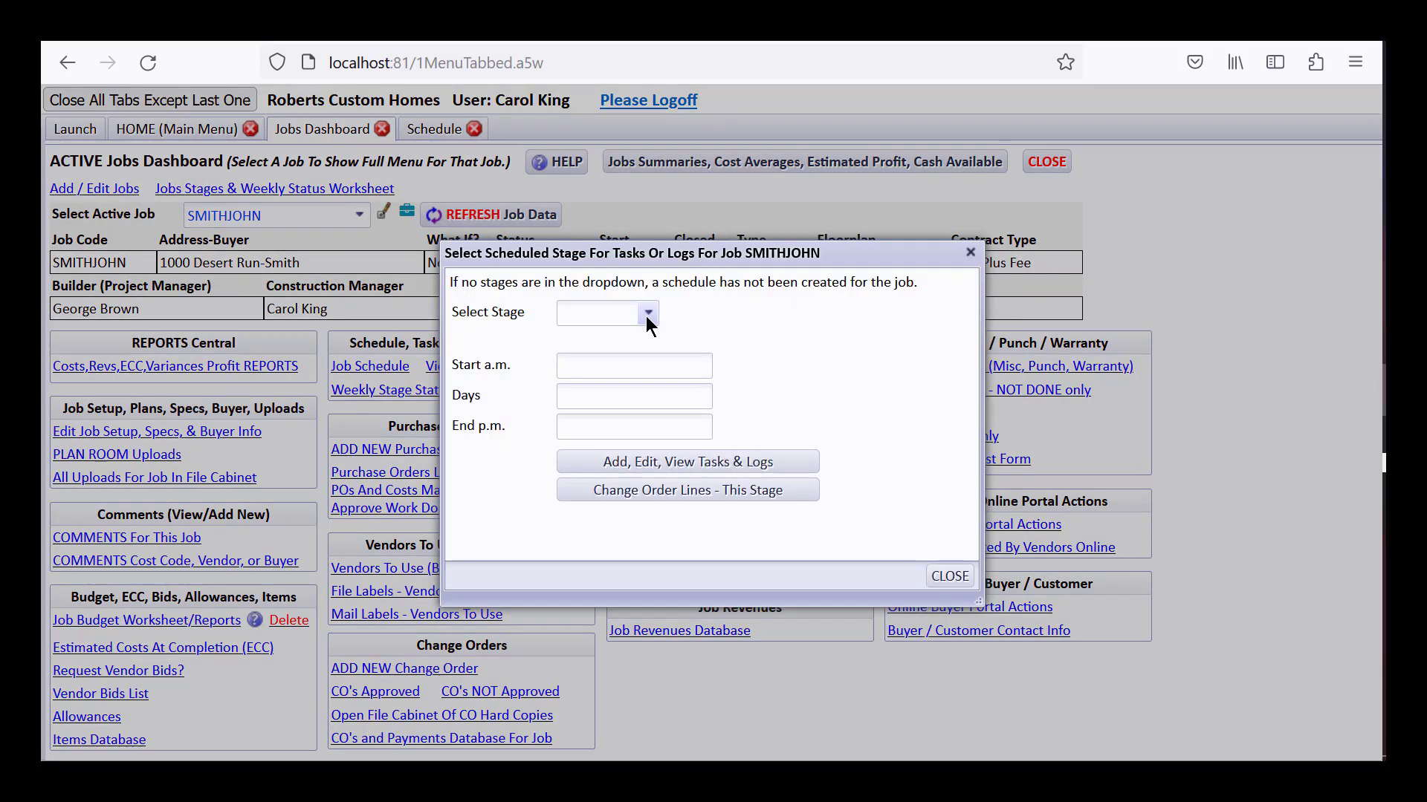
left_click(647, 314)
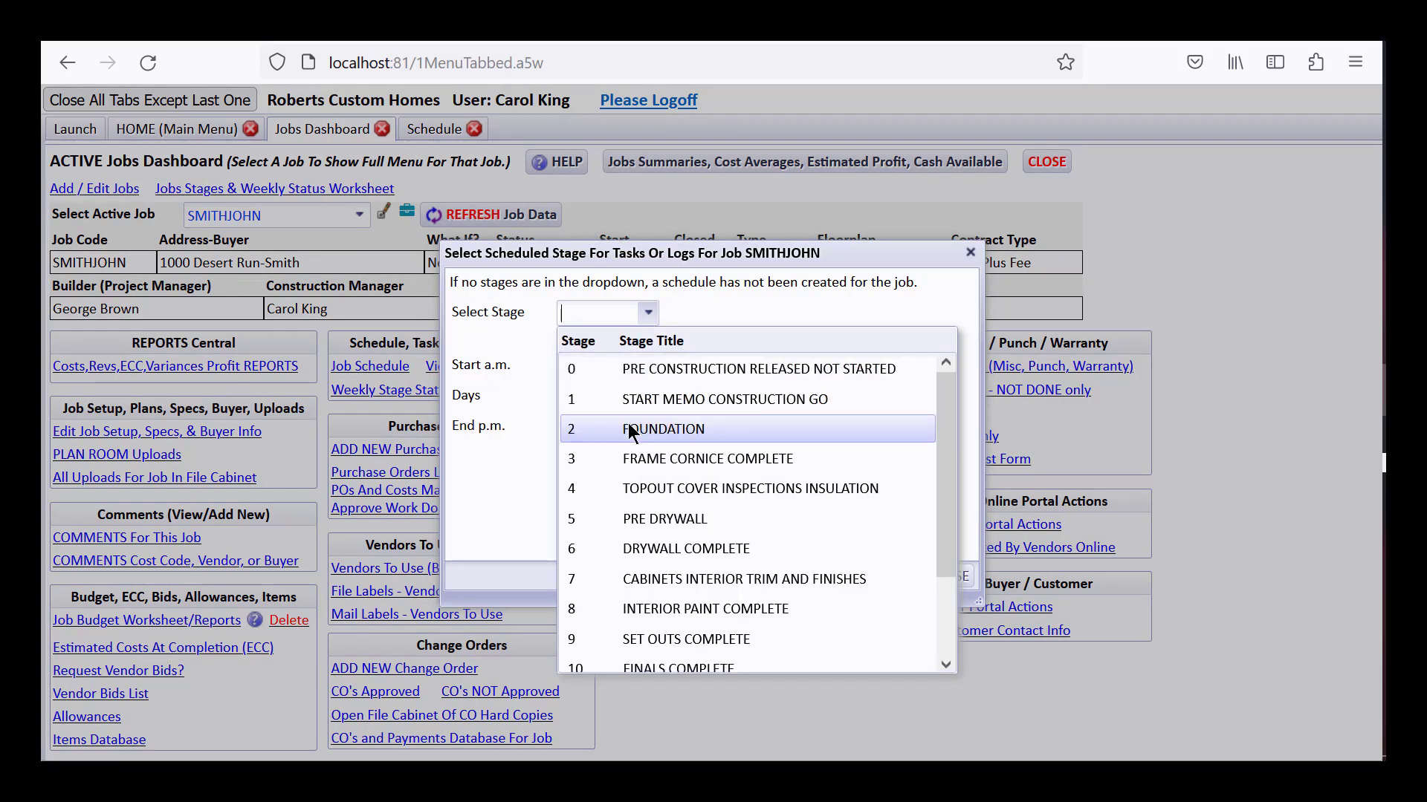
left_click(628, 428)
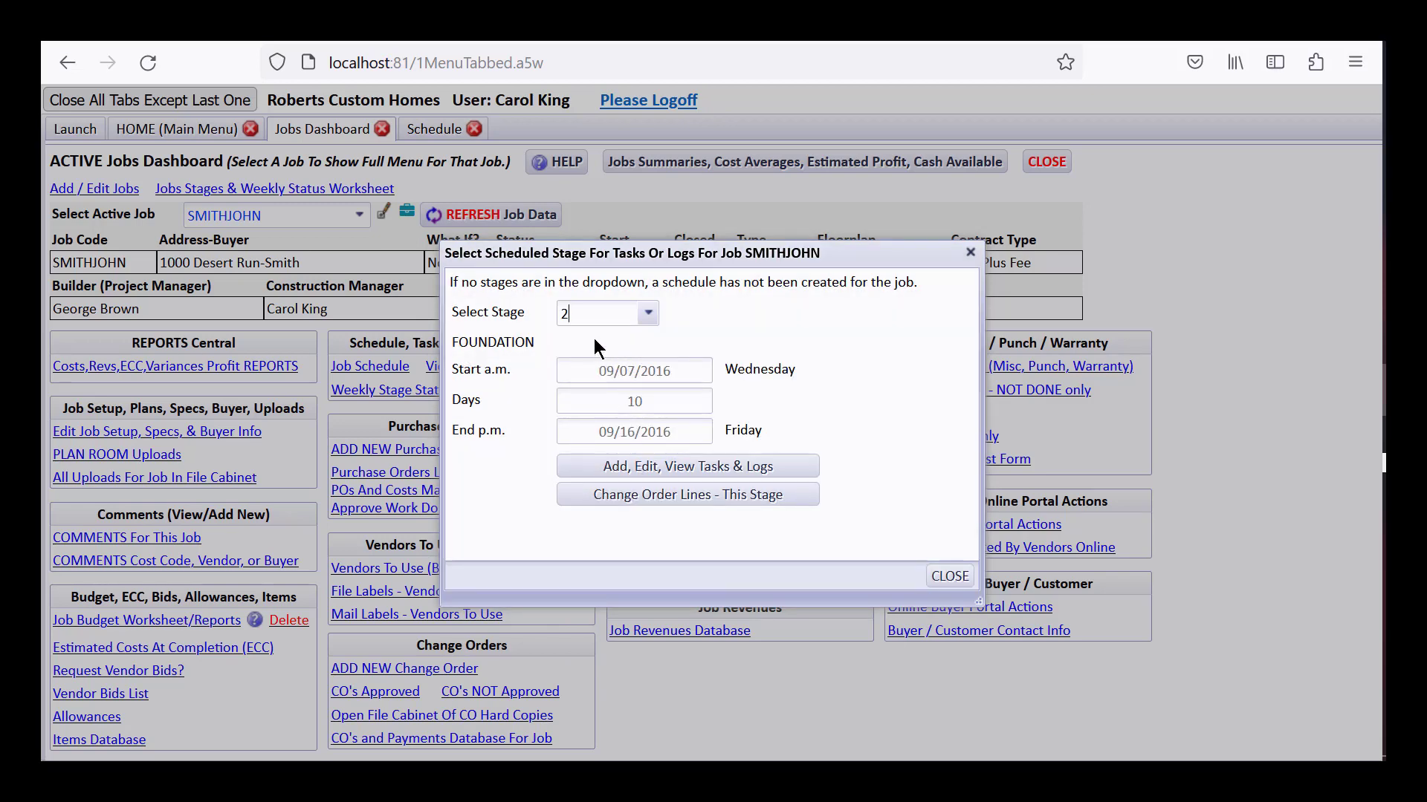
left_click(576, 468)
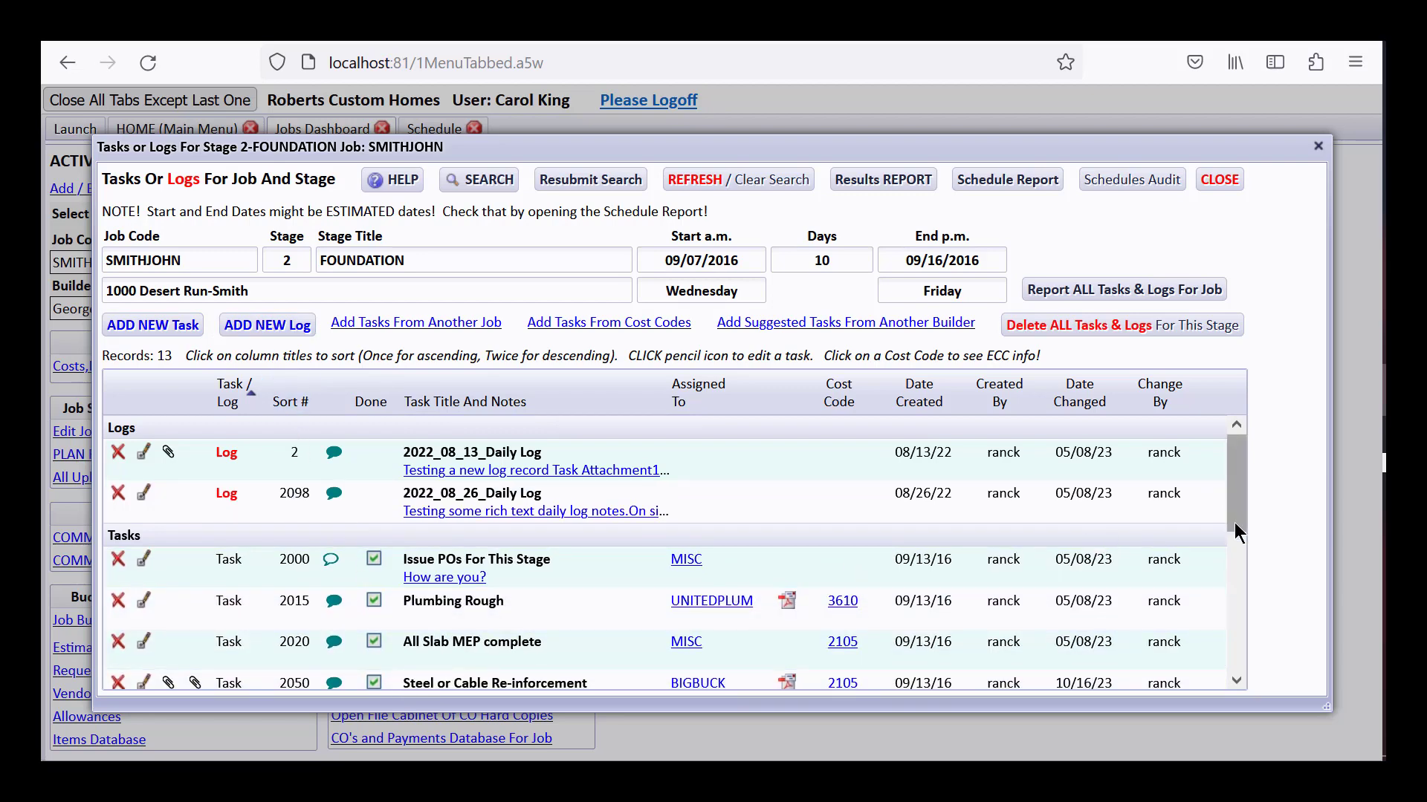
left_click_drag(1232, 505, 1232, 514)
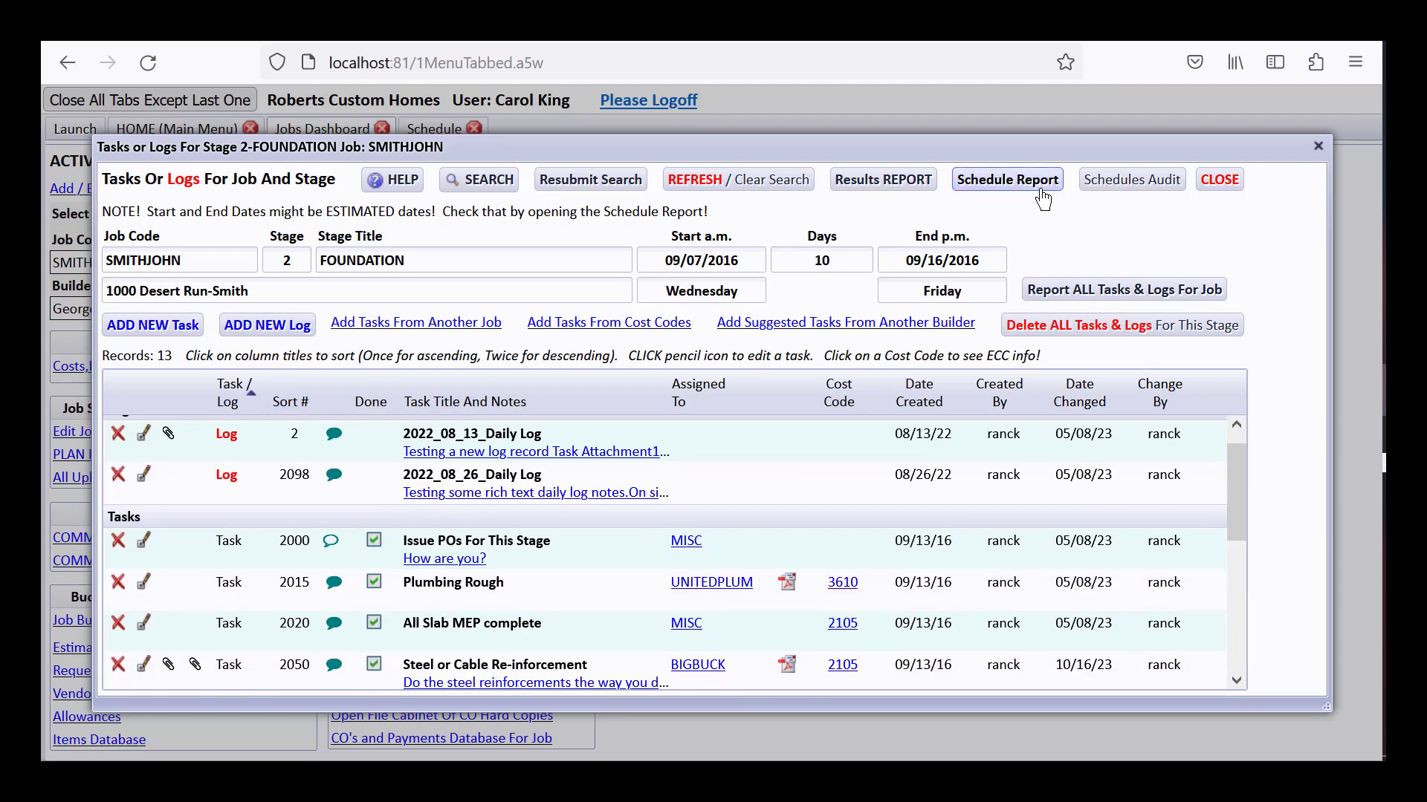
left_click(1007, 180)
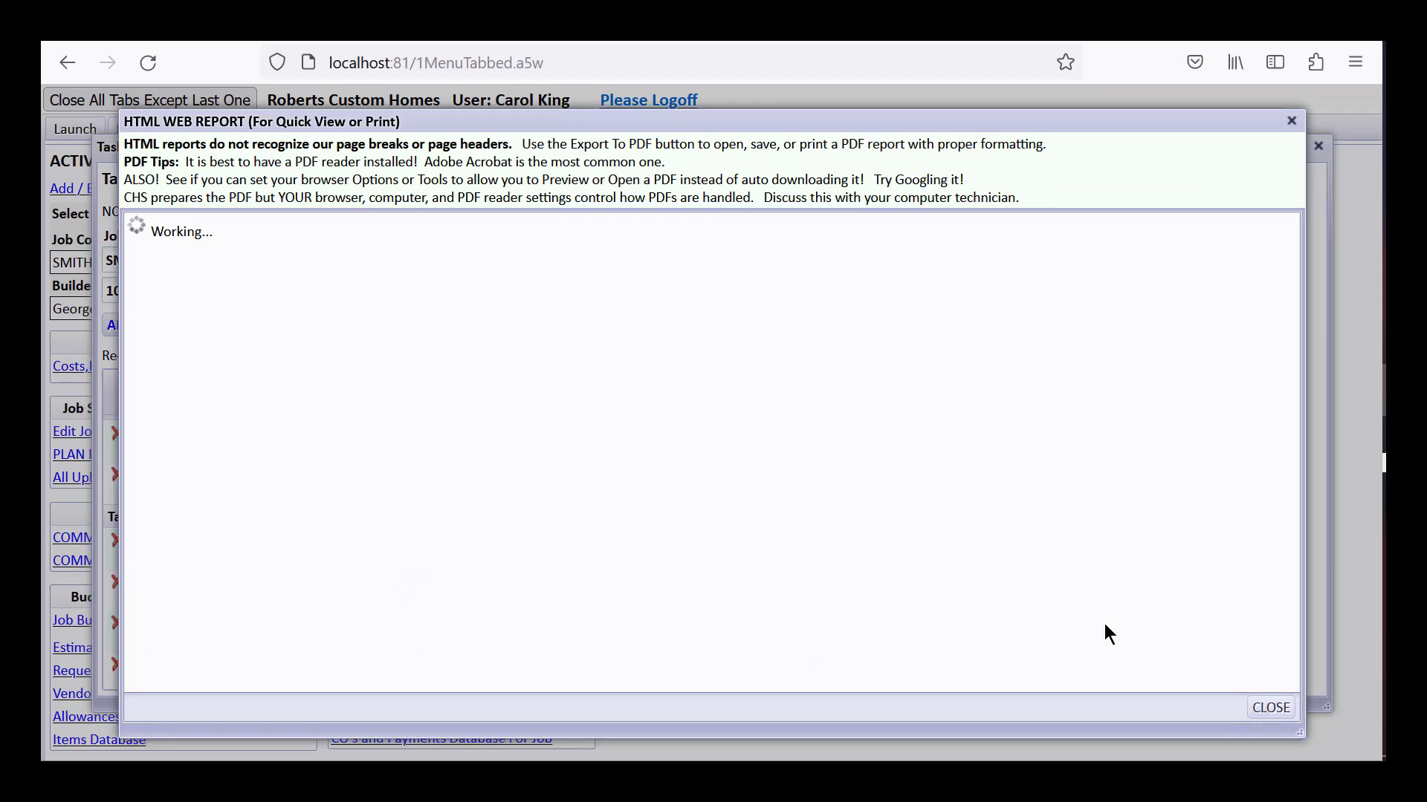
left_click(1270, 707)
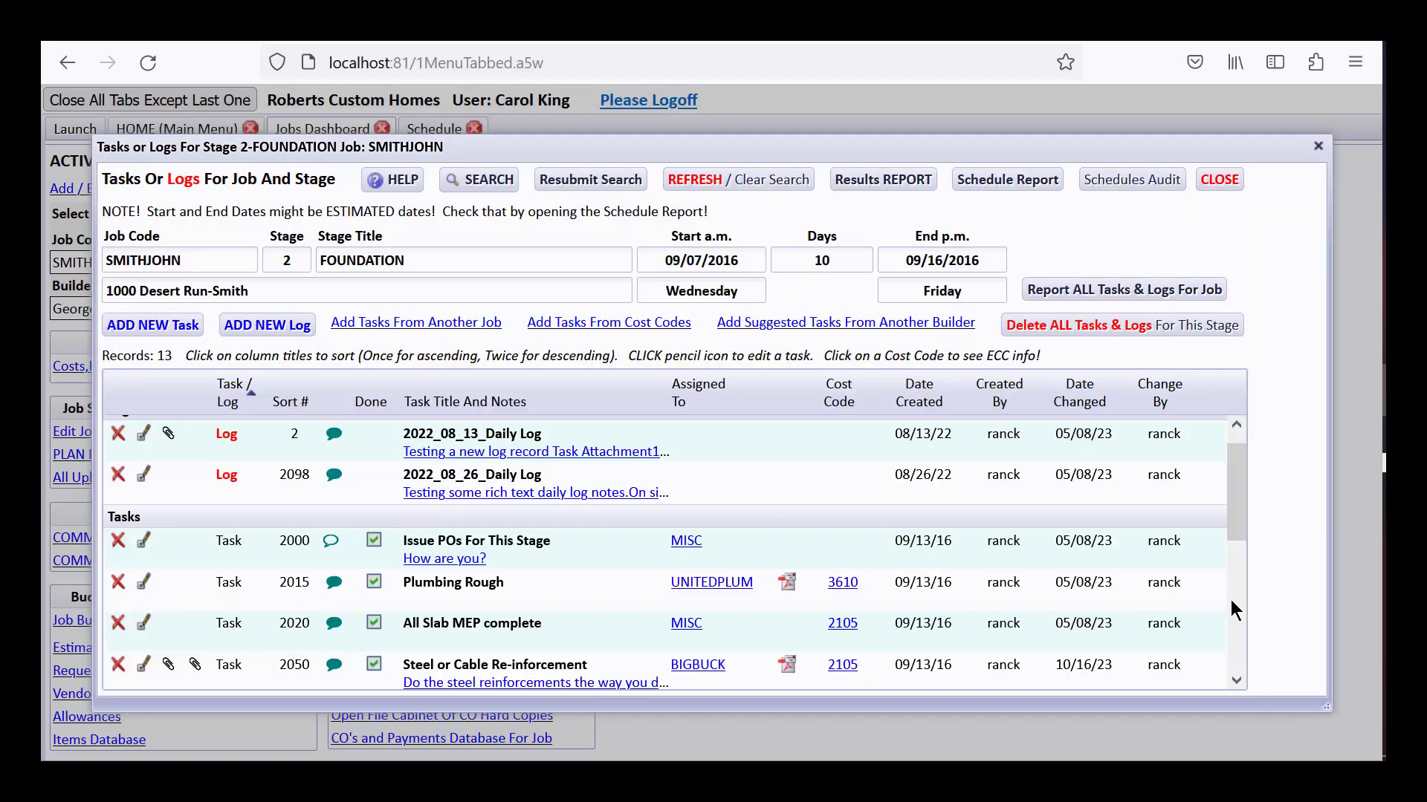
left_click(1218, 180)
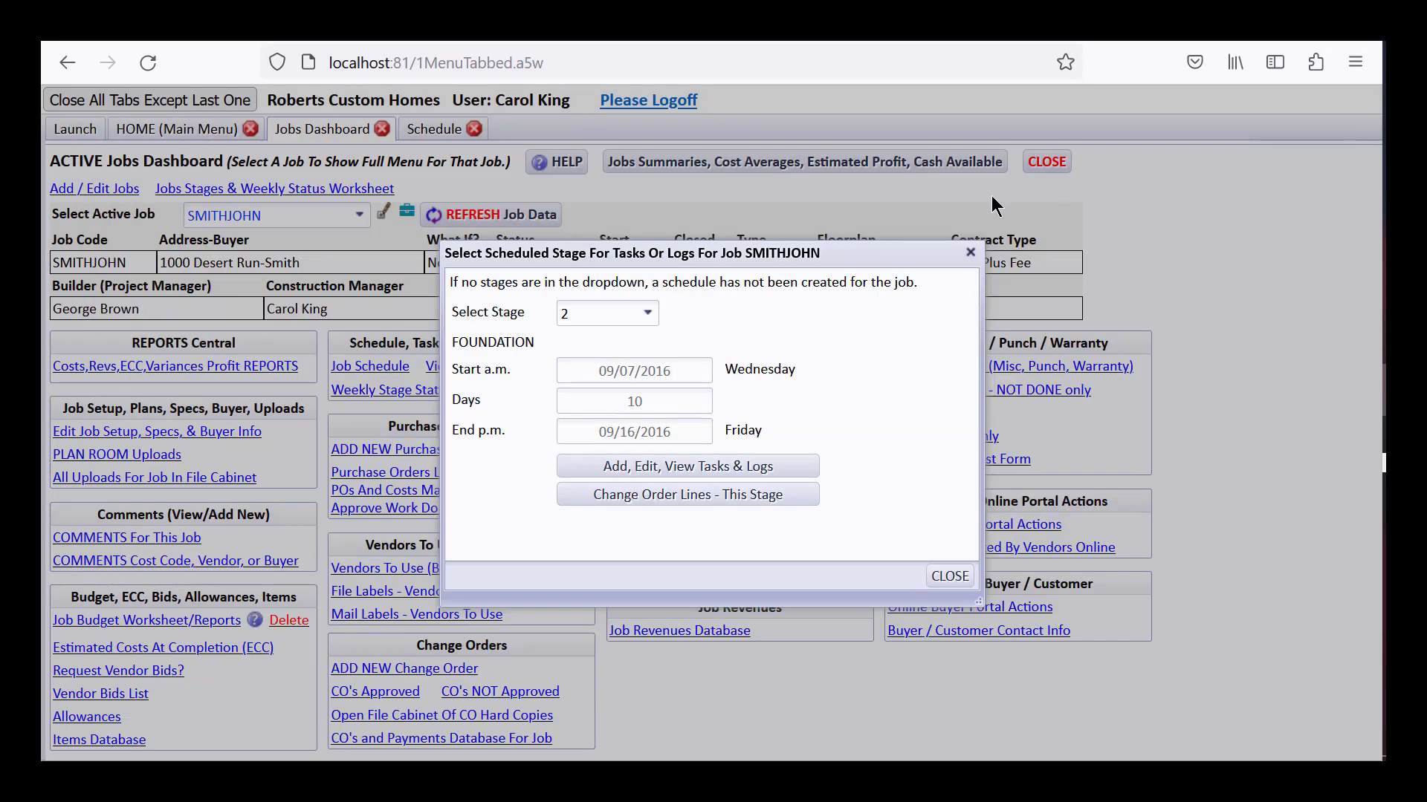
Step: Open SMITHJOHN's Purchase Orders criteria and set Stages To 2 FOUNDATION
left_click(941, 576)
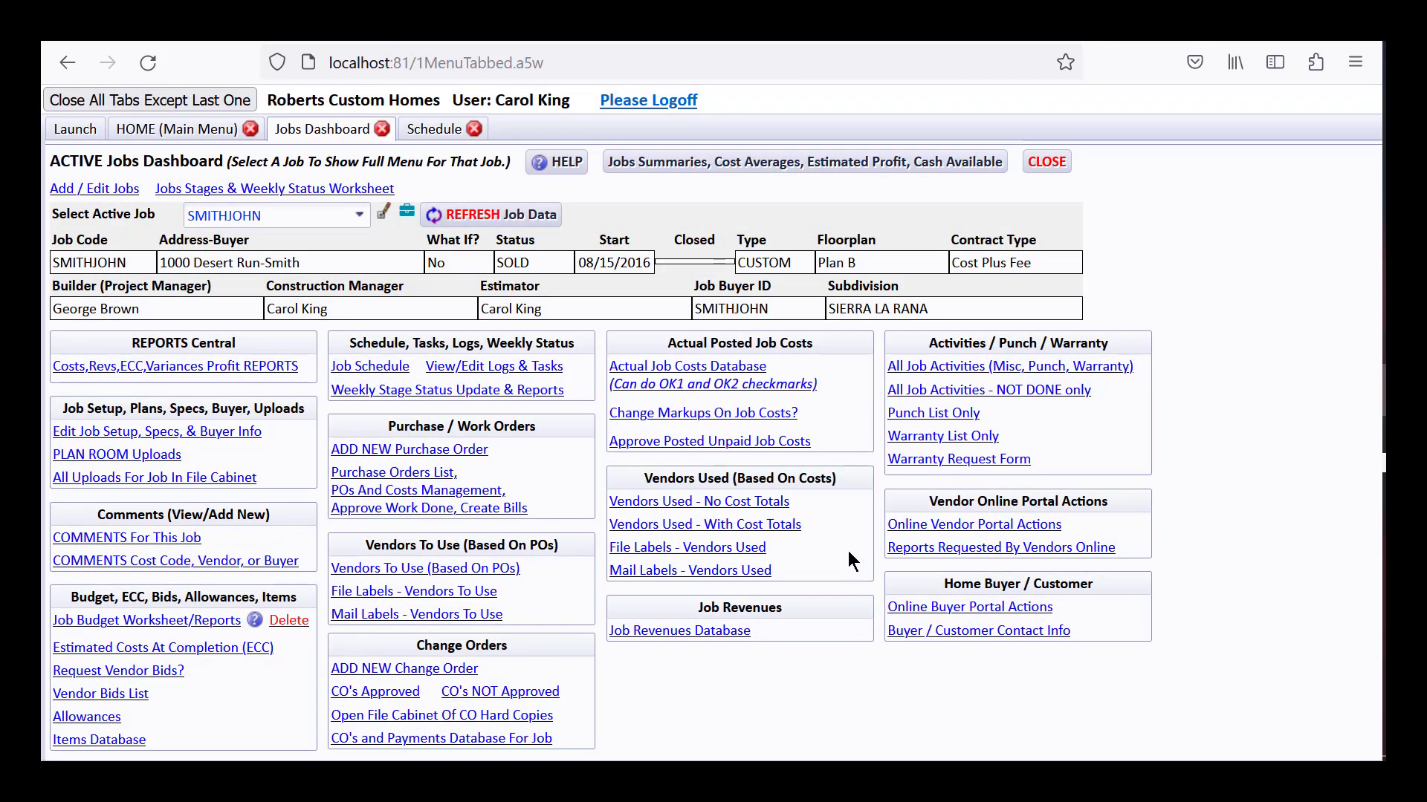
left_click(394, 492)
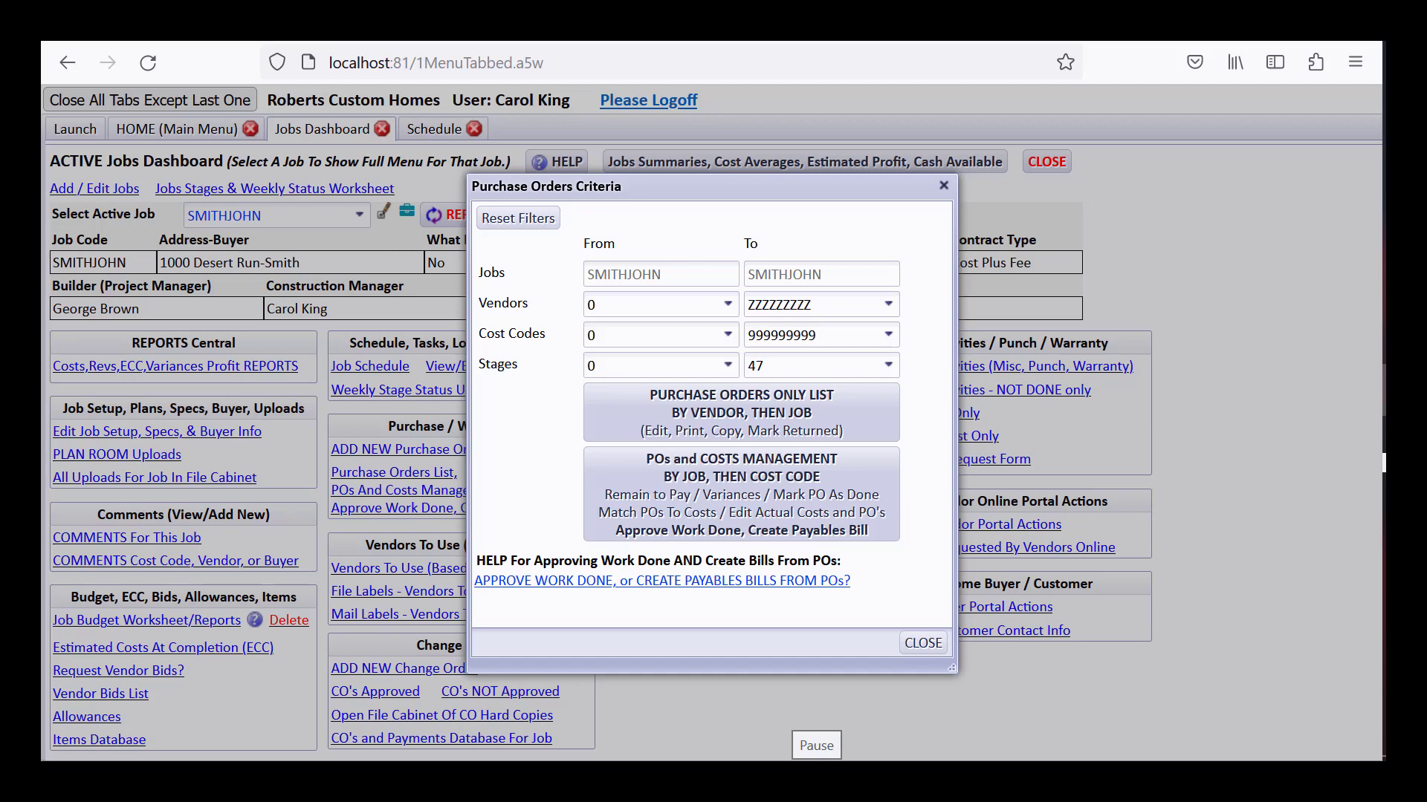
left_click(888, 364)
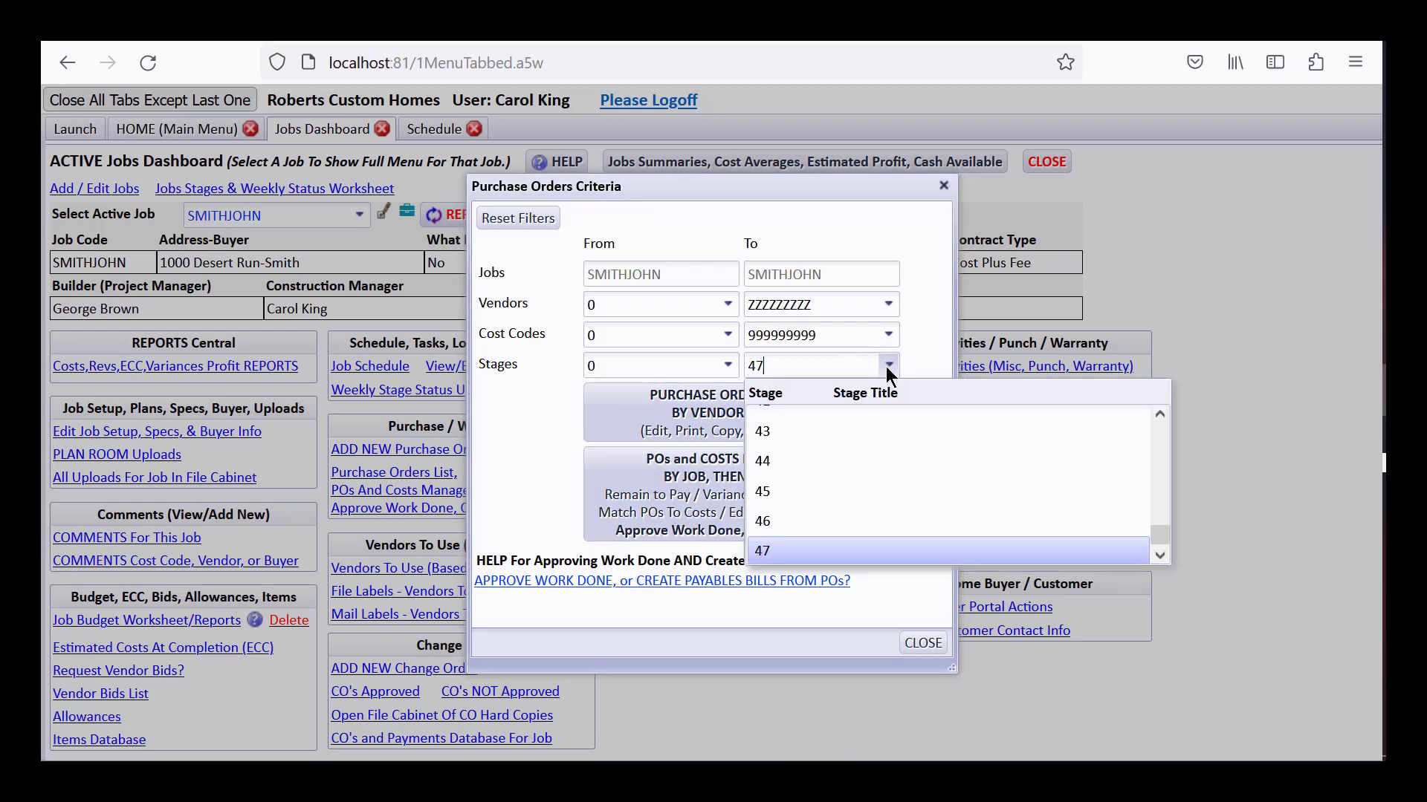
left_click_drag(1162, 537, 1163, 428)
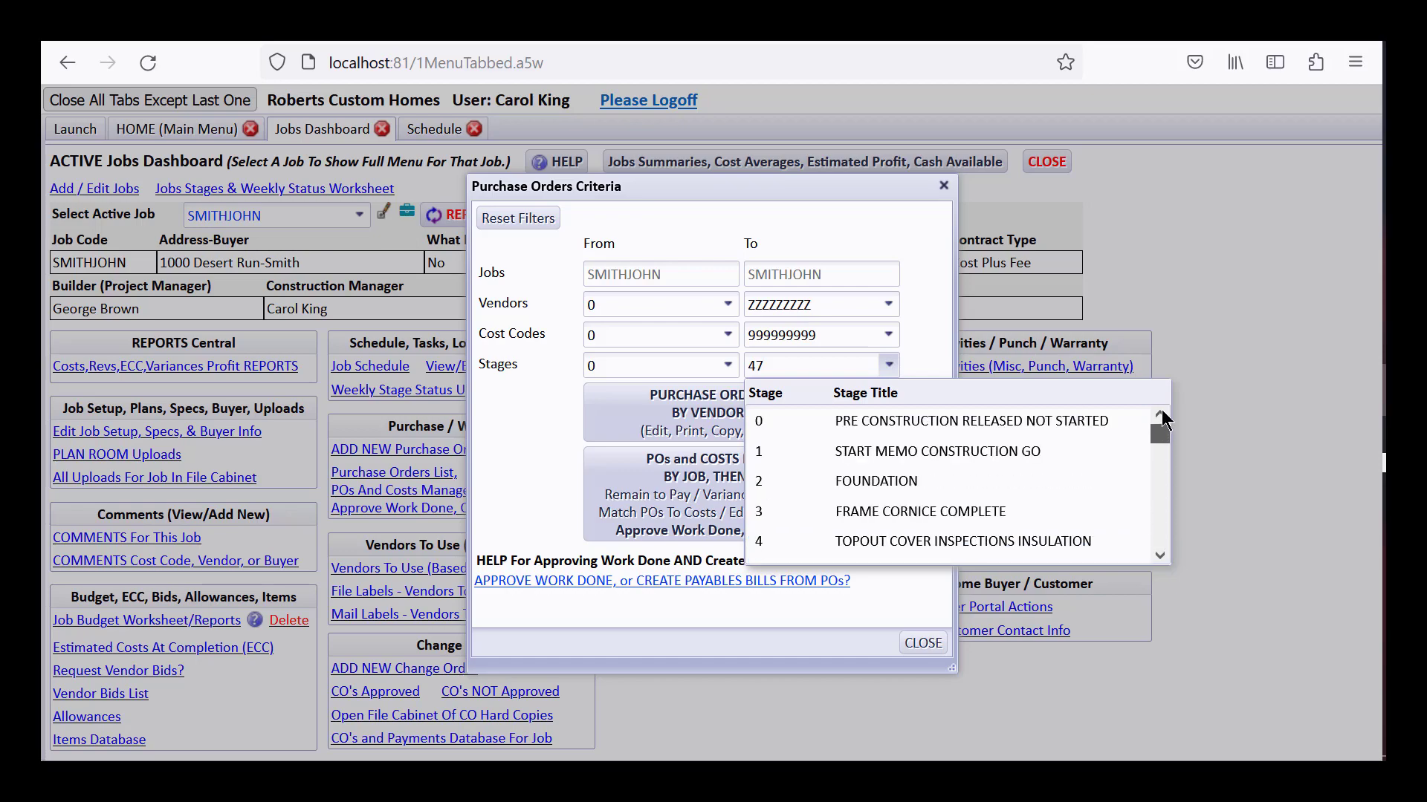
left_click(852, 484)
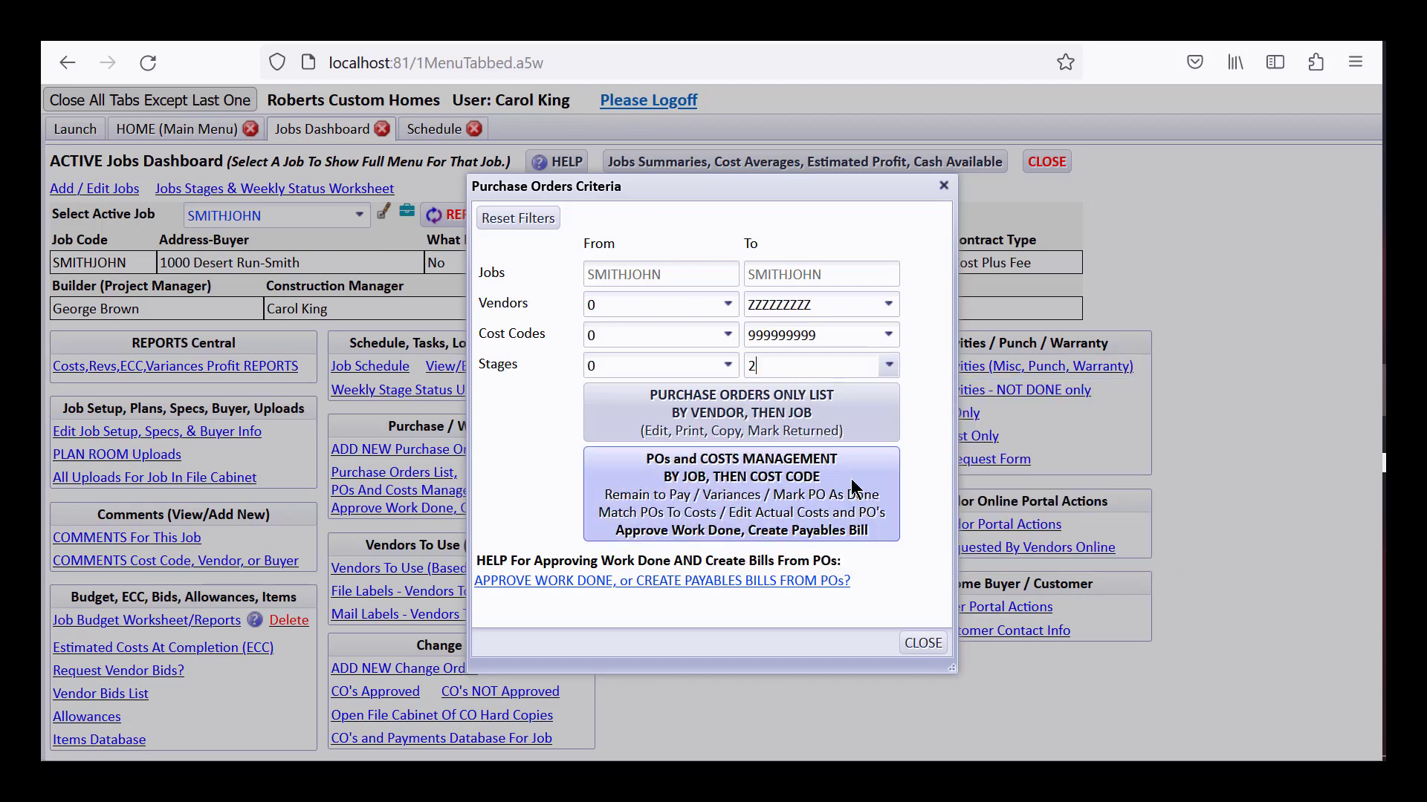
Step: Scroll the 19 SMITHJOHN POs and costs for stages 0–2, checking a FOUNDATION stage link
left_click(672, 499)
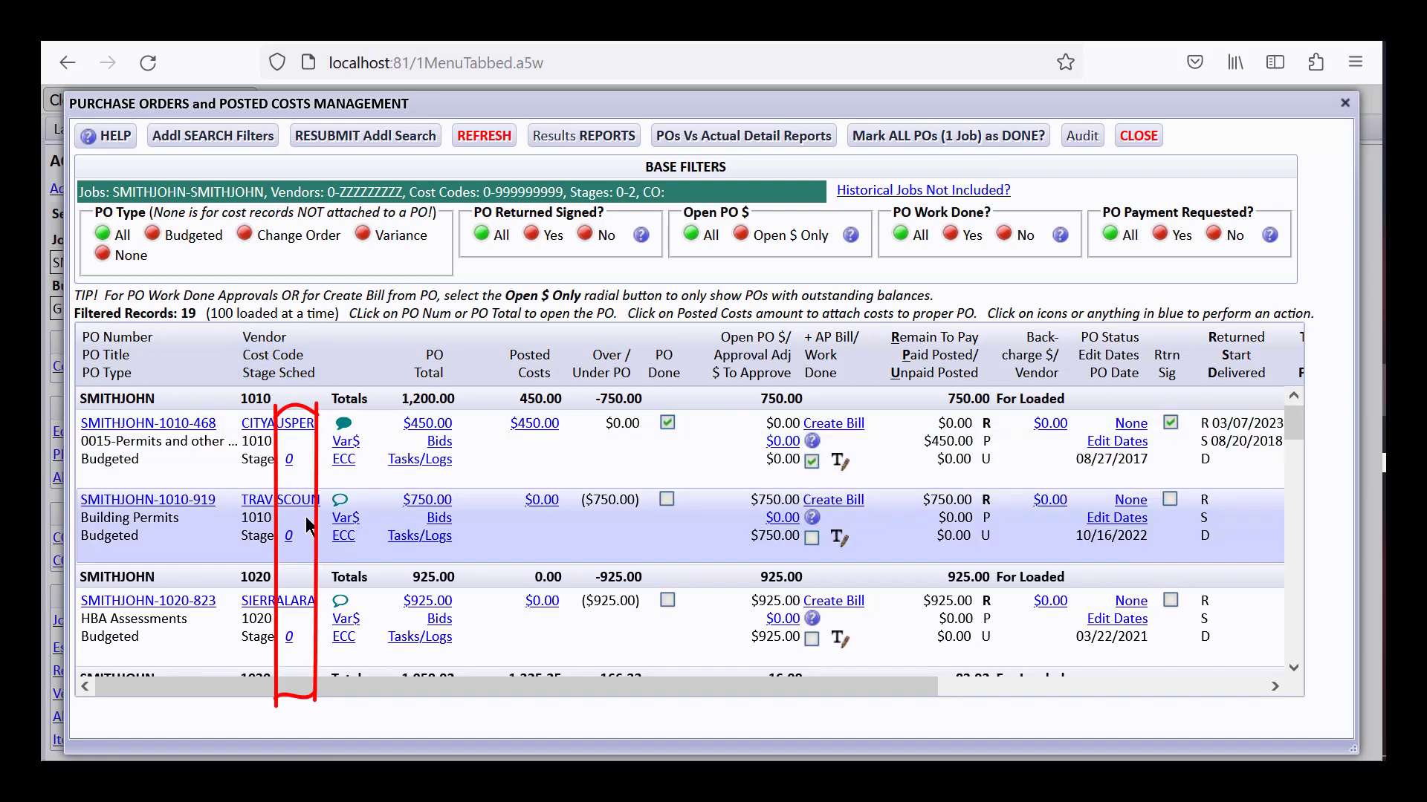
scroll(300, 557, "down", 1)
scroll(300, 565, "down", 10)
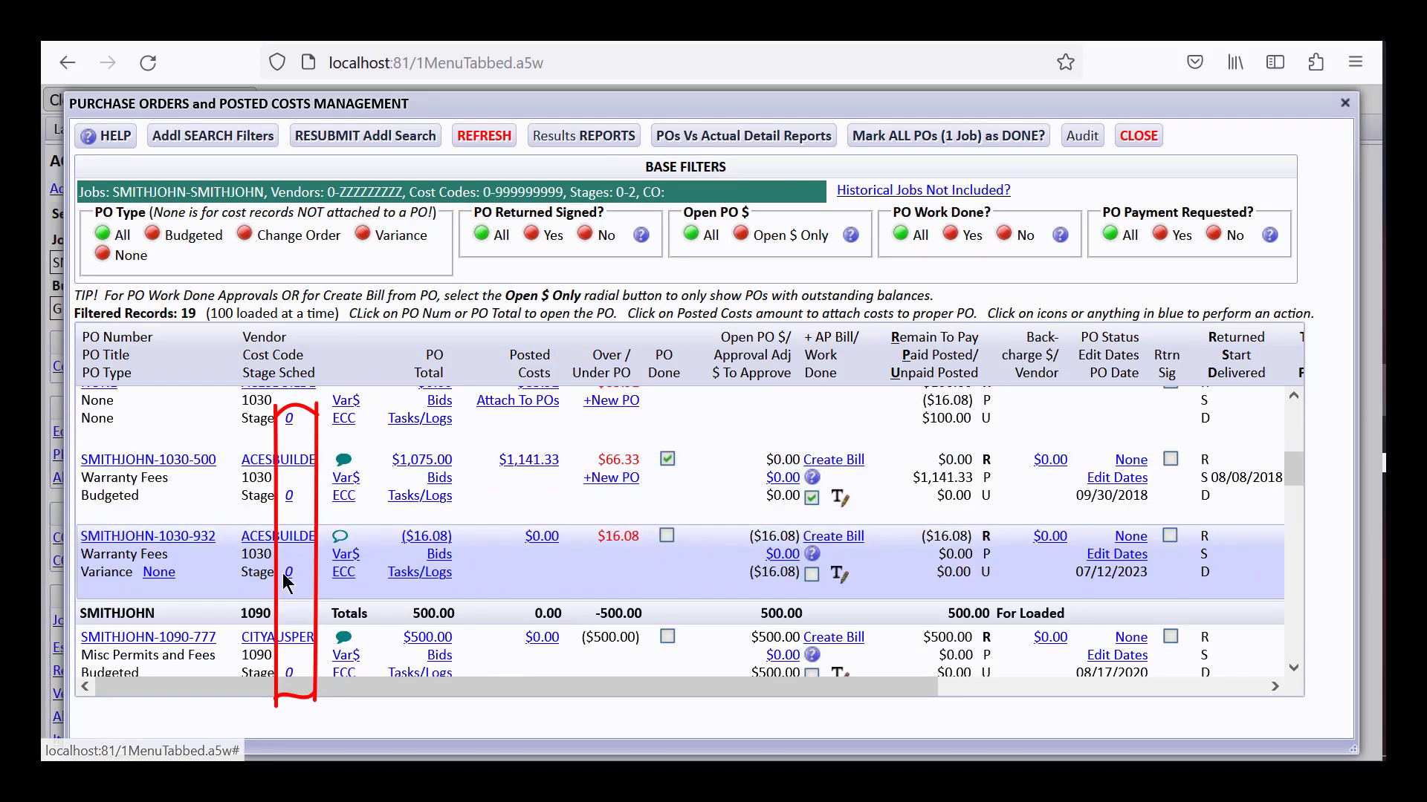
scroll(284, 565, "down", 10)
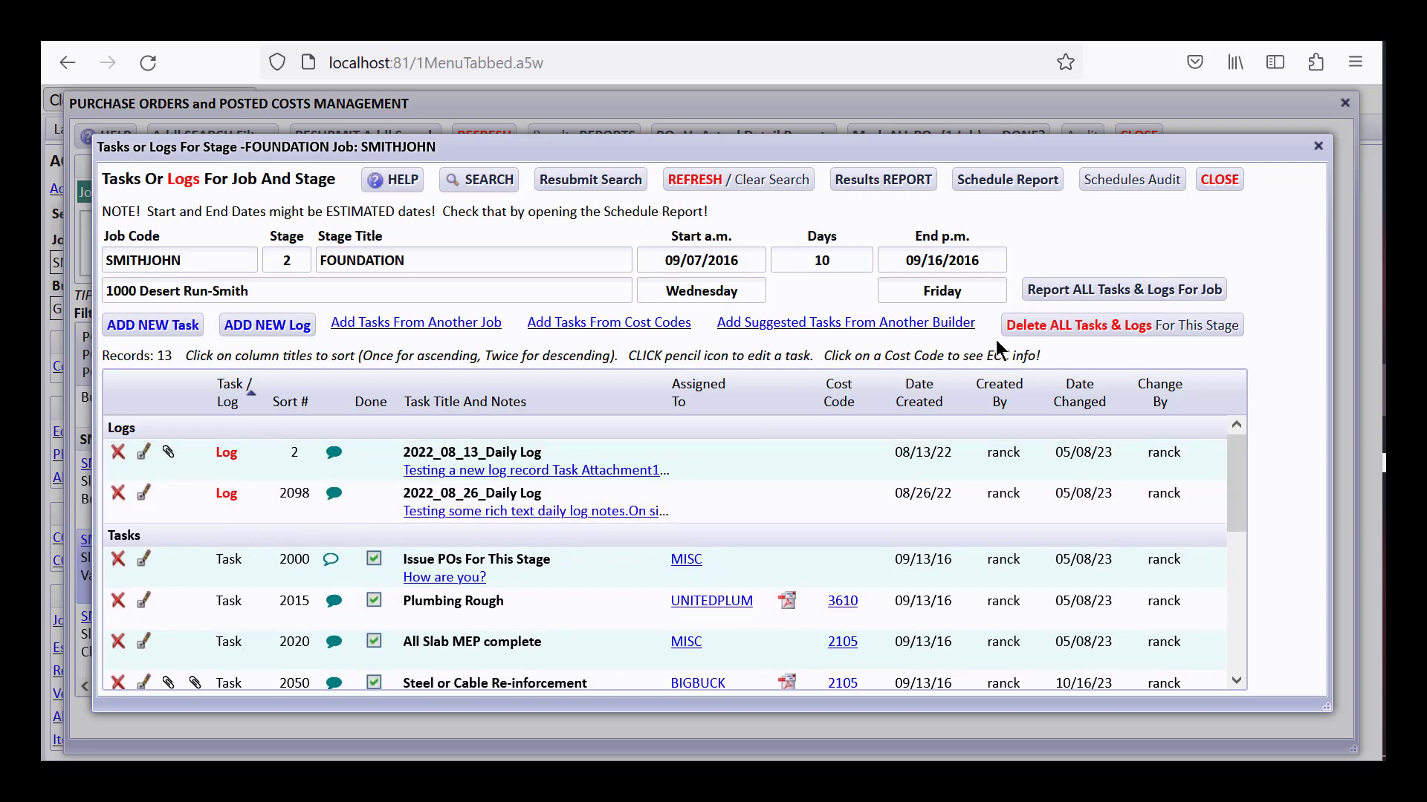
left_click(1220, 182)
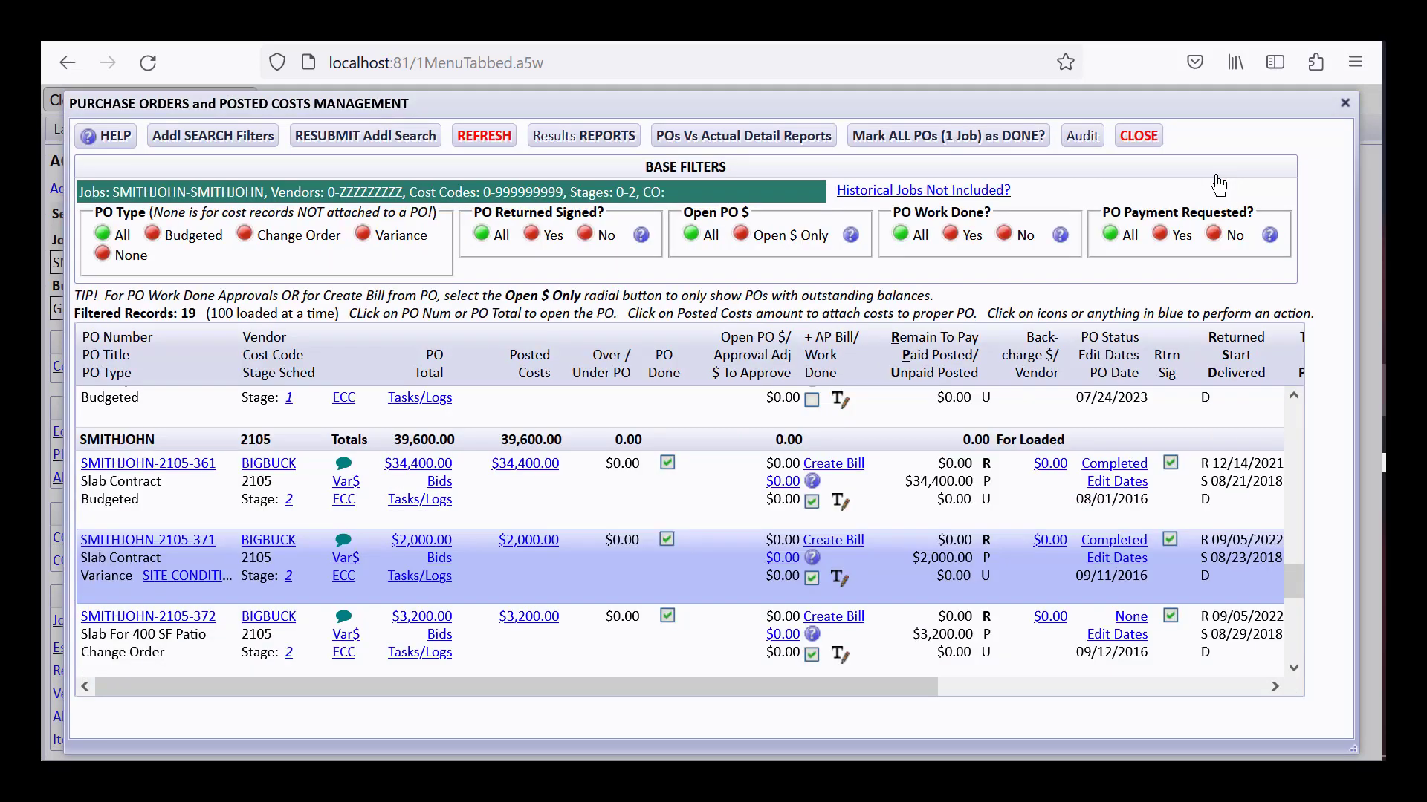
left_click(1139, 136)
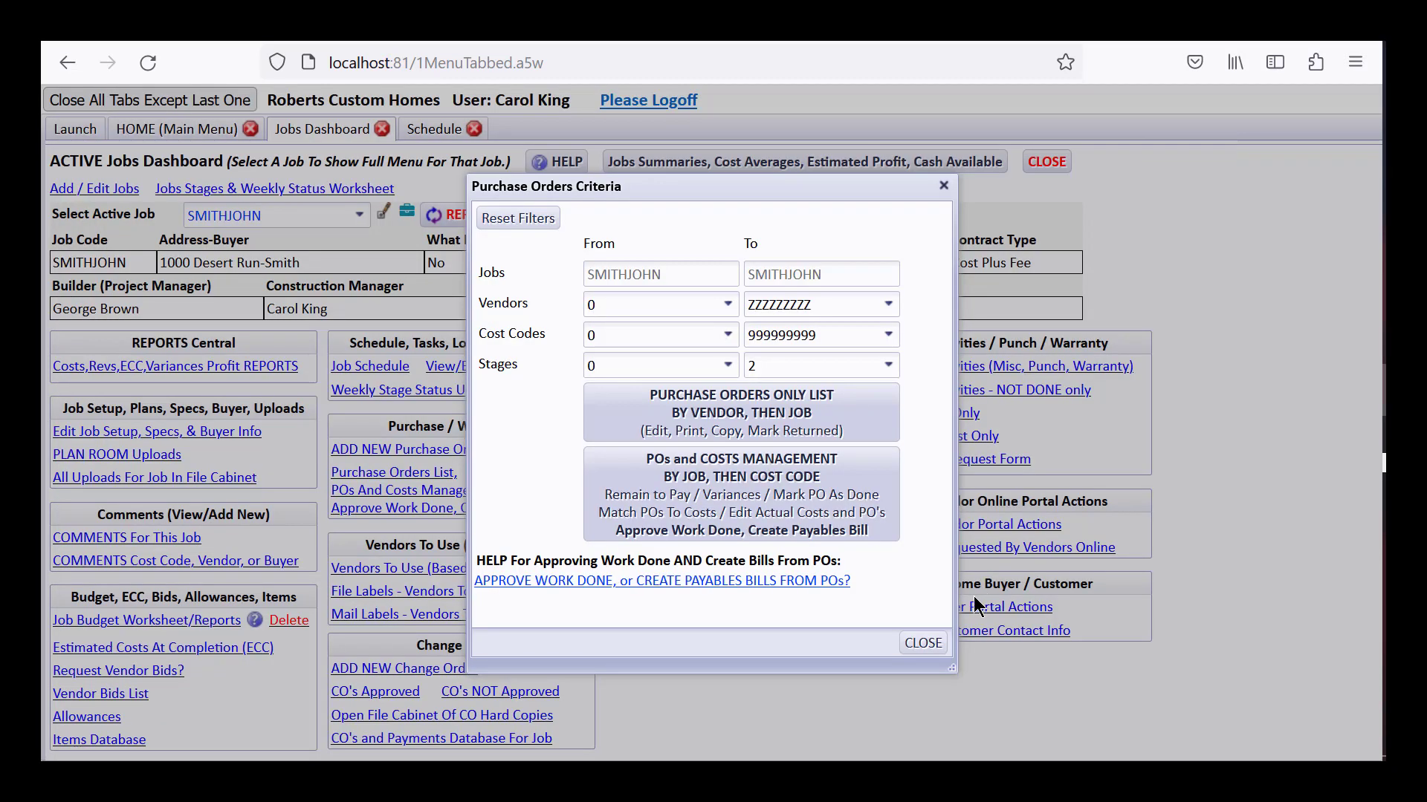
left_click(921, 643)
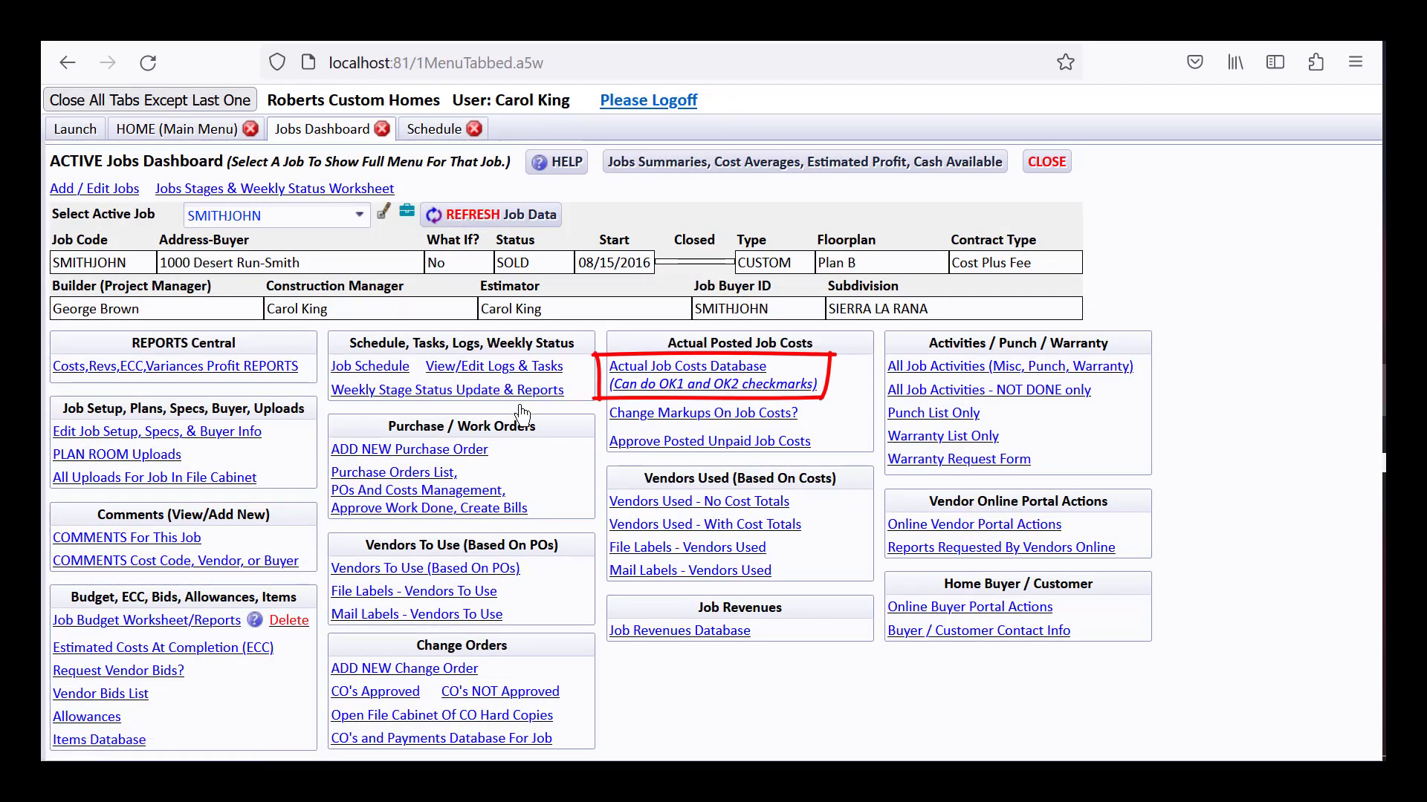
Step: Scroll the Stage column of SMITHJOHN's 56 actual job cost records, then close it
left_click(662, 383)
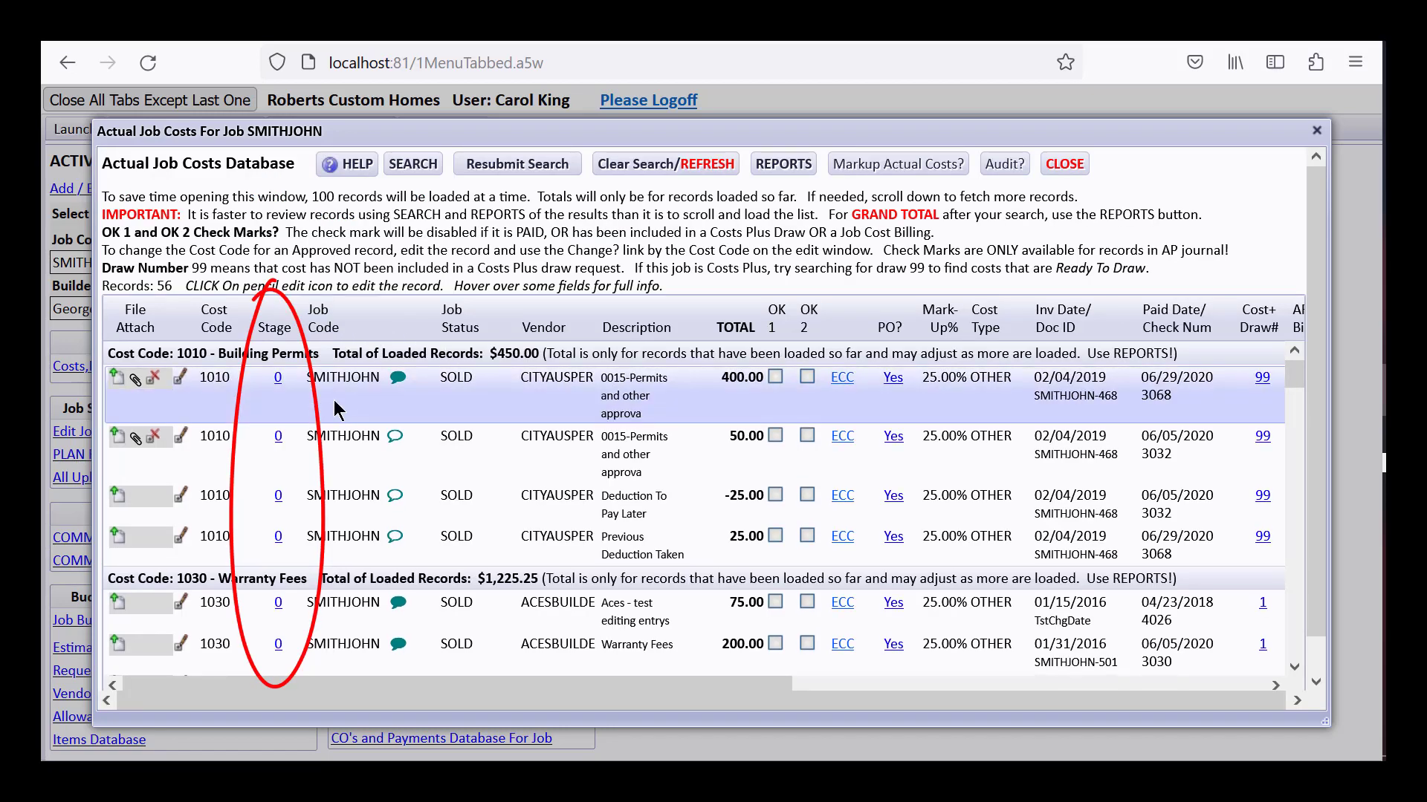
scroll(315, 442, "down", 2)
scroll(316, 443, "down", 12)
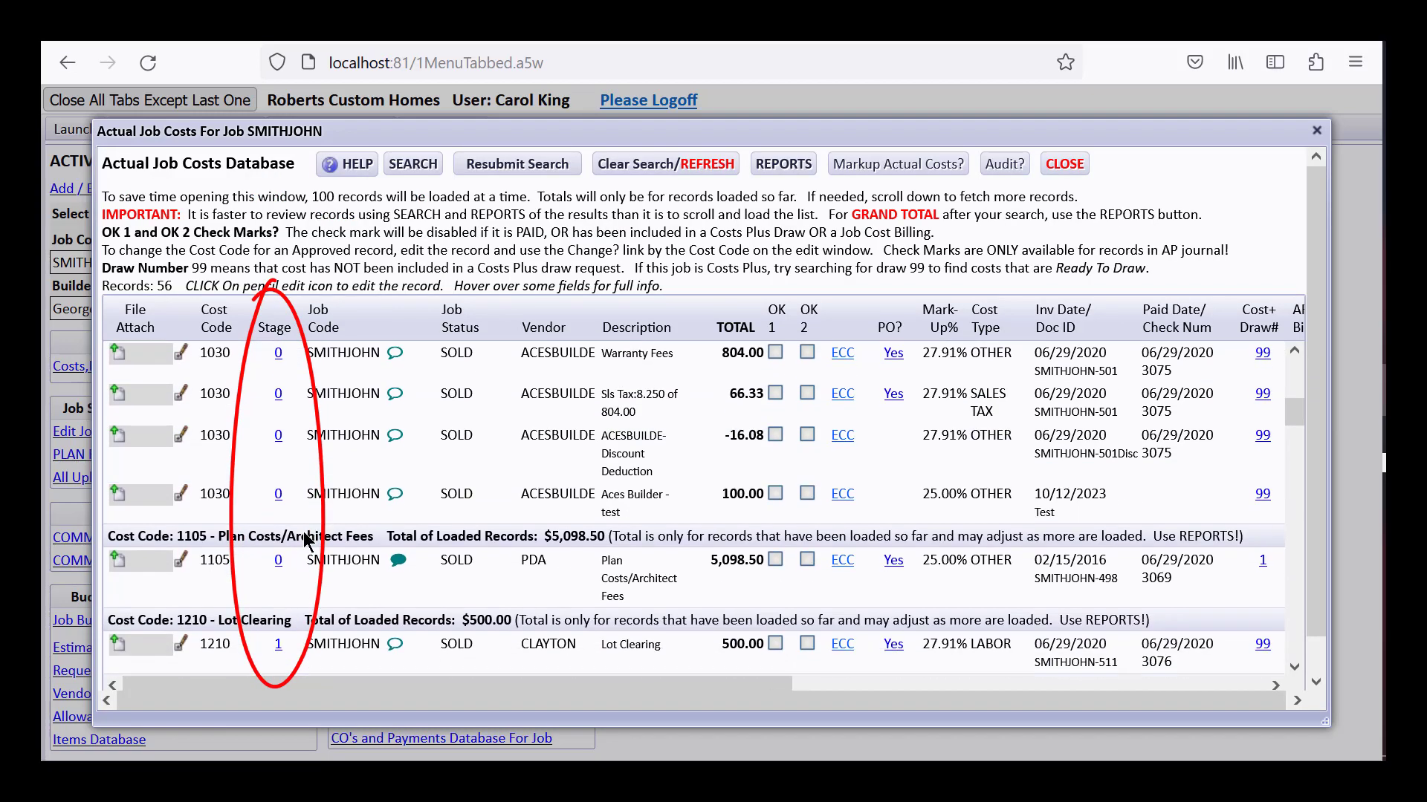
scroll(301, 580, "down", 3)
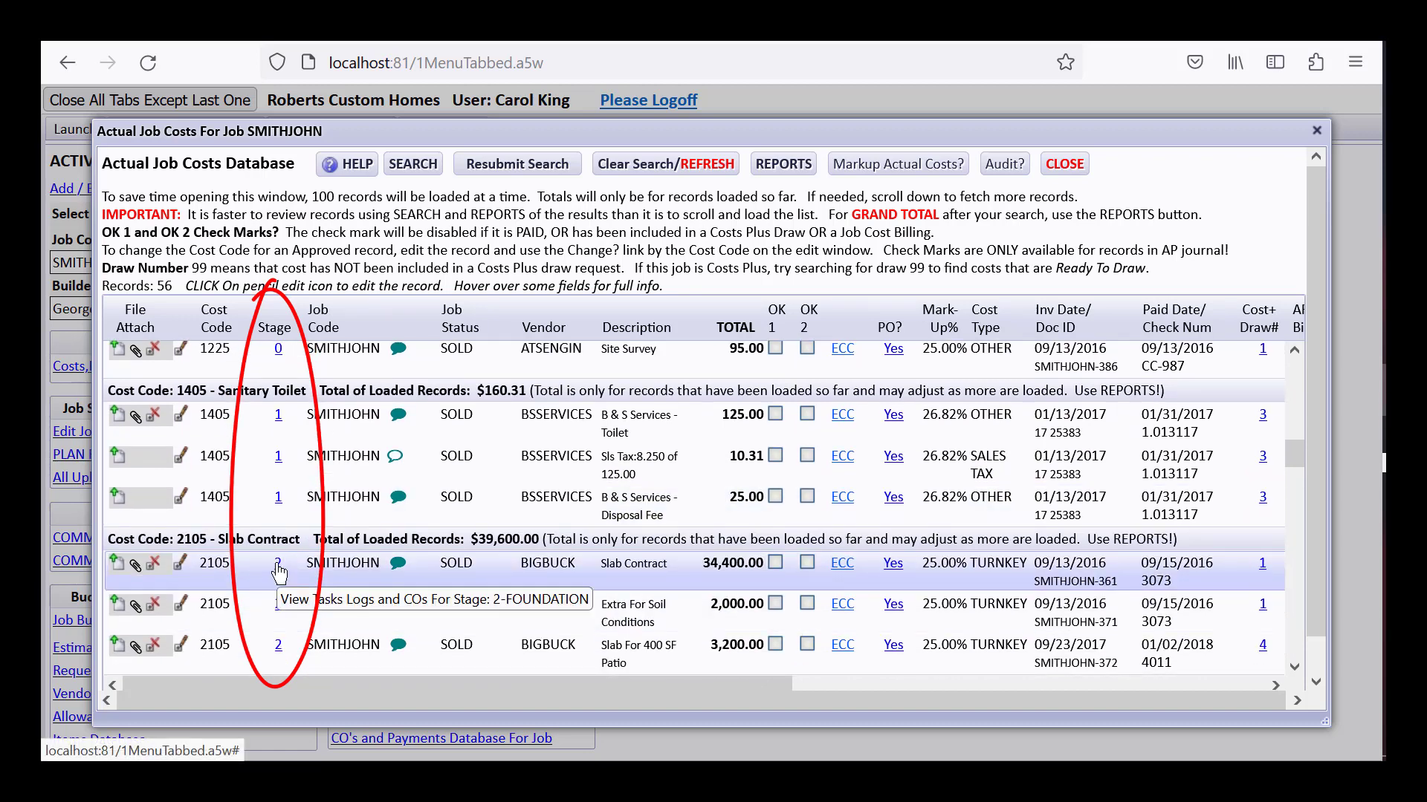
left_click(1064, 164)
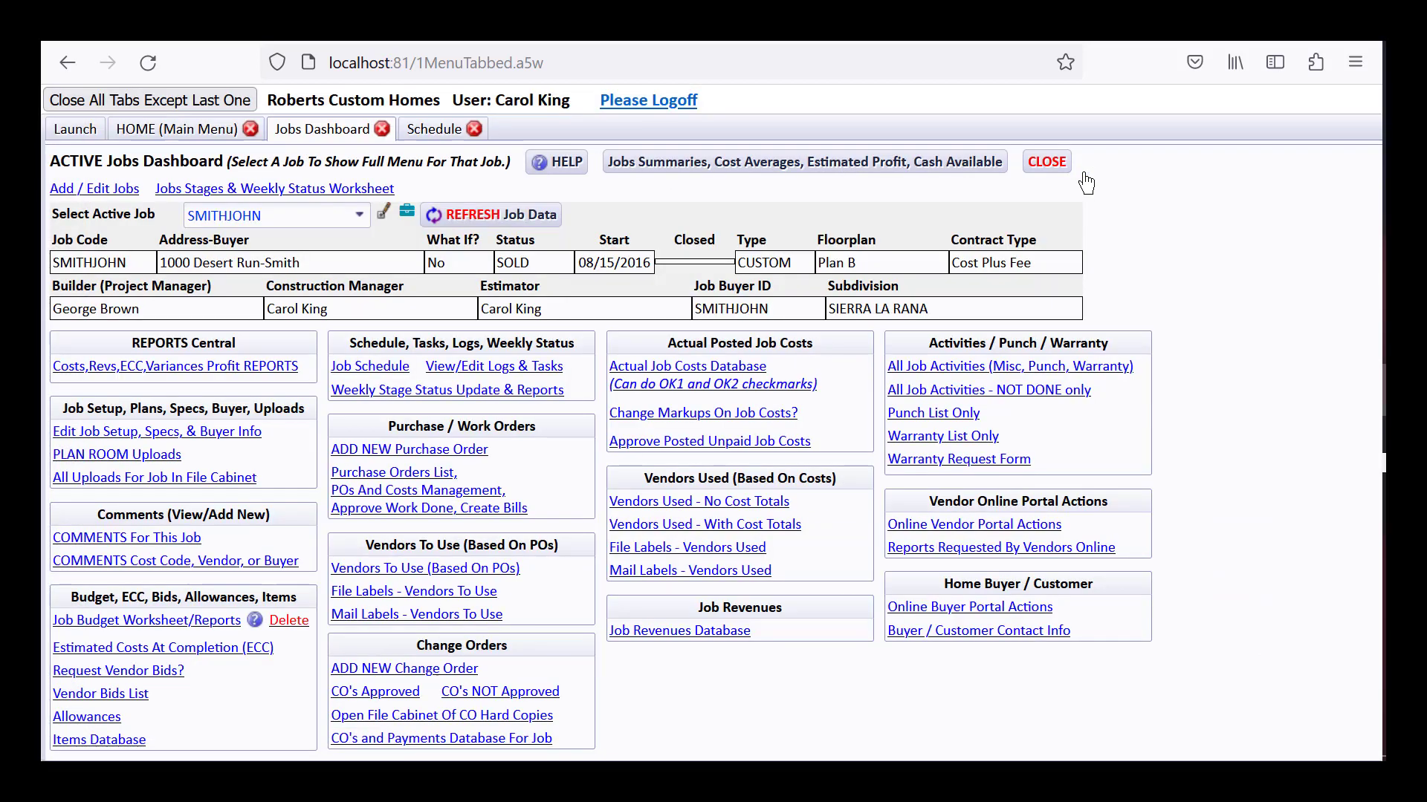
Step: Confirm change order SMITHJOHN-01's lines link to stages 2, 3 and 5
left_click(391, 692)
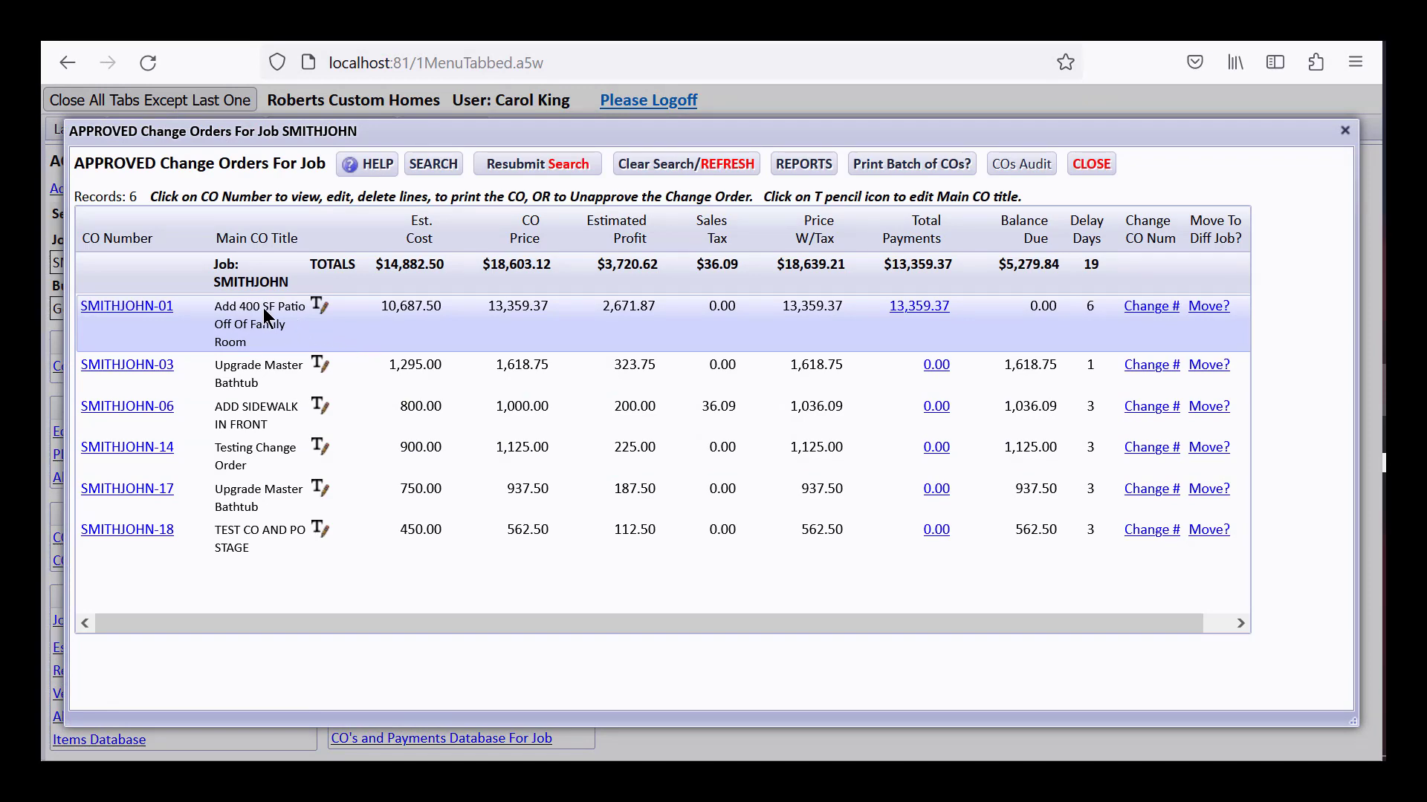
left_click(137, 307)
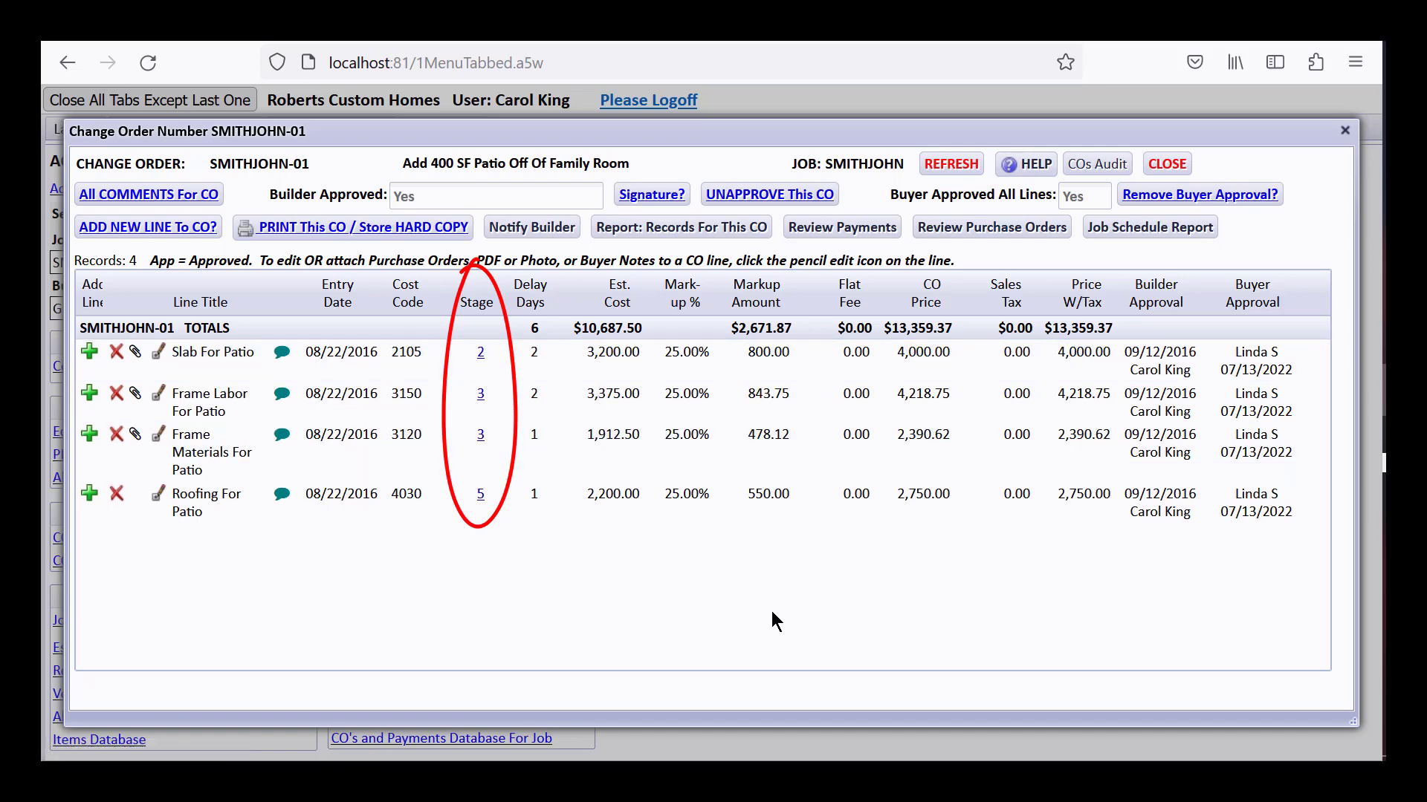
left_click(1168, 165)
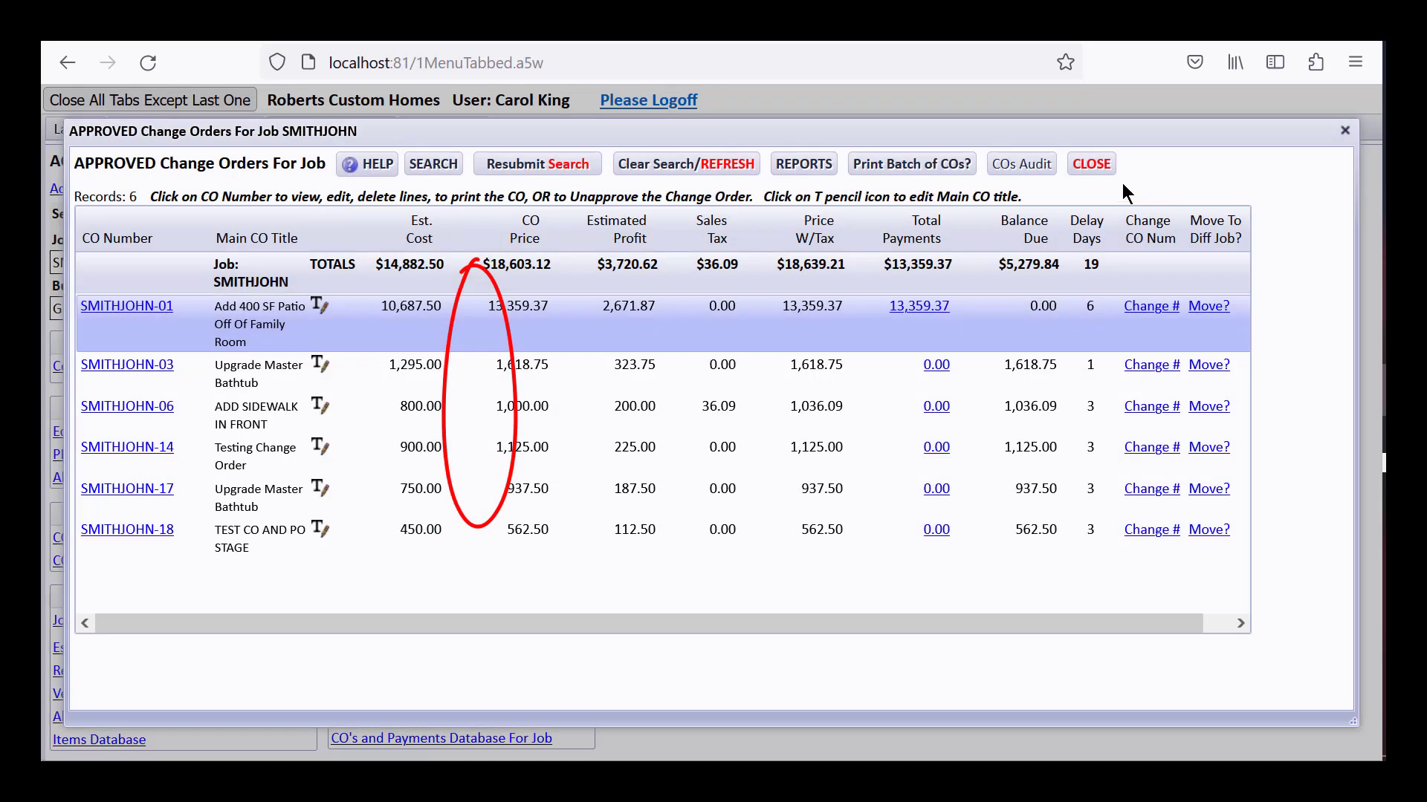
left_click(1090, 163)
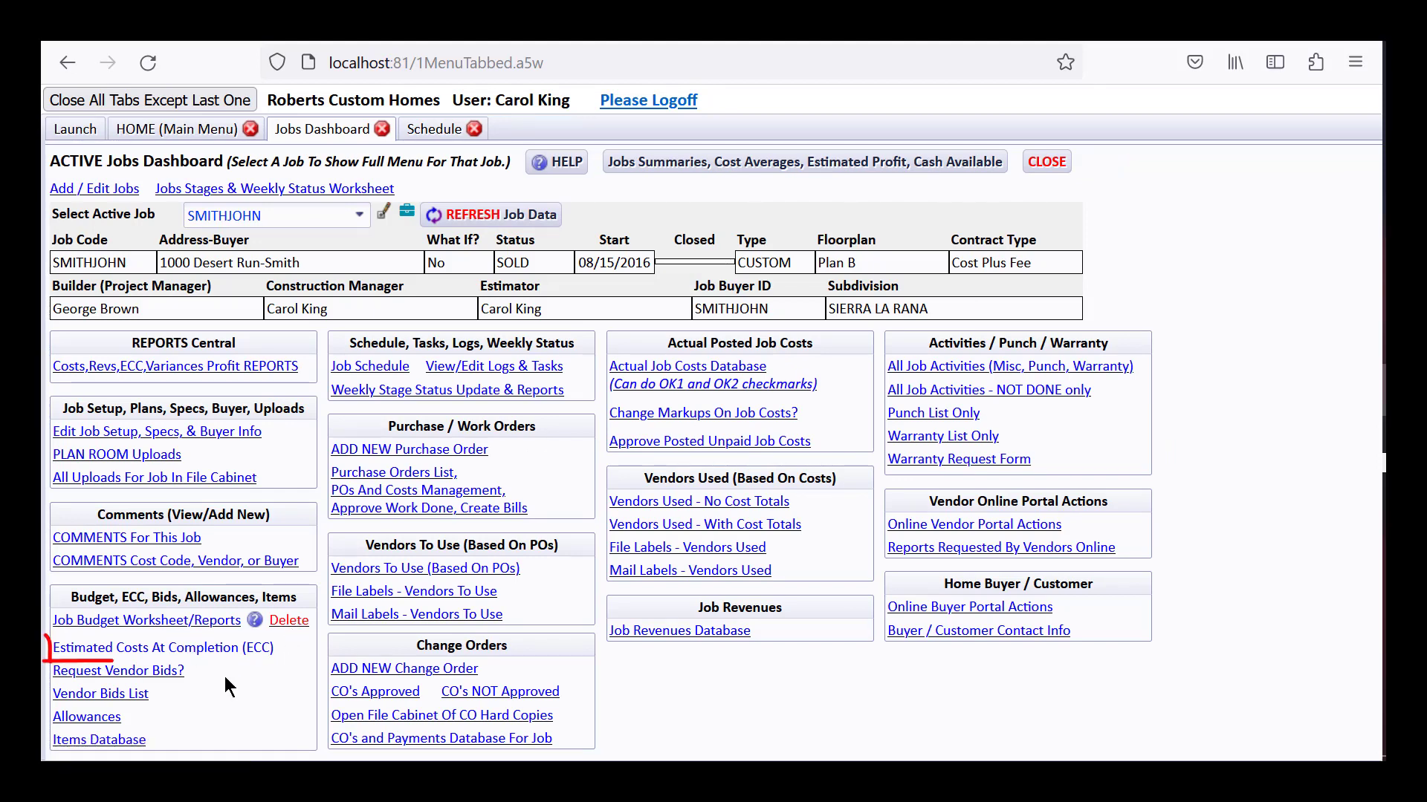
Step: Open SMITHJOHN's ECC worksheet and view the Job Stage 10 details for row 1130, Third Party Inspections
left_click(202, 653)
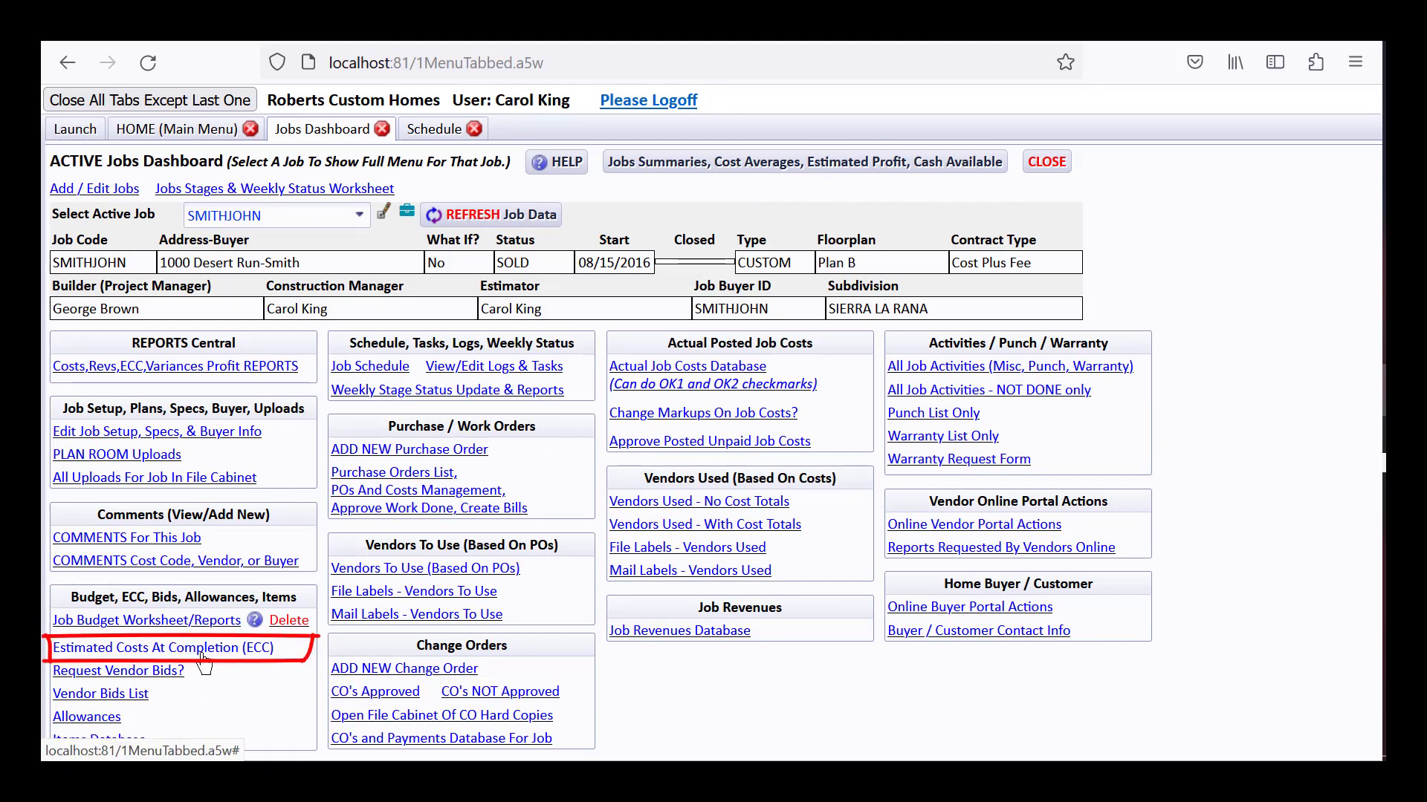
scroll(290, 400, "down", 5)
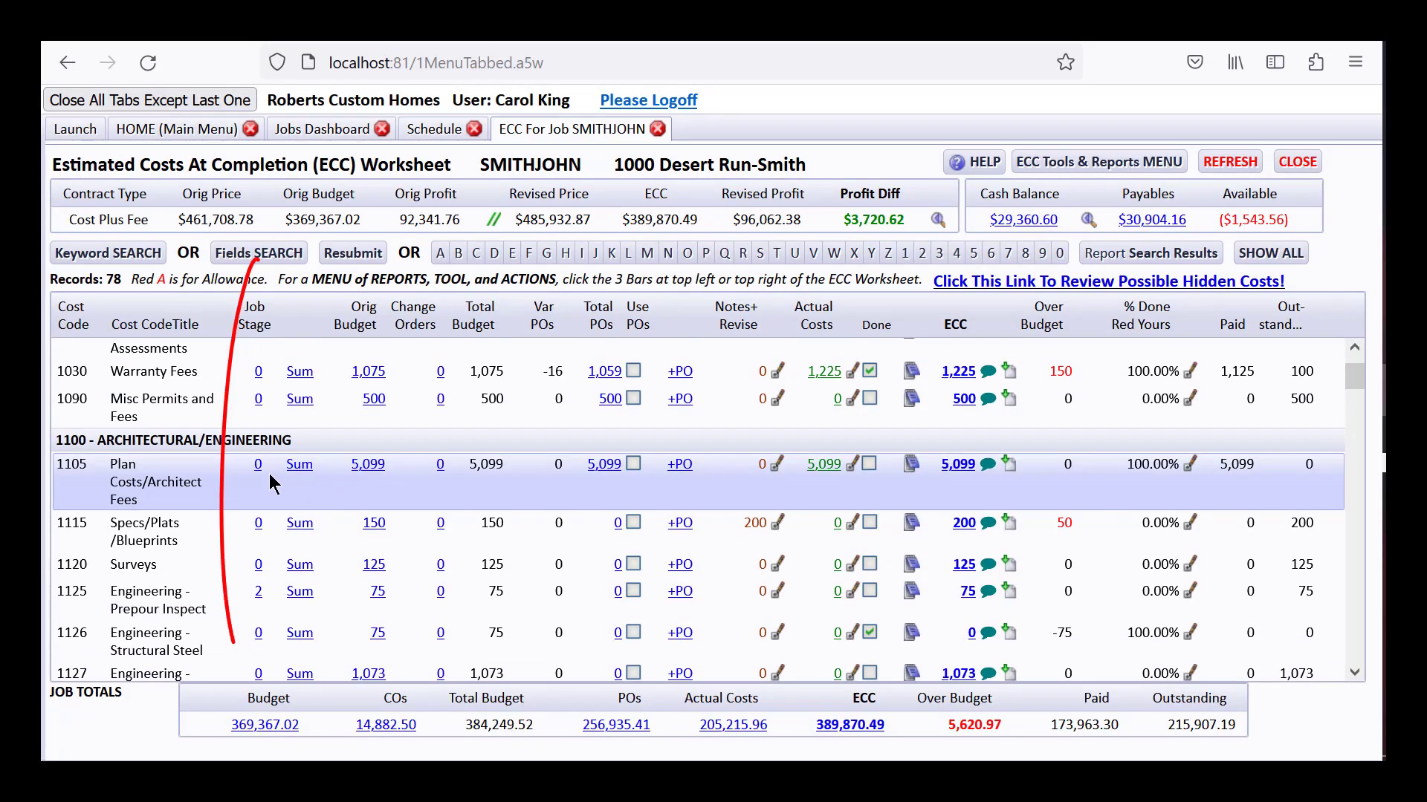
scroll(245, 594, "down", 2)
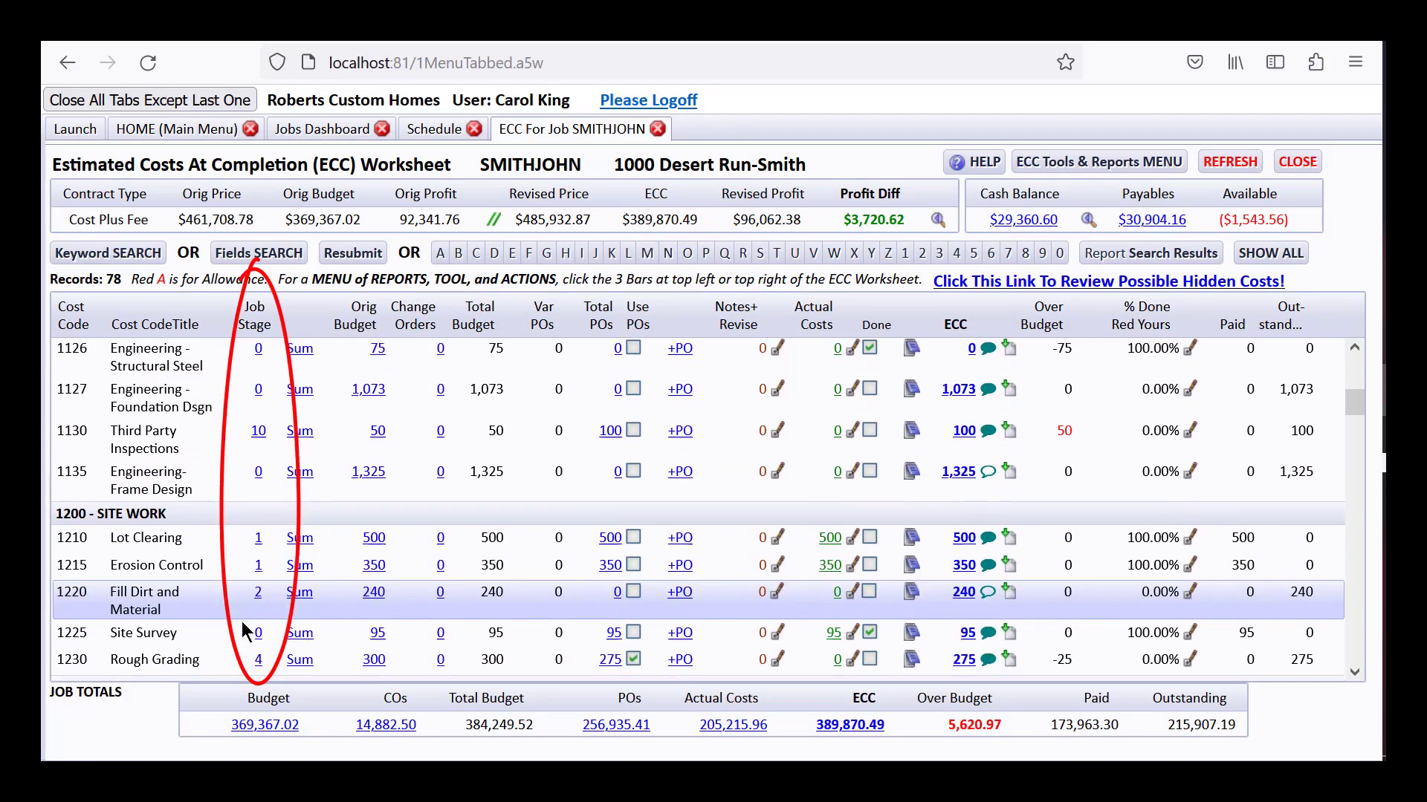
left_click(258, 431)
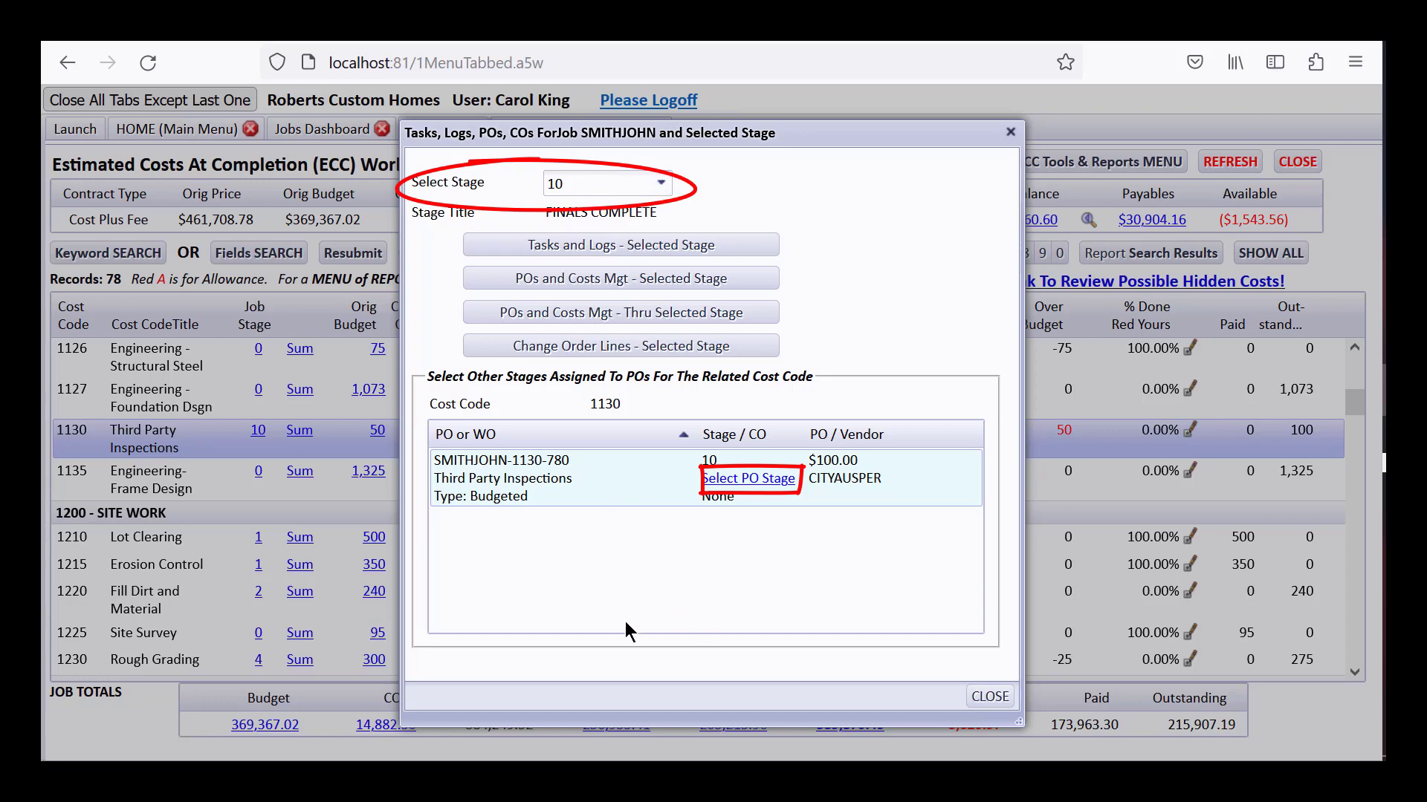
left_click(974, 698)
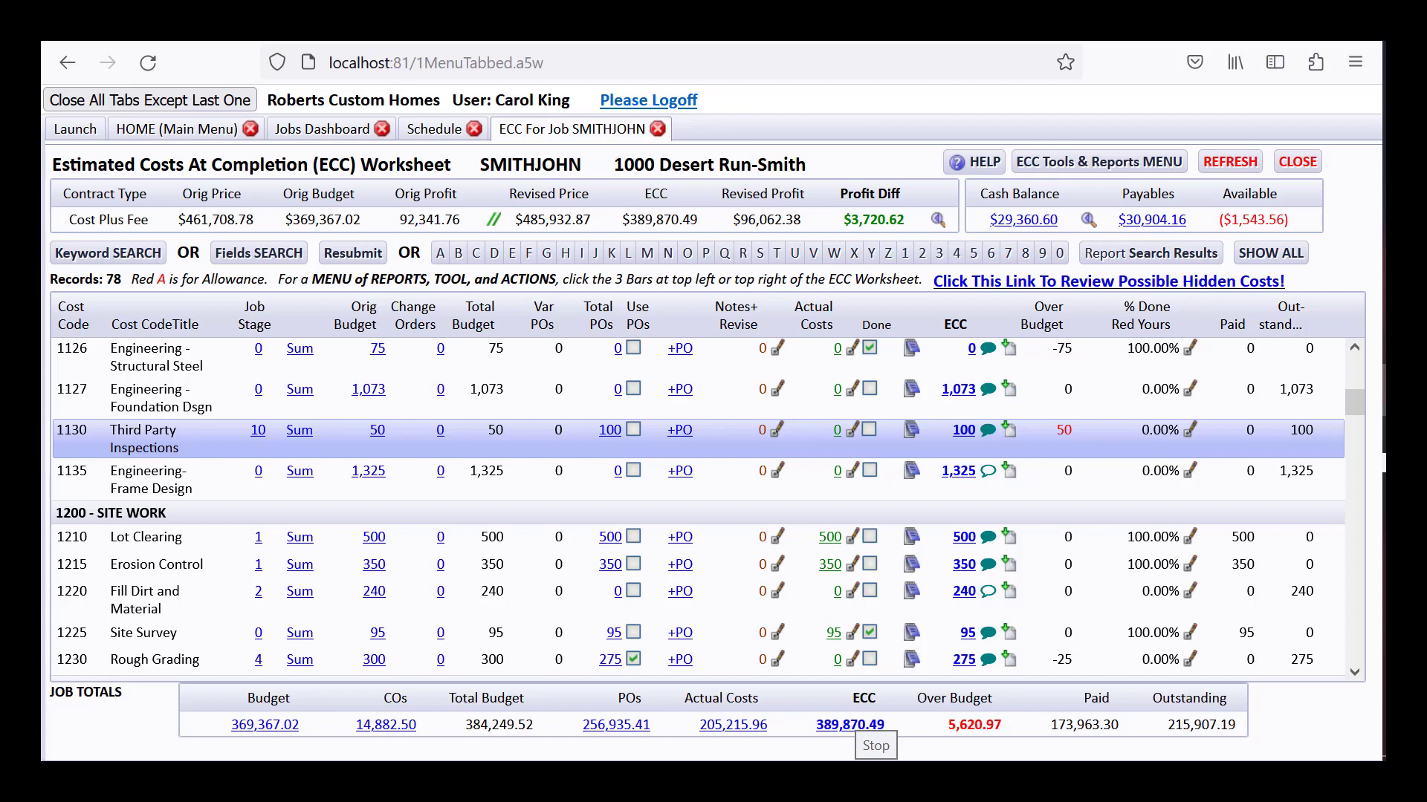
Step: Switch to the SMITHJOHN Jobs Dashboard tab, leaving the ECC worksheet open
left_click(314, 130)
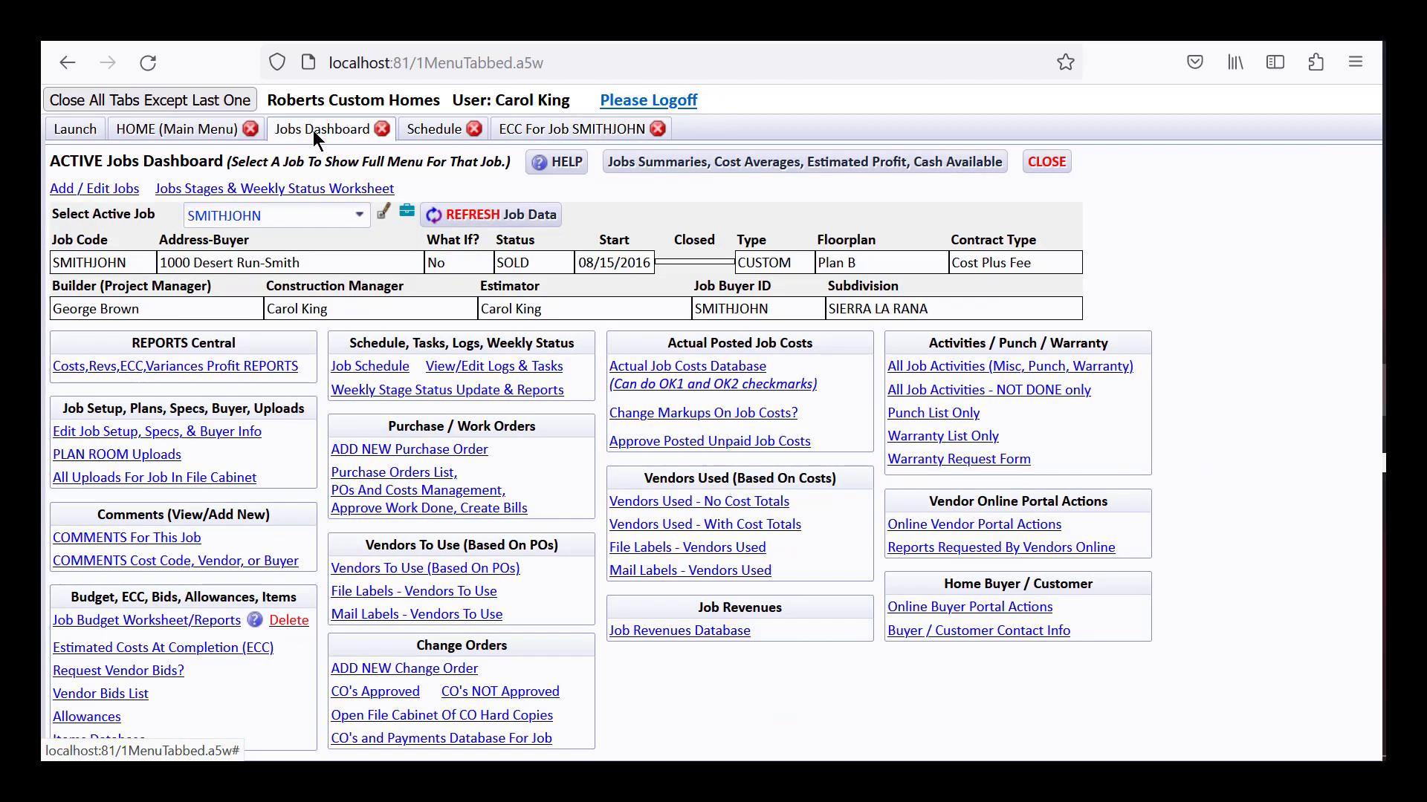